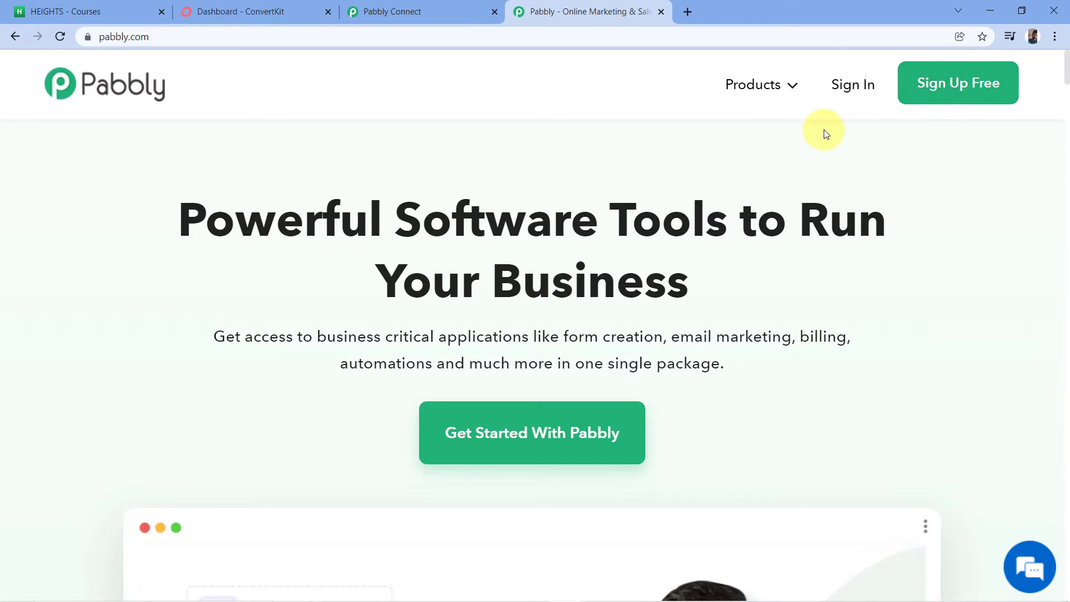
Step: Close the Pabbly website page and create a new workflow named "Heights Platform to CovertKit" in Pabbly Connect
{"action": "left_click", "coordinate": [661, 12]}
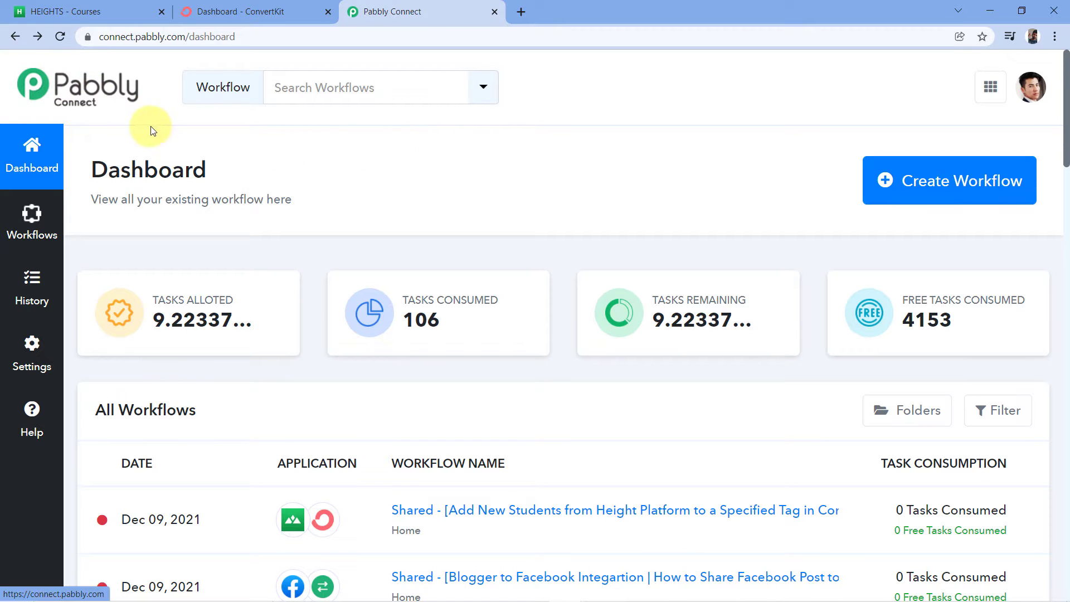
{"action": "left_click", "coordinate": [903, 181]}
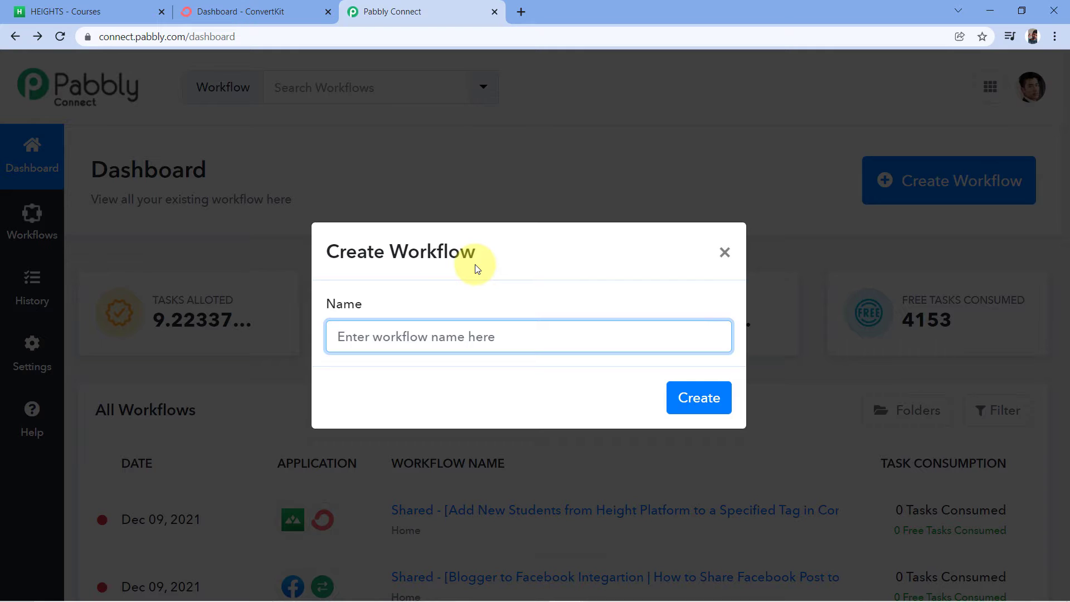
{"action": "type", "text": "Heigh"}
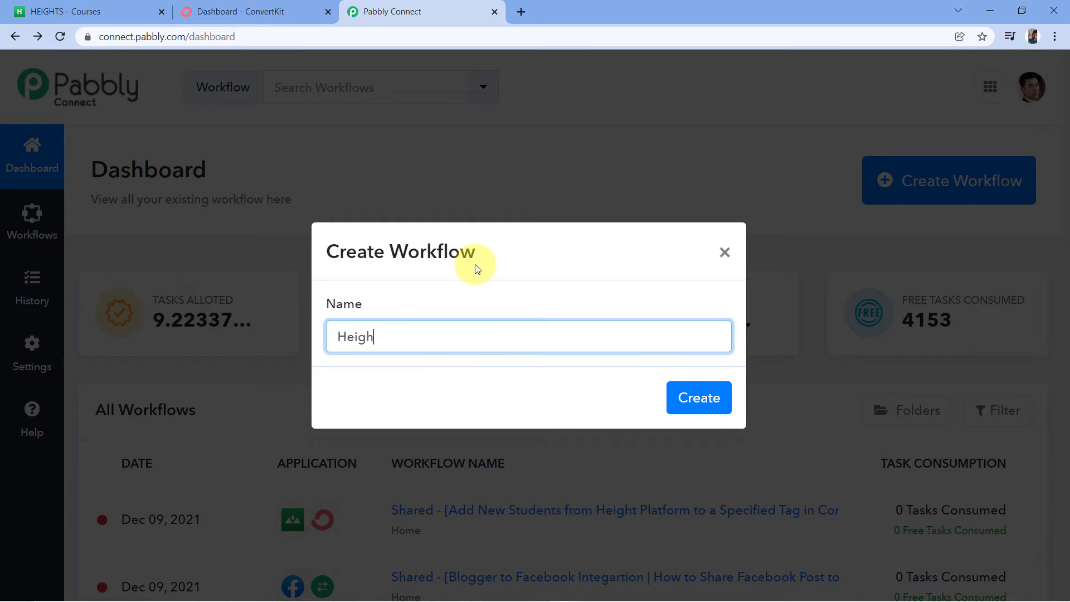
{"action": "type", "text": "ts Paltform to CovertKit"}
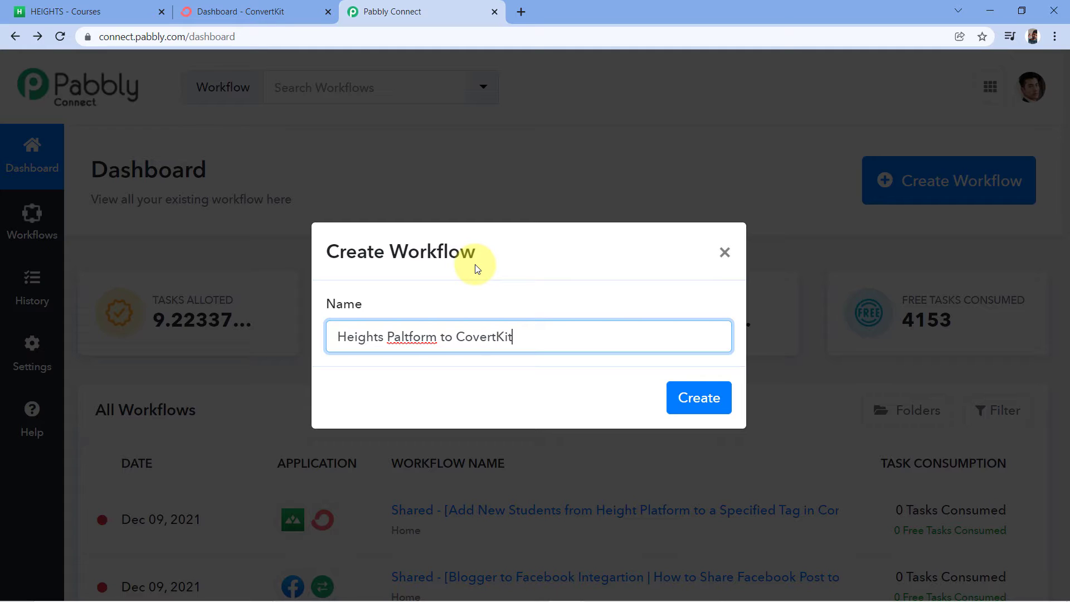
{"action": "left_click", "coordinate": [406, 338]}
{"action": "type", "text": "a"}
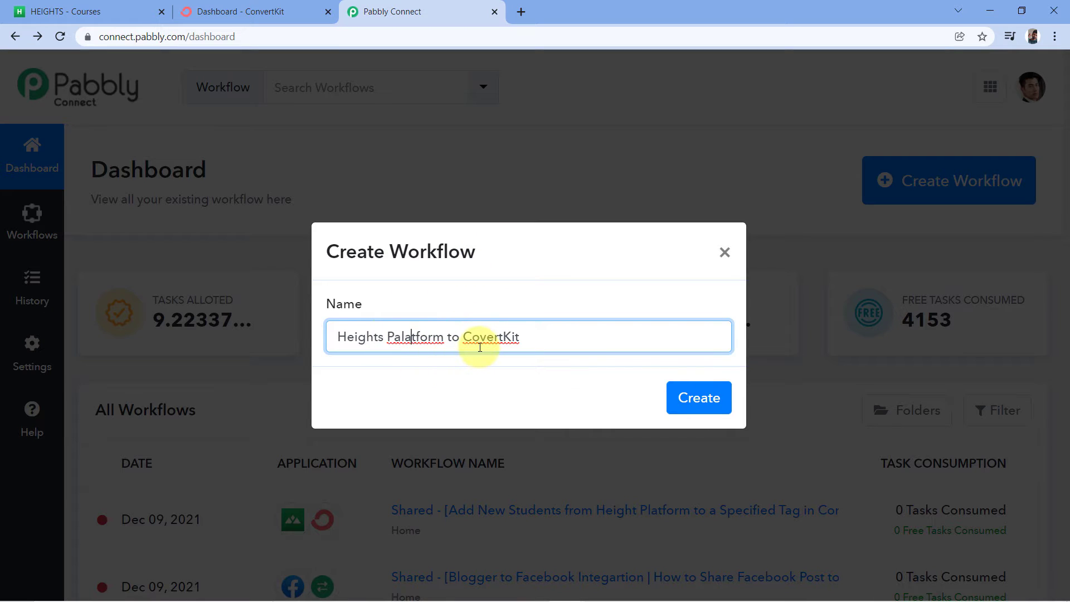
{"action": "left_click", "coordinate": [398, 339]}
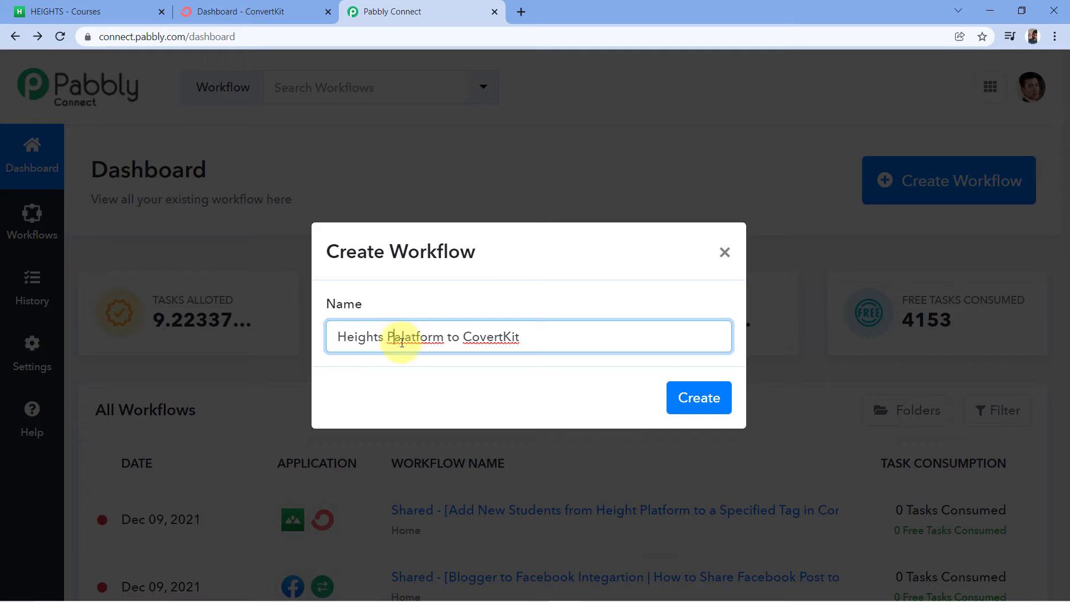
{"action": "key", "text": "BackSpace"}
{"action": "left_click", "coordinate": [466, 383]}
{"action": "left_click", "coordinate": [693, 397]}
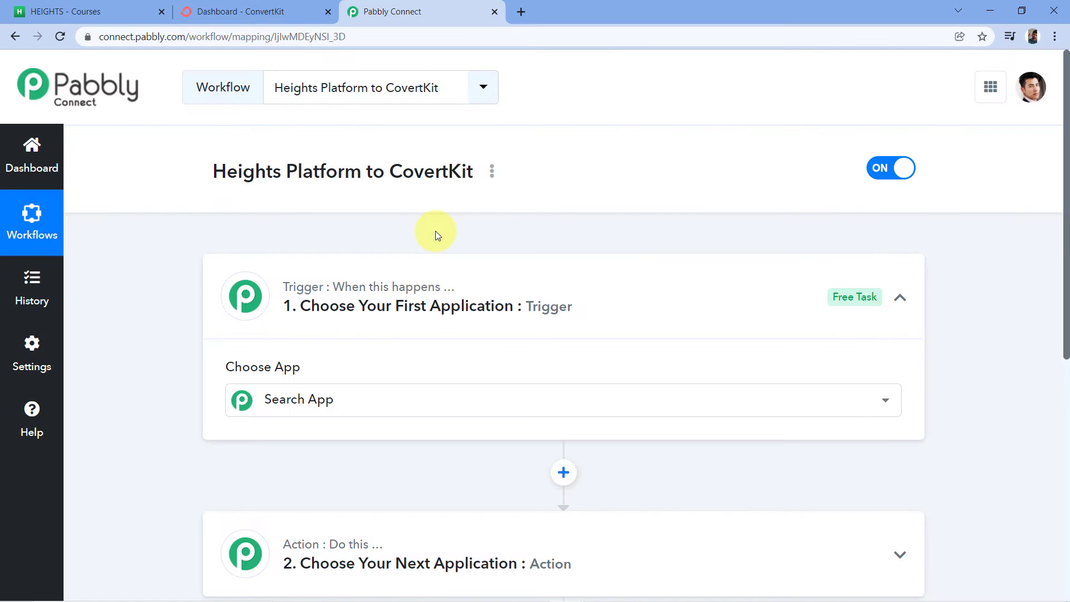
Step: Choose Heights Platform, the version without a custom domain, as the workflow's trigger application
{"action": "left_click", "coordinate": [491, 274]}
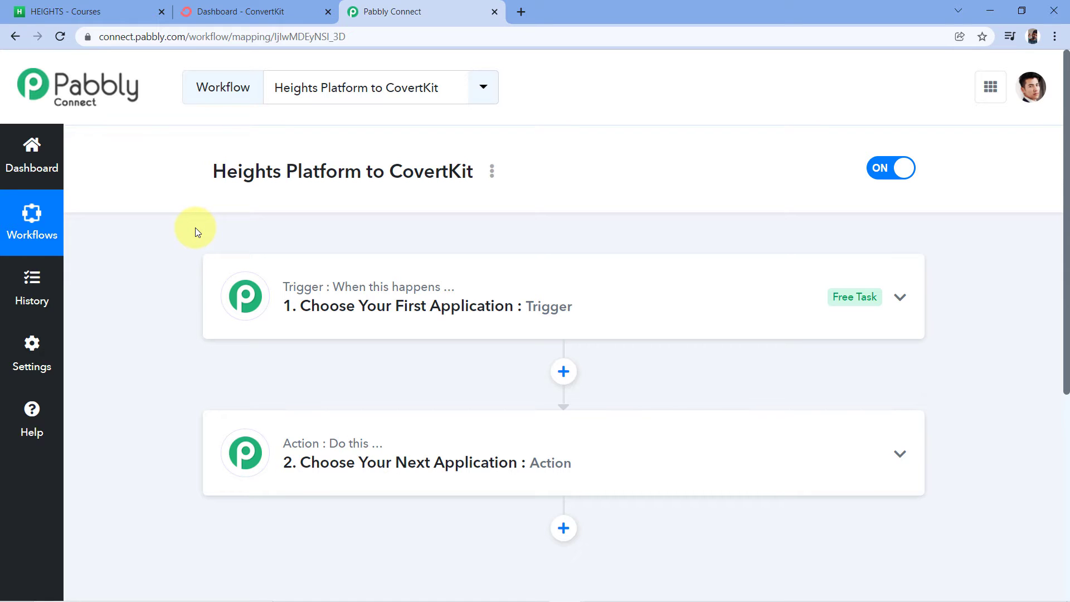
{"action": "scroll", "coordinate": [195, 228], "scroll_direction": "down", "scroll_amount": 2}
{"action": "scroll", "coordinate": [236, 199], "scroll_direction": "up", "scroll_amount": 1}
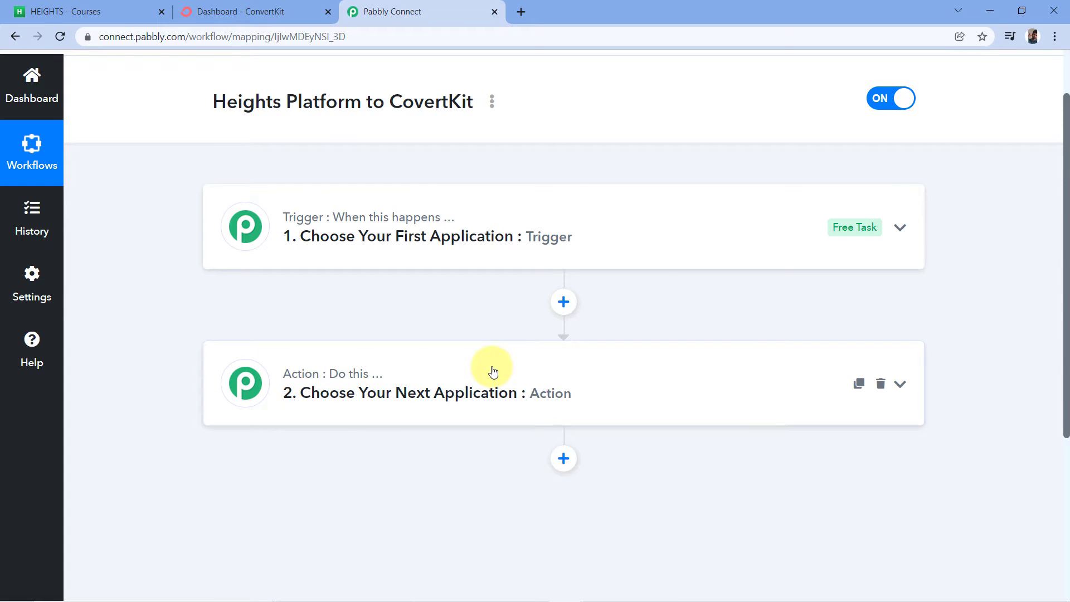
{"action": "left_click", "coordinate": [334, 224]}
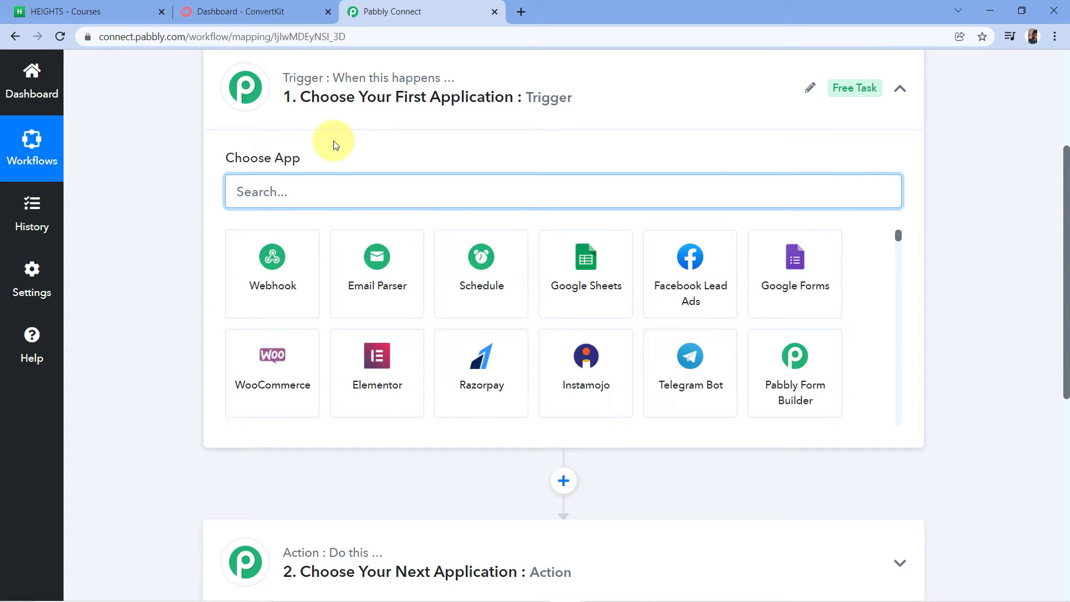
{"action": "type", "text": "Heigh"}
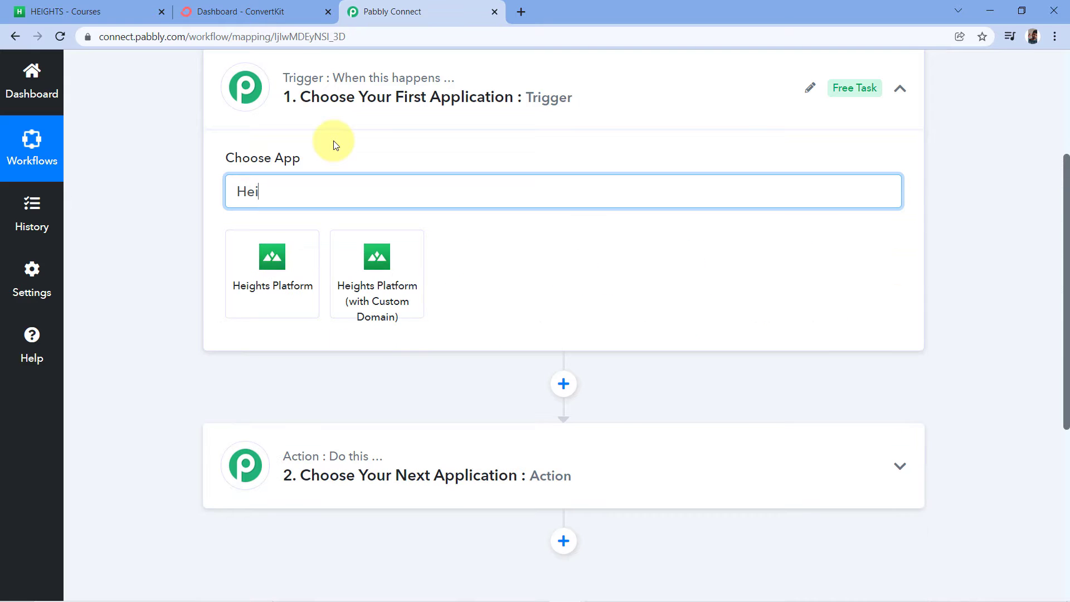
{"action": "left_click", "coordinate": [273, 242]}
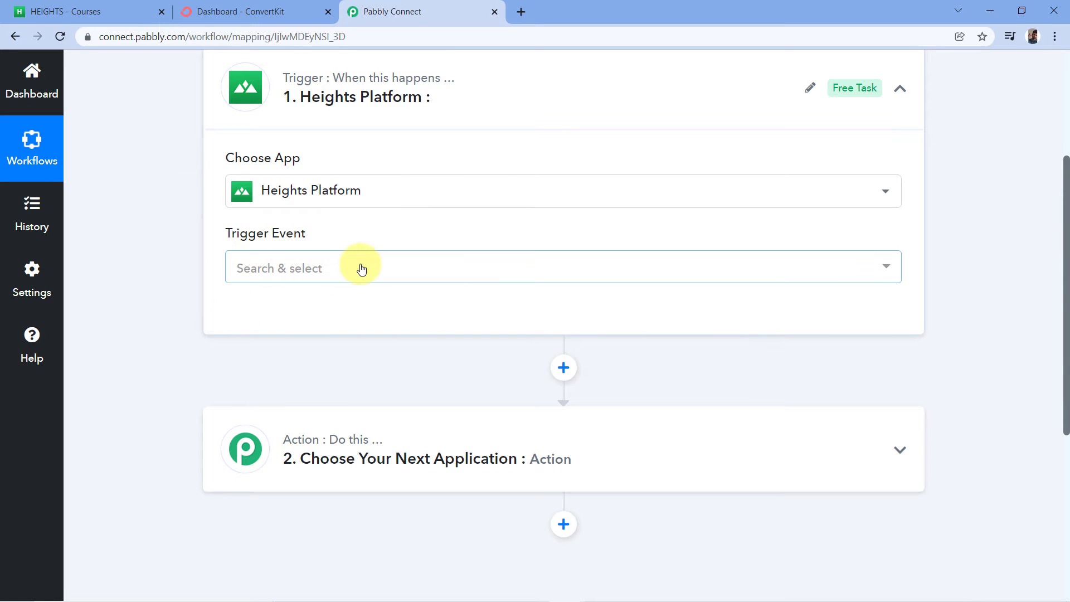
Step: Set the Heights Platform trigger event to New Student
{"action": "left_click", "coordinate": [307, 270]}
{"action": "scroll", "coordinate": [298, 262], "scroll_direction": "down", "scroll_amount": 4}
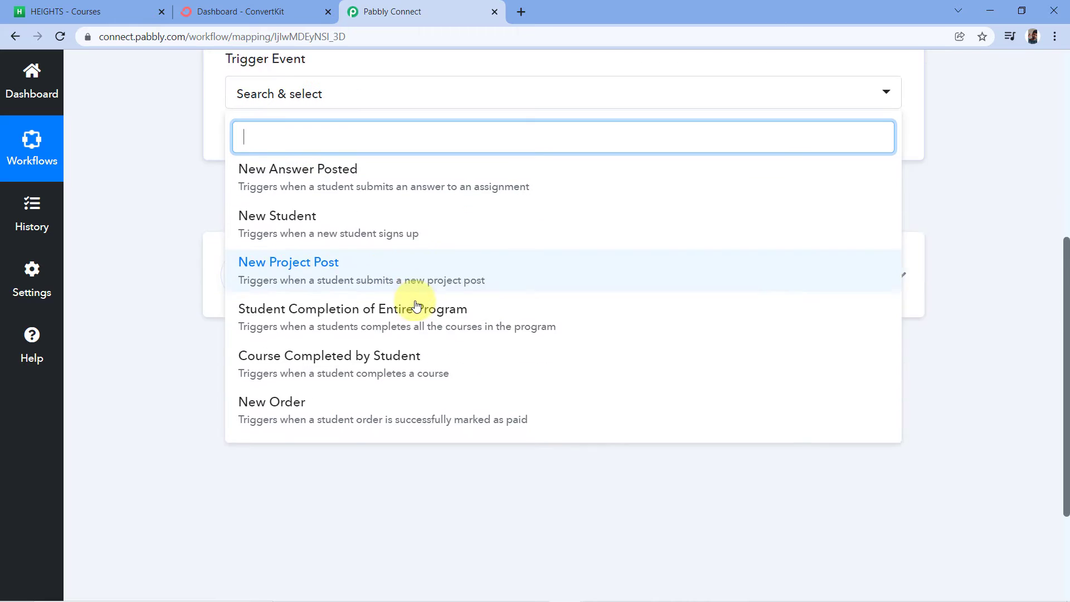
{"action": "scroll", "coordinate": [406, 311], "scroll_direction": "up", "scroll_amount": 1}
{"action": "scroll", "coordinate": [405, 315], "scroll_direction": "up", "scroll_amount": 1}
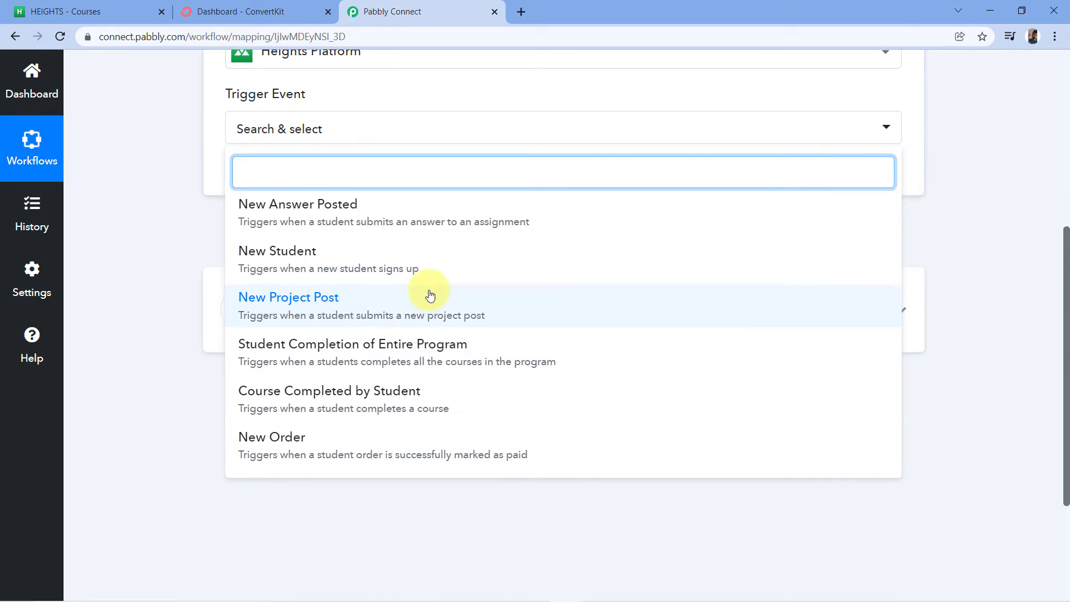
{"action": "left_click", "coordinate": [328, 254]}
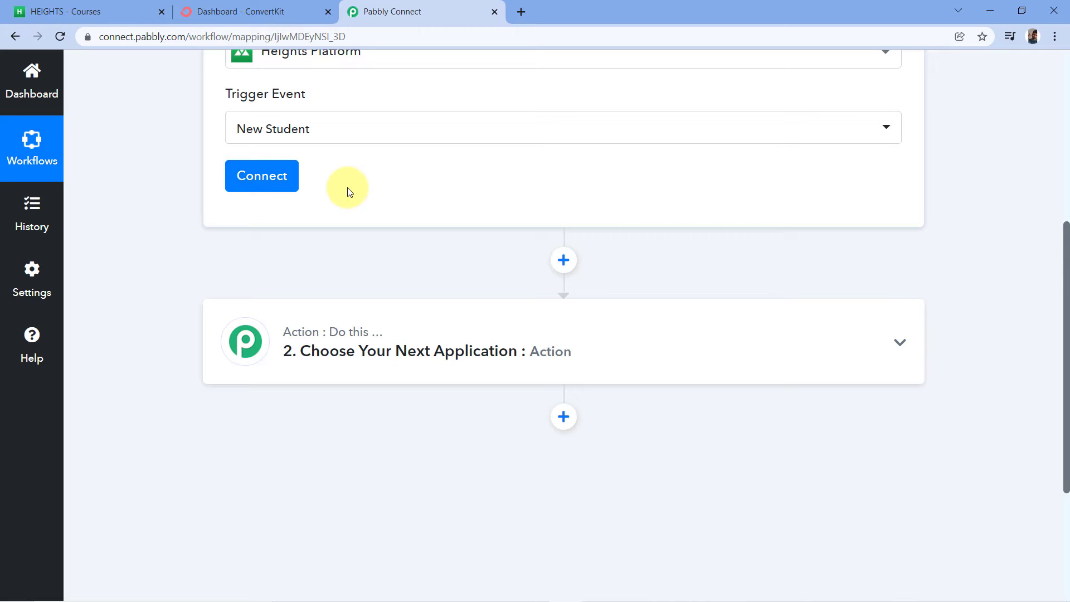
{"action": "scroll", "coordinate": [351, 195], "scroll_direction": "up", "scroll_amount": 2}
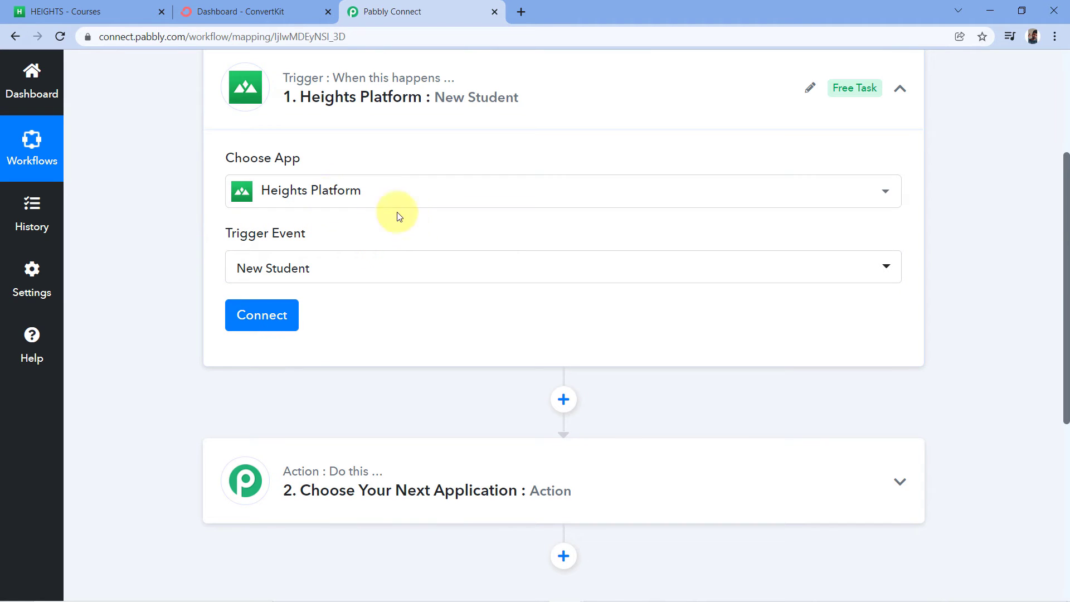
Step: Open the account connection setup for the Heights Platform trigger and choose to add a new connection
{"action": "left_click", "coordinate": [267, 317]}
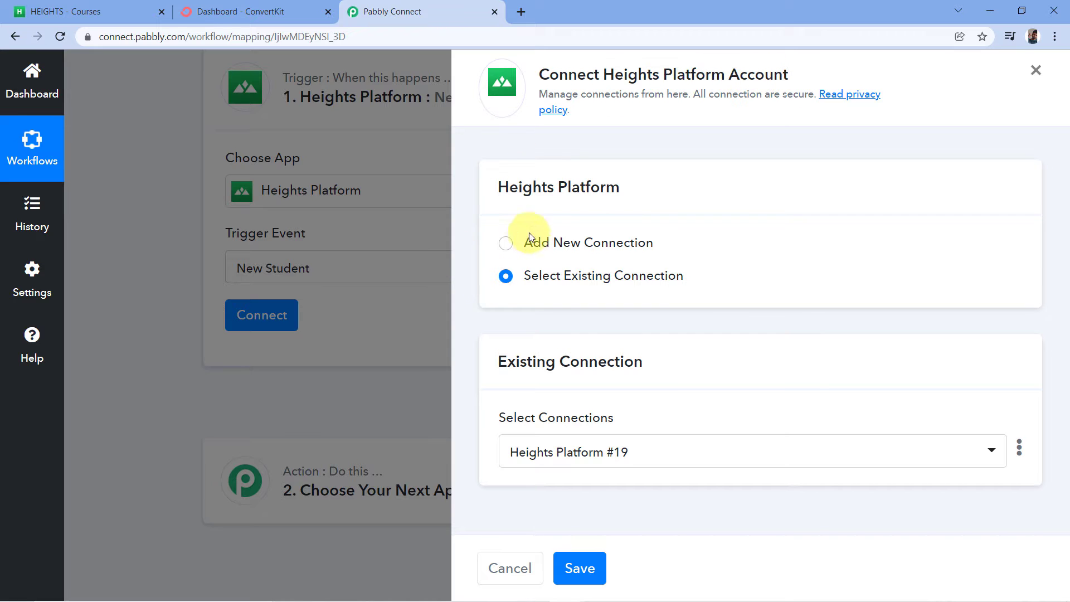
{"action": "left_click", "coordinate": [506, 244]}
{"action": "scroll", "coordinate": [553, 276], "scroll_direction": "down", "scroll_amount": 4}
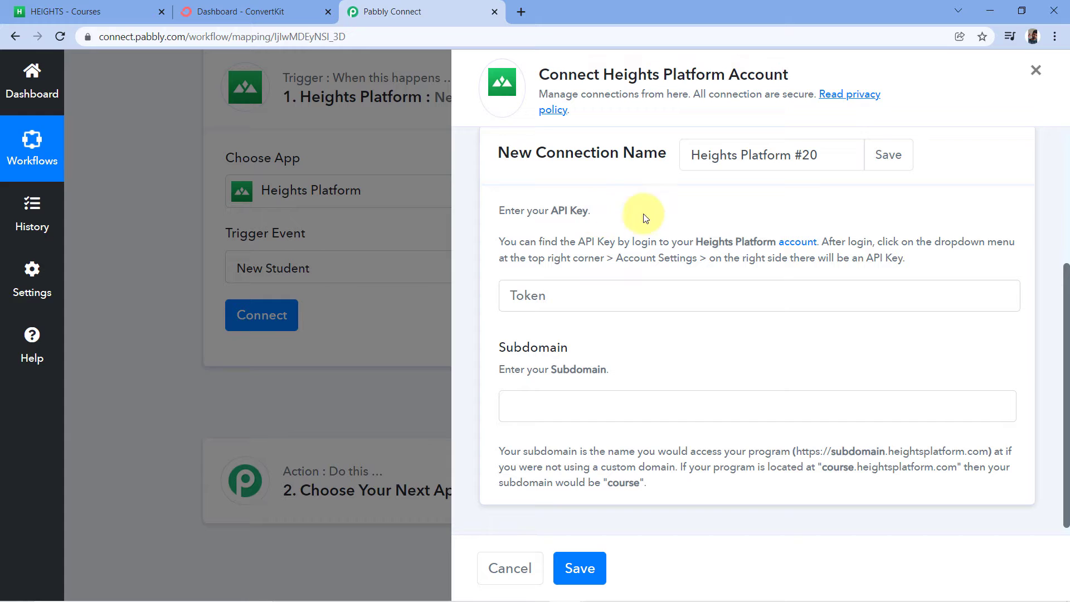
Step: Switch to the Heights site and copy the API key from the admin account settings
{"action": "left_click", "coordinate": [39, 11]}
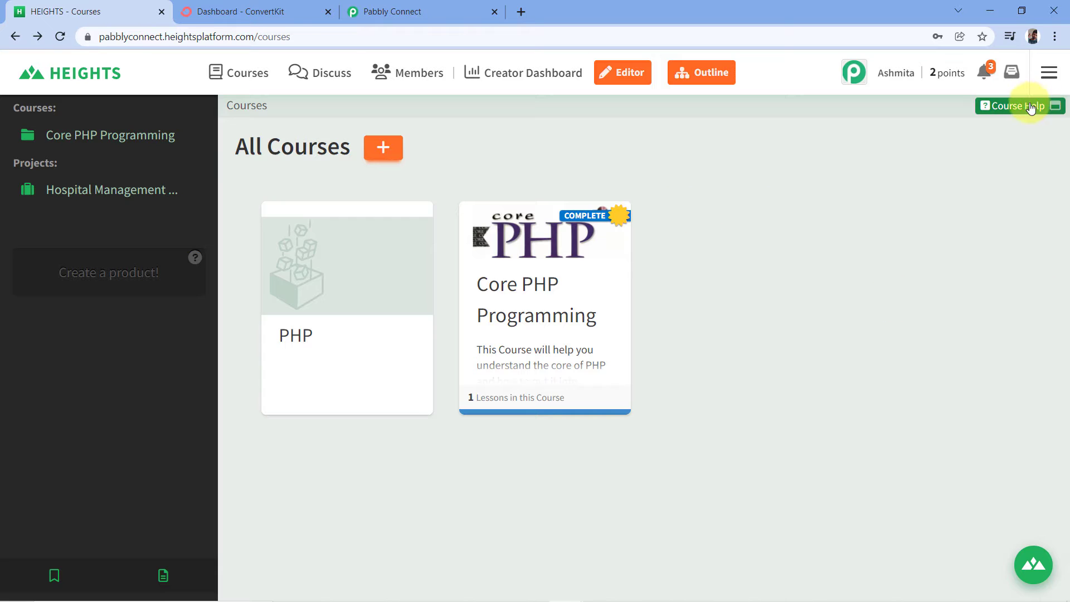
{"action": "left_click", "coordinate": [1053, 79]}
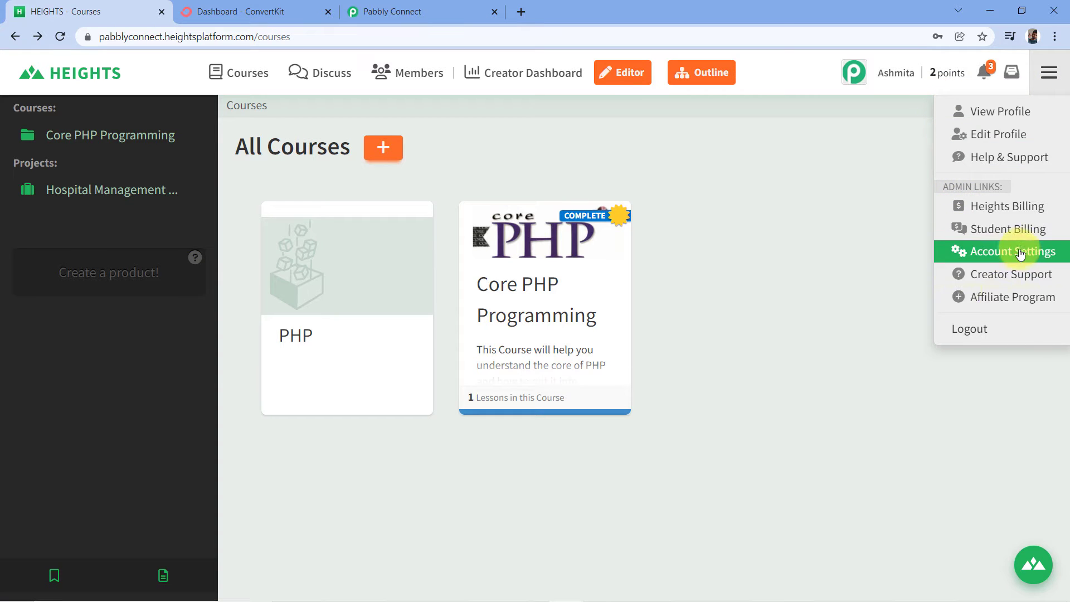
{"action": "left_click", "coordinate": [976, 253]}
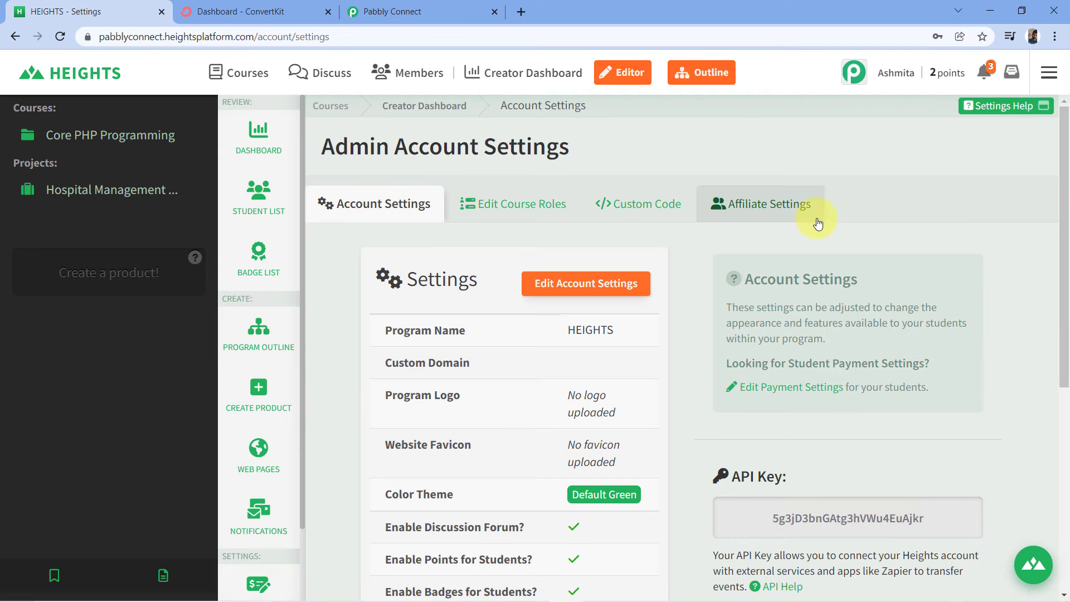
{"action": "scroll", "coordinate": [850, 206], "scroll_direction": "down", "scroll_amount": 3}
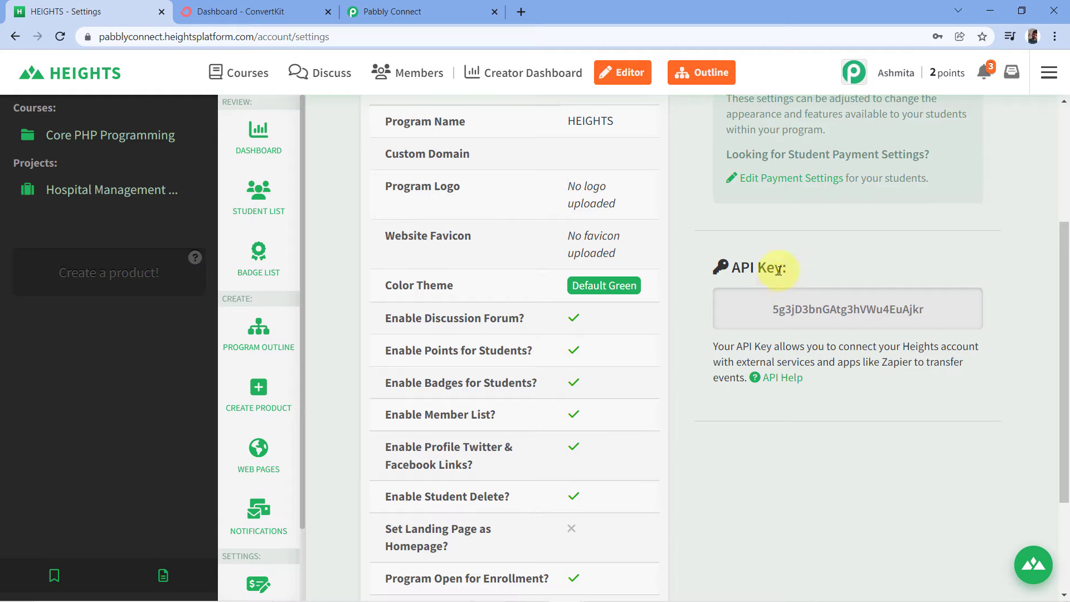
{"action": "left_click_drag", "start_coordinate": [774, 310], "coordinate": [927, 312]}
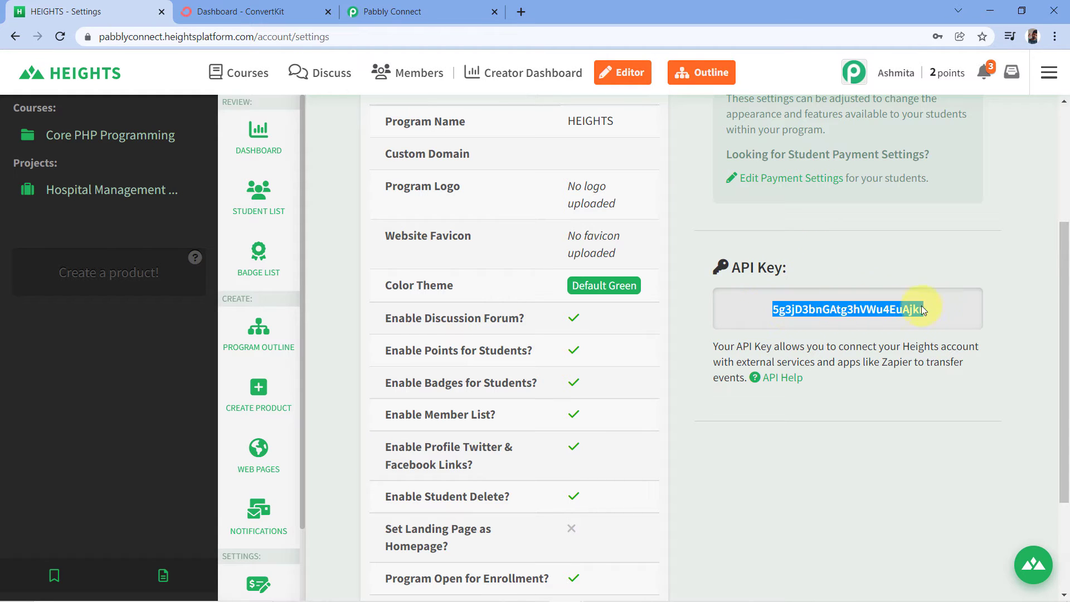
{"action": "right_click", "coordinate": [817, 310]}
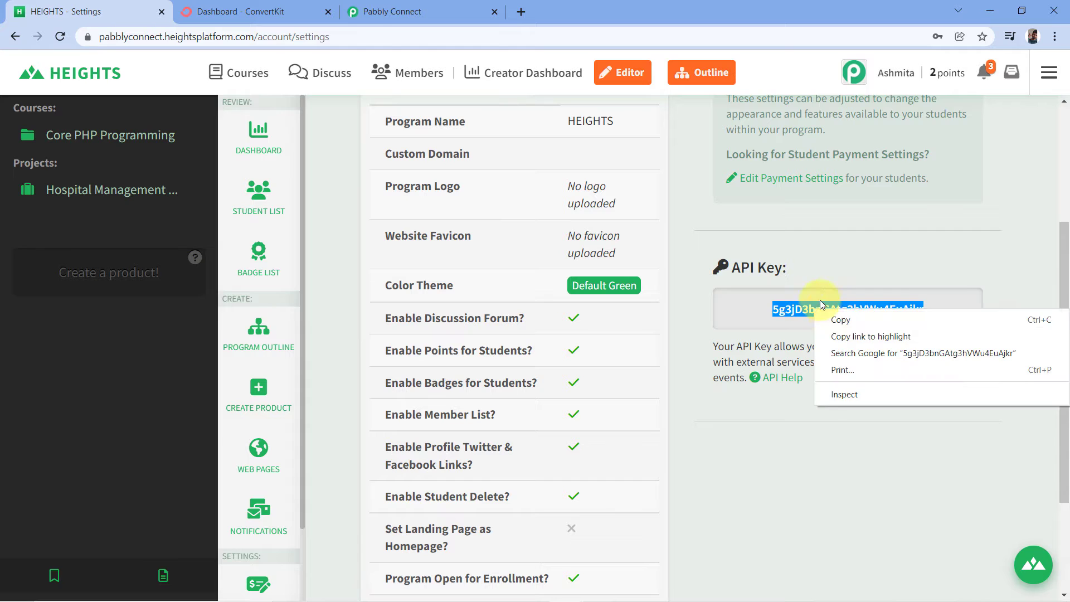
{"action": "left_click", "coordinate": [852, 319]}
{"action": "left_click", "coordinate": [828, 248]}
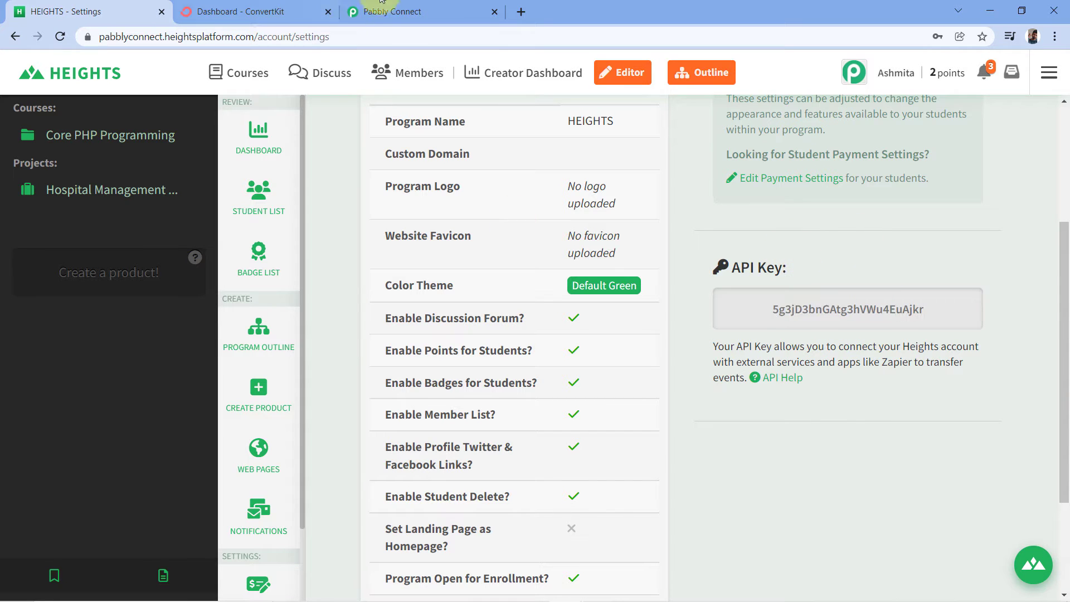
Step: Return to Pabbly Connect and paste the API key into the new connection's token field
{"action": "left_click", "coordinate": [421, 8]}
{"action": "left_click", "coordinate": [532, 294]}
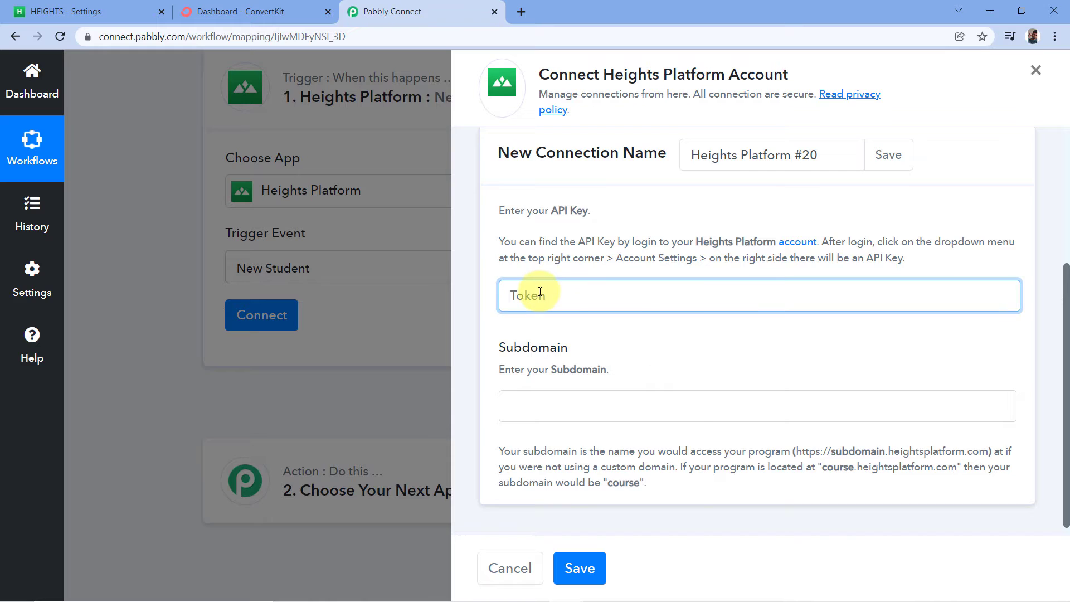
{"action": "right_click", "coordinate": [538, 292]}
{"action": "left_click", "coordinate": [590, 401]}
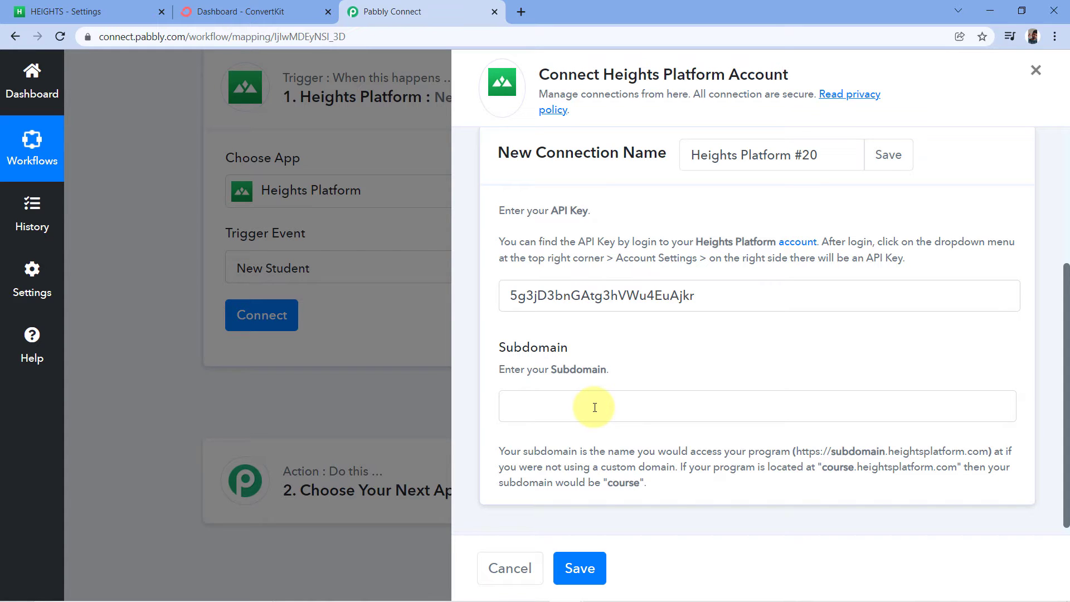
Step: Switch to the Heights site and copy the subdomain "pabblyconnect" from its web address
{"action": "left_click", "coordinate": [74, 8]}
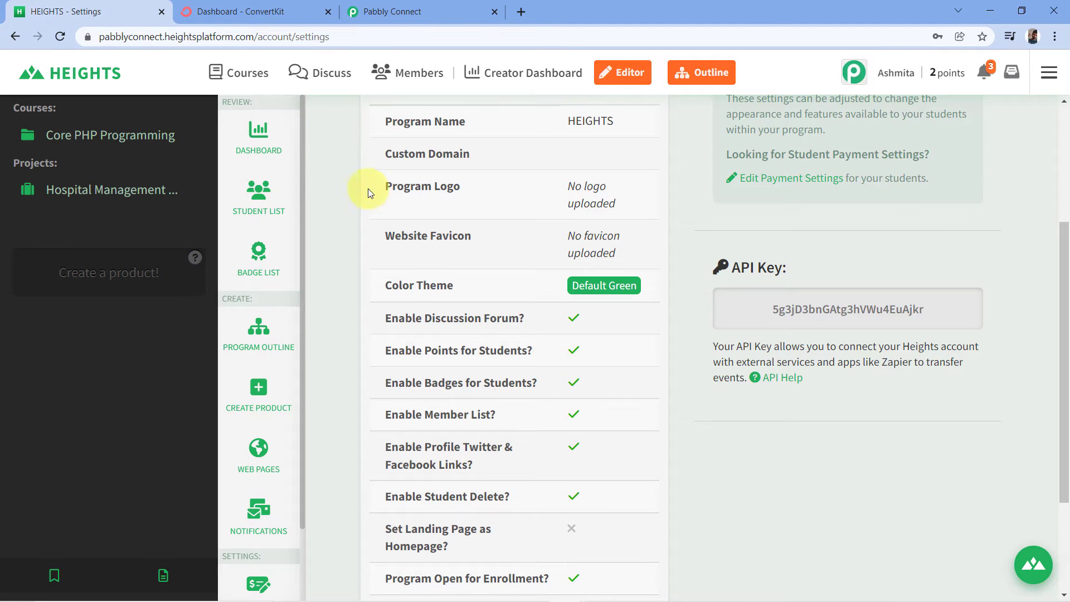
{"action": "left_click", "coordinate": [203, 37]}
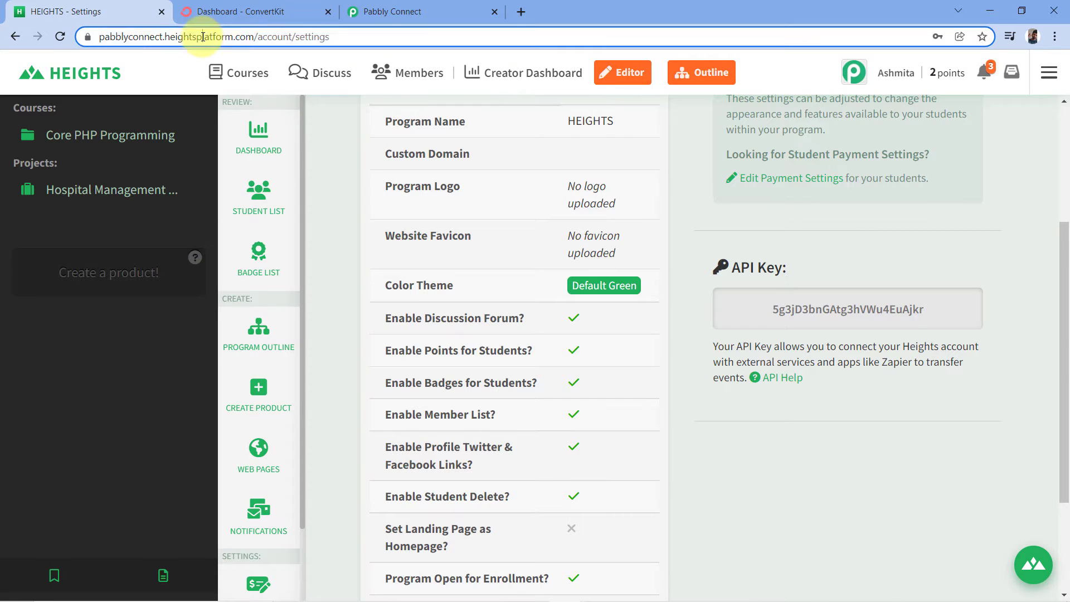
{"action": "left_click", "coordinate": [170, 37]}
{"action": "left_click", "coordinate": [192, 37]}
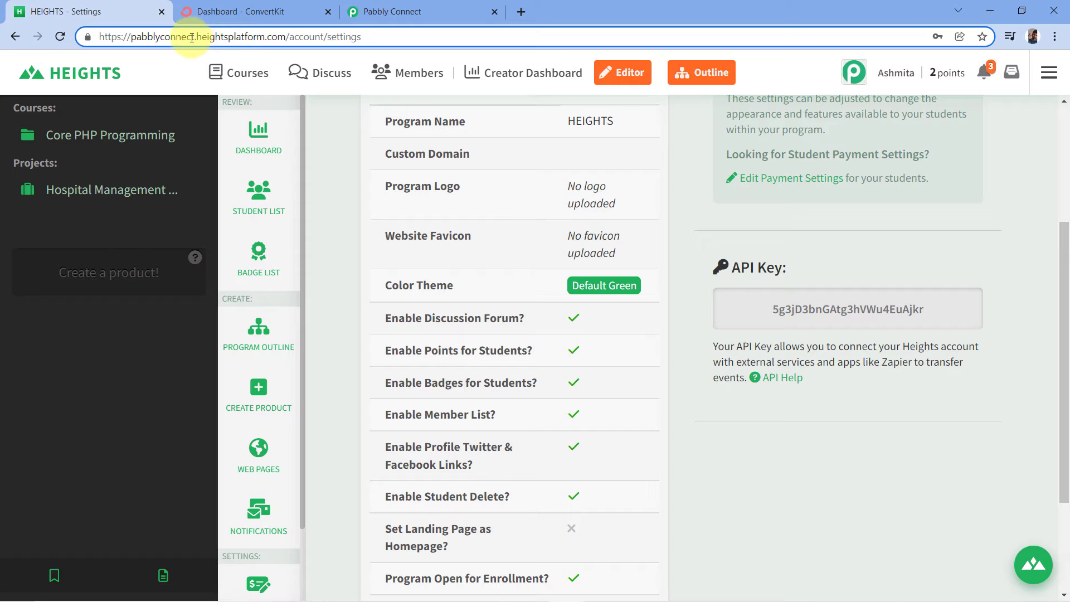
{"action": "left_click_drag", "start_coordinate": [193, 38], "coordinate": [131, 38]}
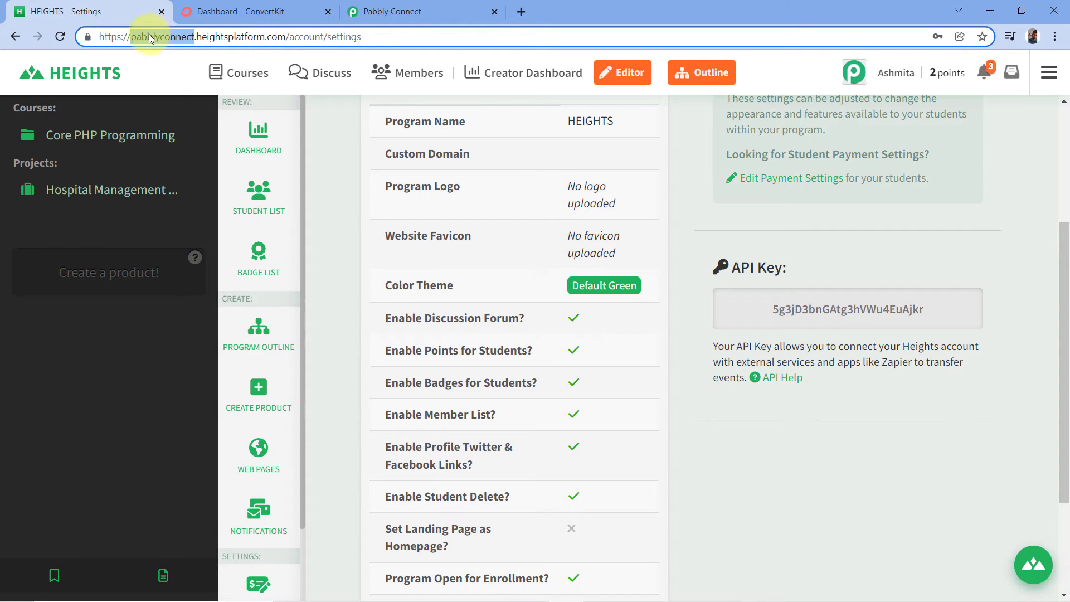
{"action": "right_click", "coordinate": [167, 35]}
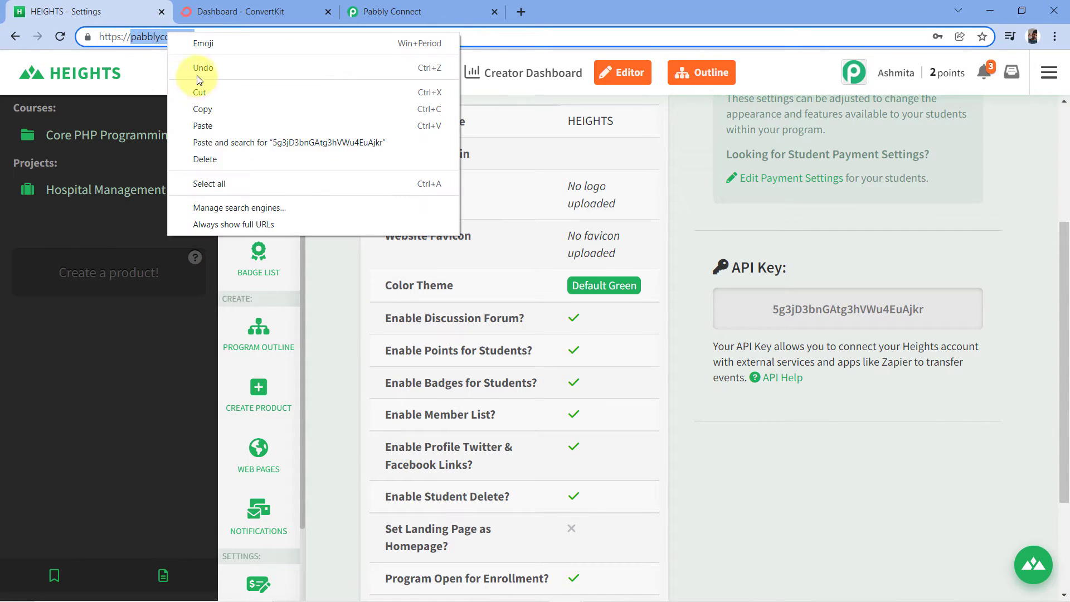
{"action": "left_click", "coordinate": [200, 109]}
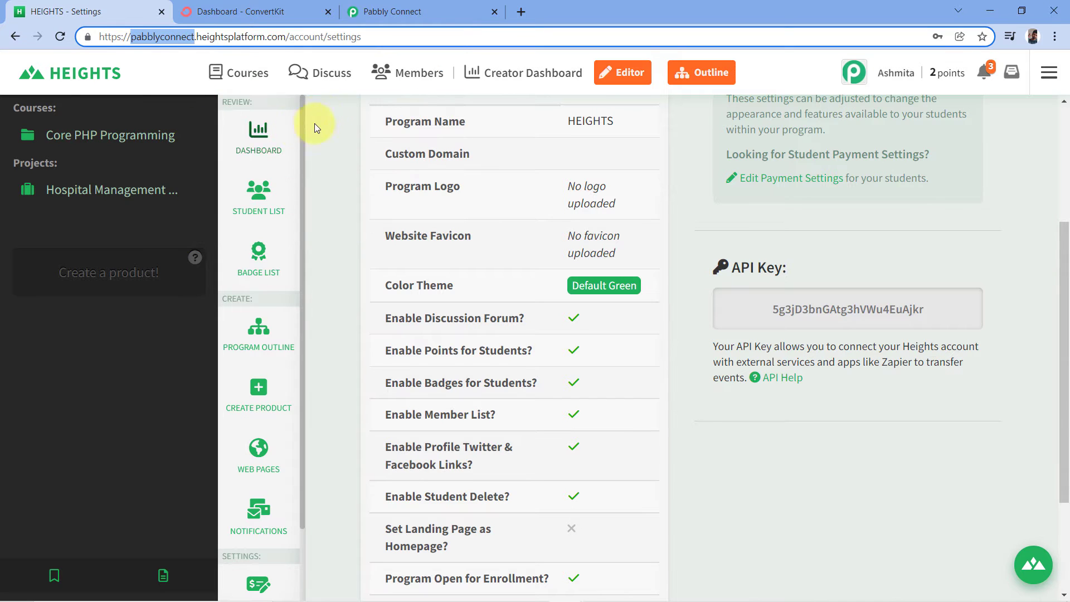
{"action": "left_click", "coordinate": [332, 109]}
Step: Return to Pabbly Connect and fill in the new connection's subdomain with "pabblyconnect"
{"action": "left_click", "coordinate": [431, 6]}
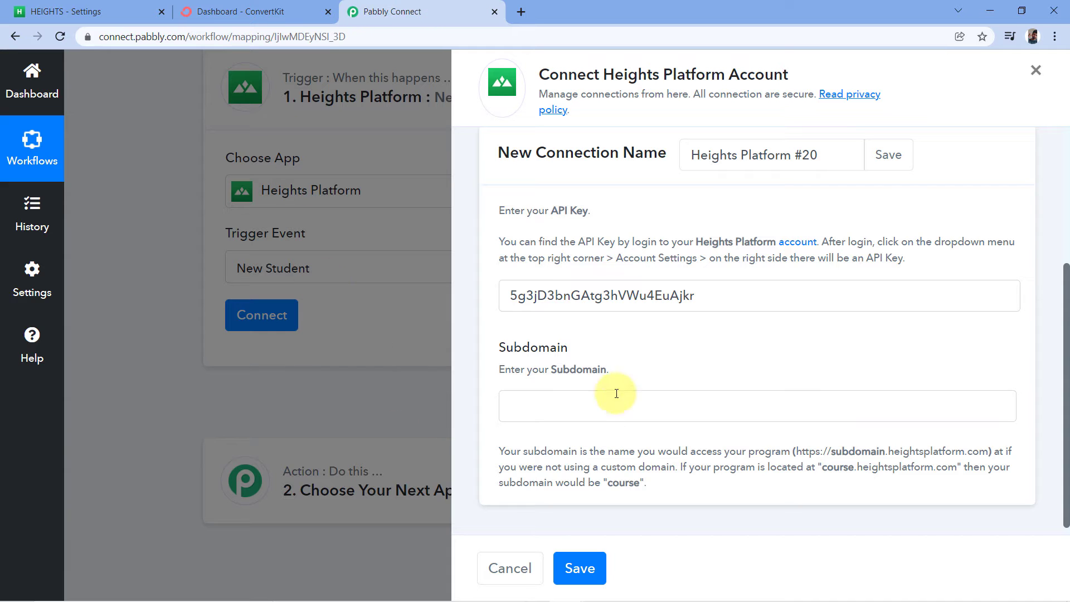
{"action": "right_click", "coordinate": [528, 400]}
{"action": "left_click", "coordinate": [564, 294]}
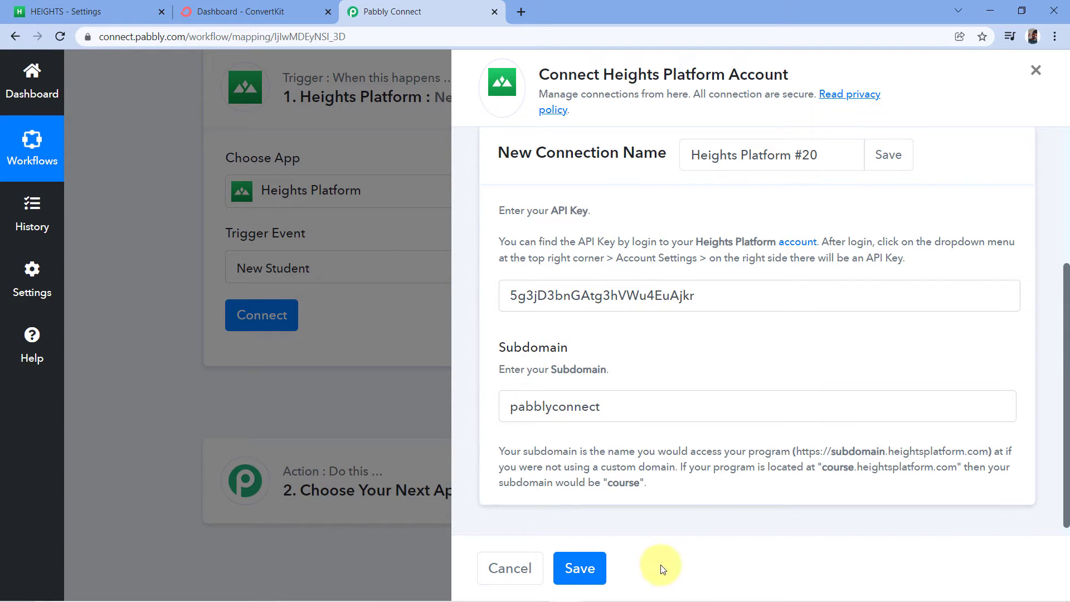
Step: Save the Heights Platform connection and send a test request so the New Student trigger waits for a response
{"action": "left_click", "coordinate": [580, 577]}
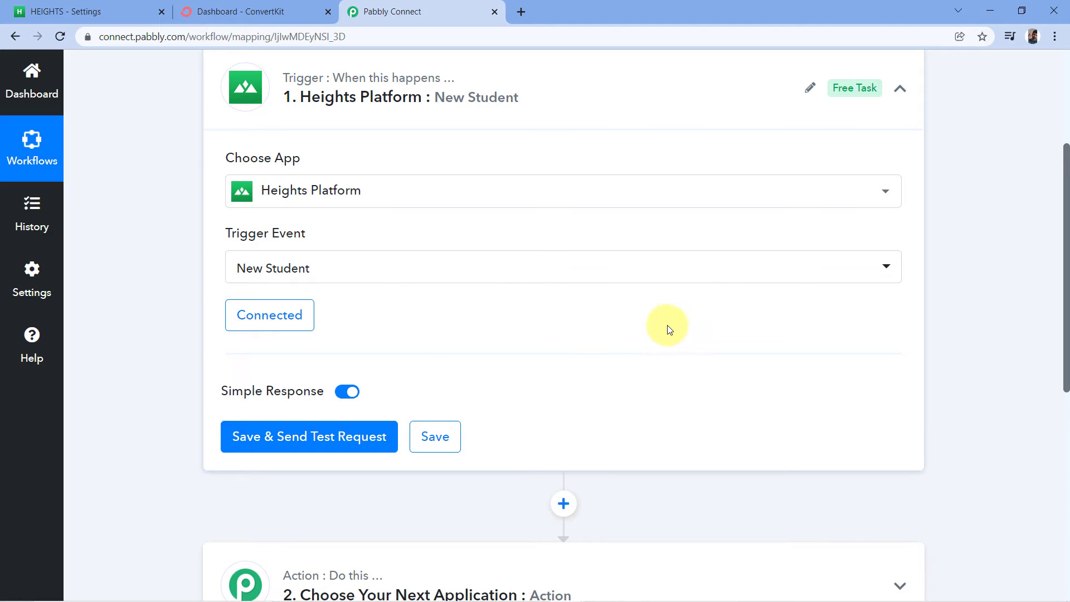
{"action": "scroll", "coordinate": [373, 346], "scroll_direction": "down", "scroll_amount": 2}
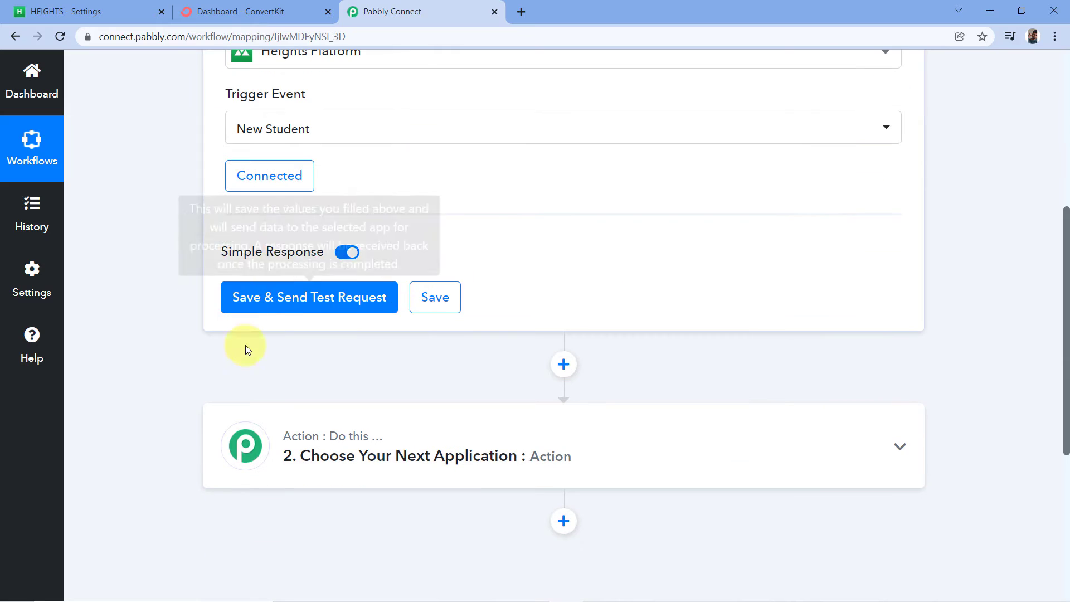
{"action": "left_click", "coordinate": [300, 296]}
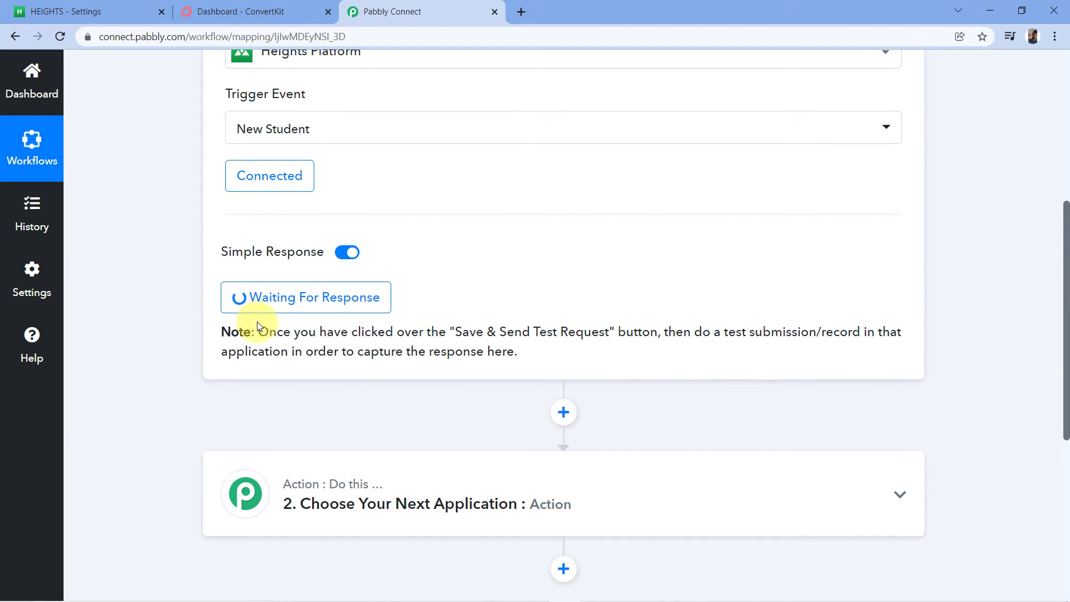
{"action": "scroll", "coordinate": [446, 312], "scroll_direction": "up", "scroll_amount": 3}
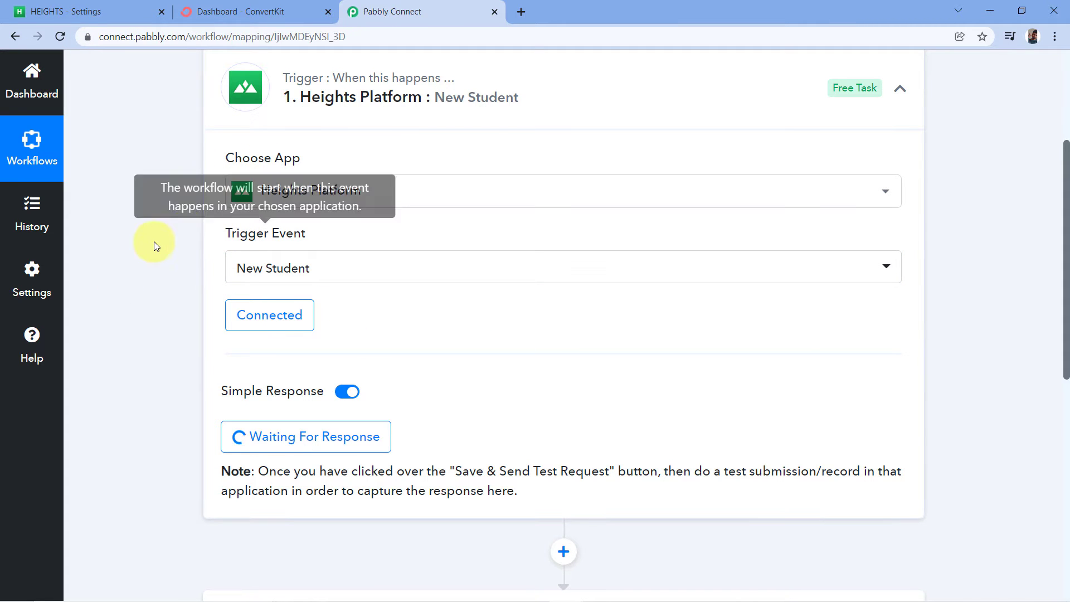
Step: Switch to the incognito Heights course page and join the free Core PHP Programming program
{"action": "key", "text": "alt+Tab"}
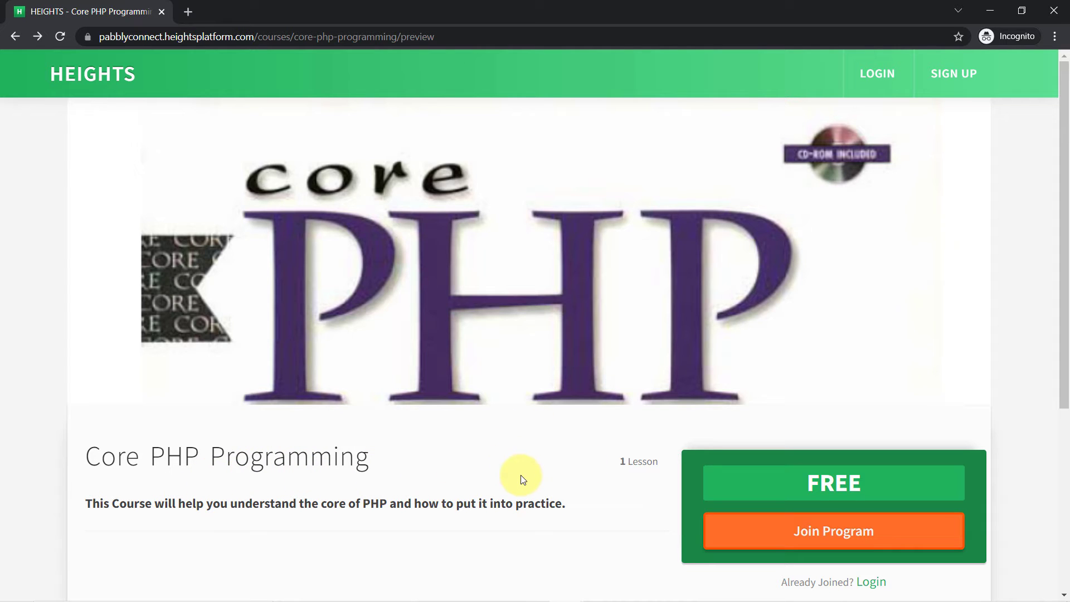
{"action": "scroll", "coordinate": [522, 477], "scroll_direction": "down", "scroll_amount": 2}
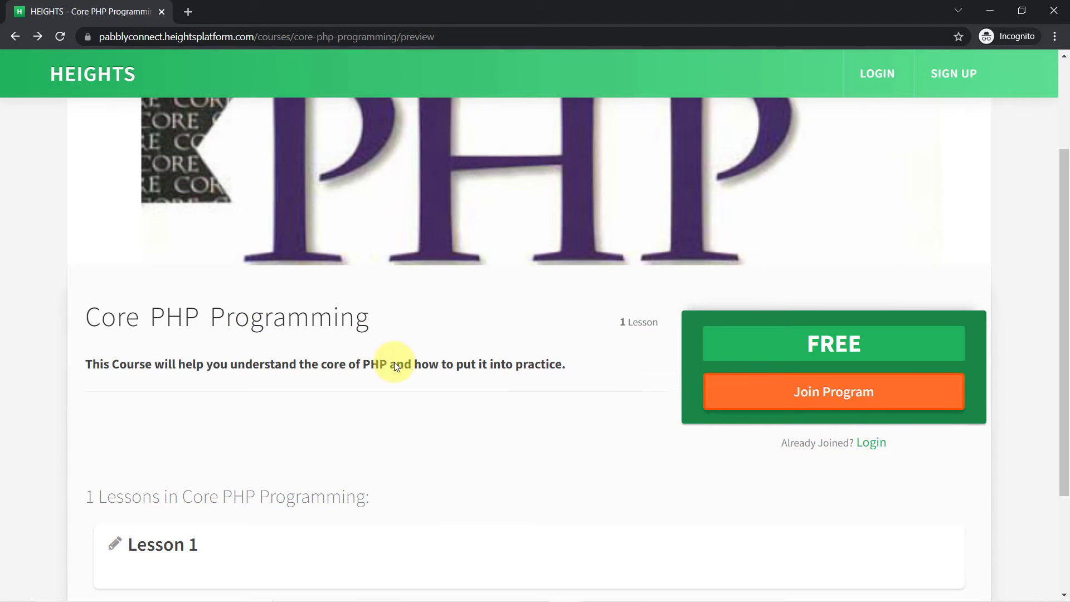
{"action": "left_click", "coordinate": [785, 402]}
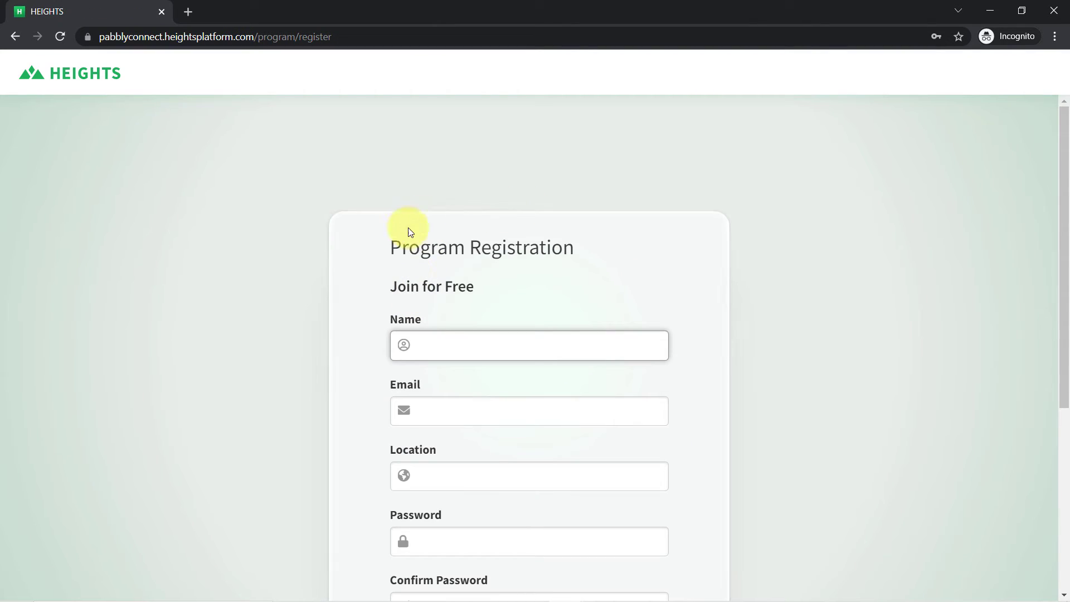
Step: Complete the program registration with the test student's name, email, location and password, accept the terms, sign up and dismiss the welcome message
{"action": "scroll", "coordinate": [579, 206], "scroll_direction": "down", "scroll_amount": 1}
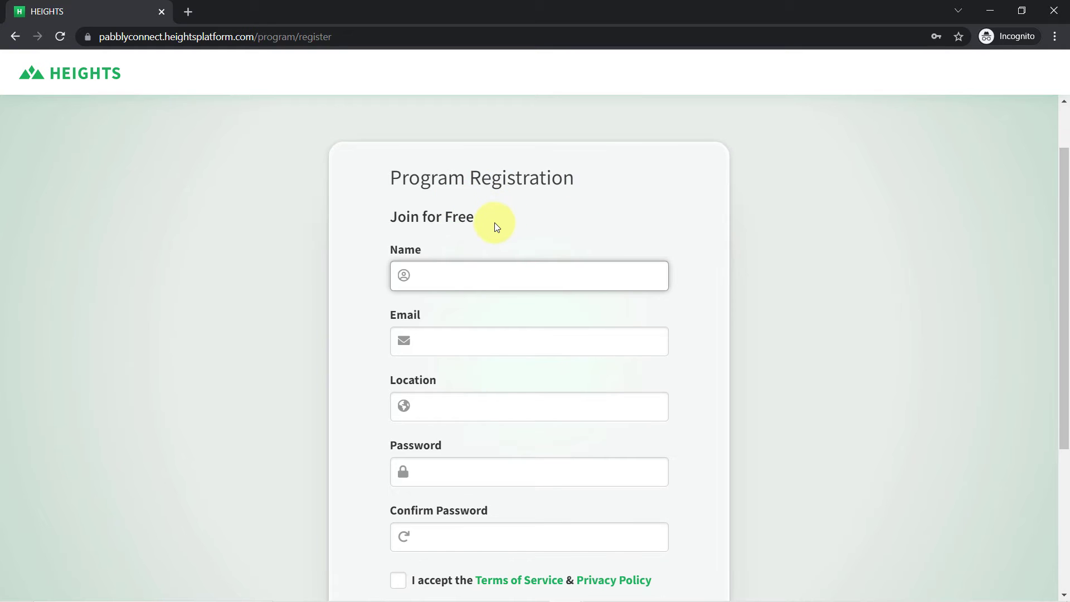
{"action": "scroll", "coordinate": [495, 222], "scroll_direction": "down", "scroll_amount": 1}
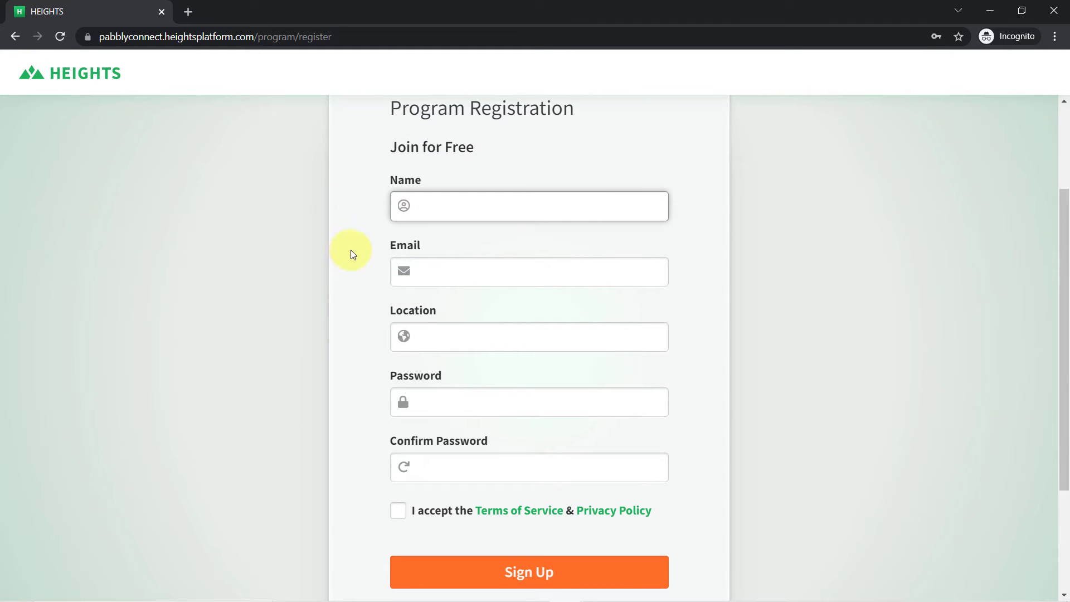
{"action": "scroll", "coordinate": [383, 440], "scroll_direction": "down", "scroll_amount": 1}
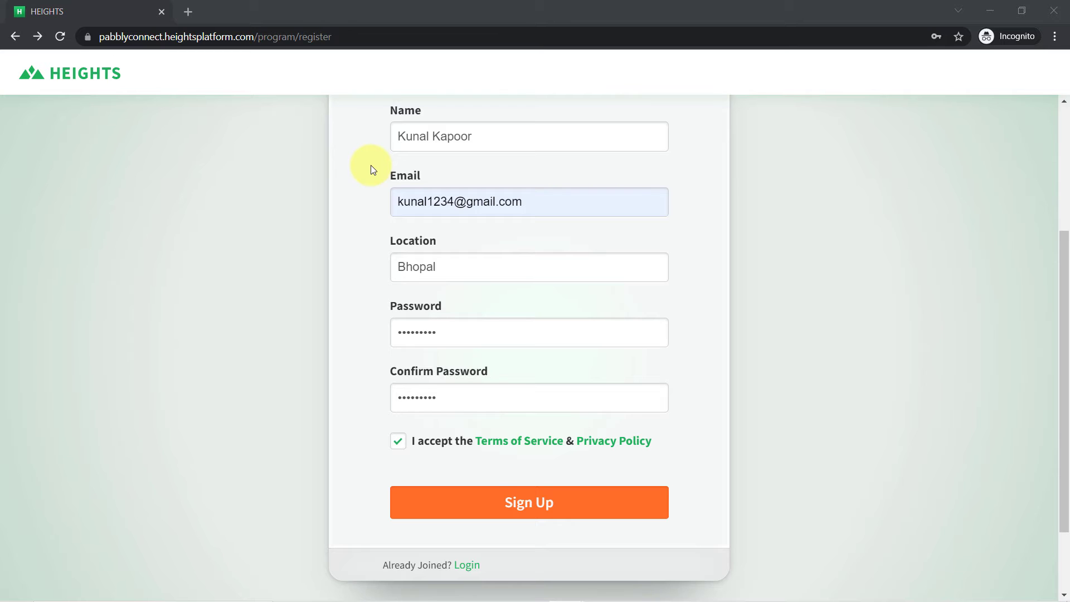
{"action": "scroll", "coordinate": [370, 167], "scroll_direction": "up", "scroll_amount": 1}
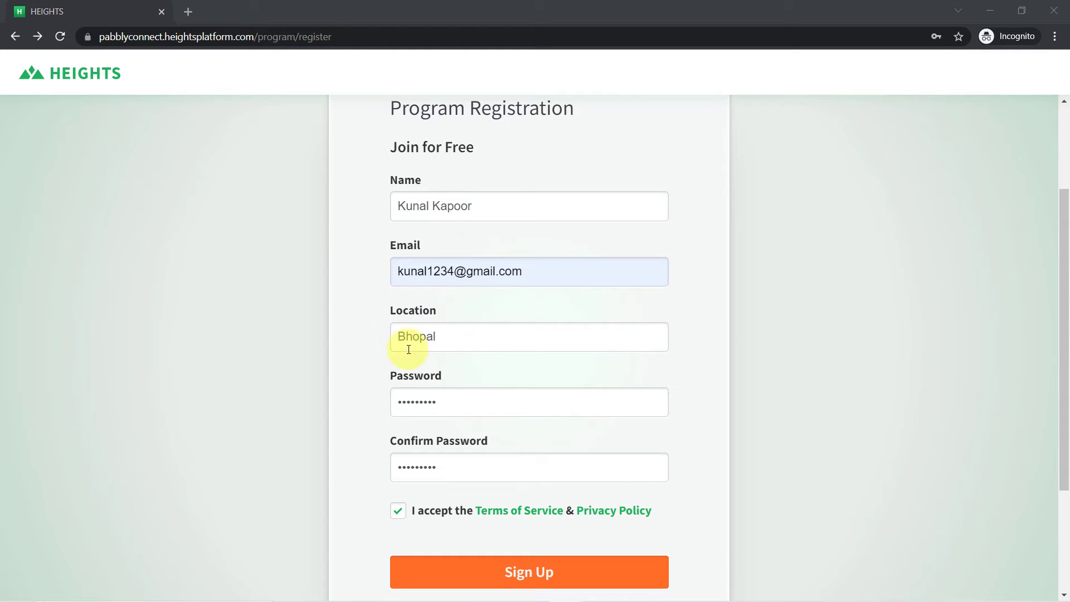
{"action": "scroll", "coordinate": [375, 418], "scroll_direction": "down", "scroll_amount": 3}
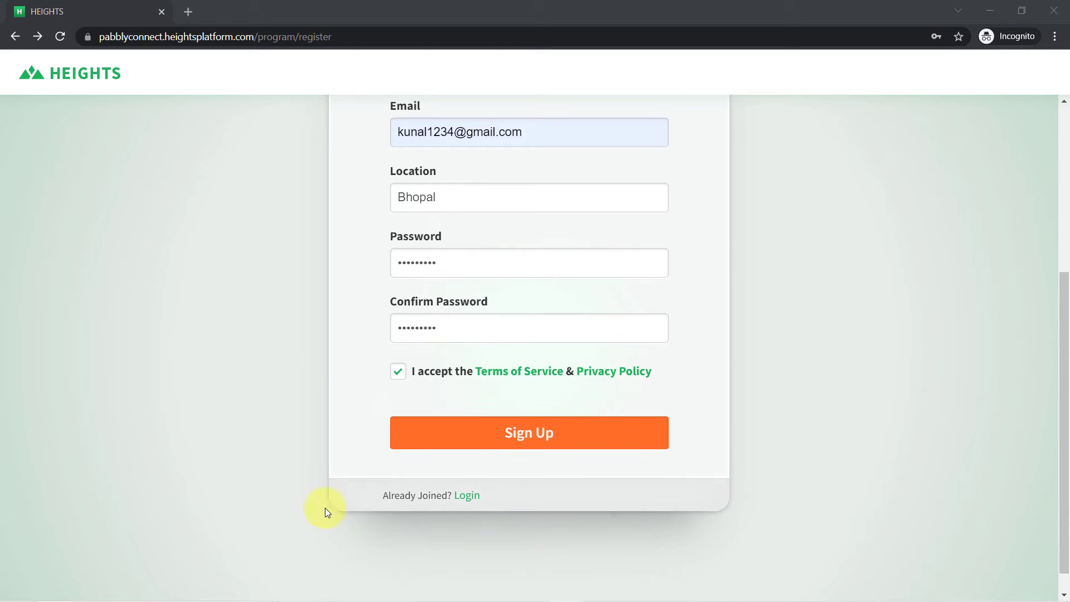
{"action": "left_click", "coordinate": [529, 440]}
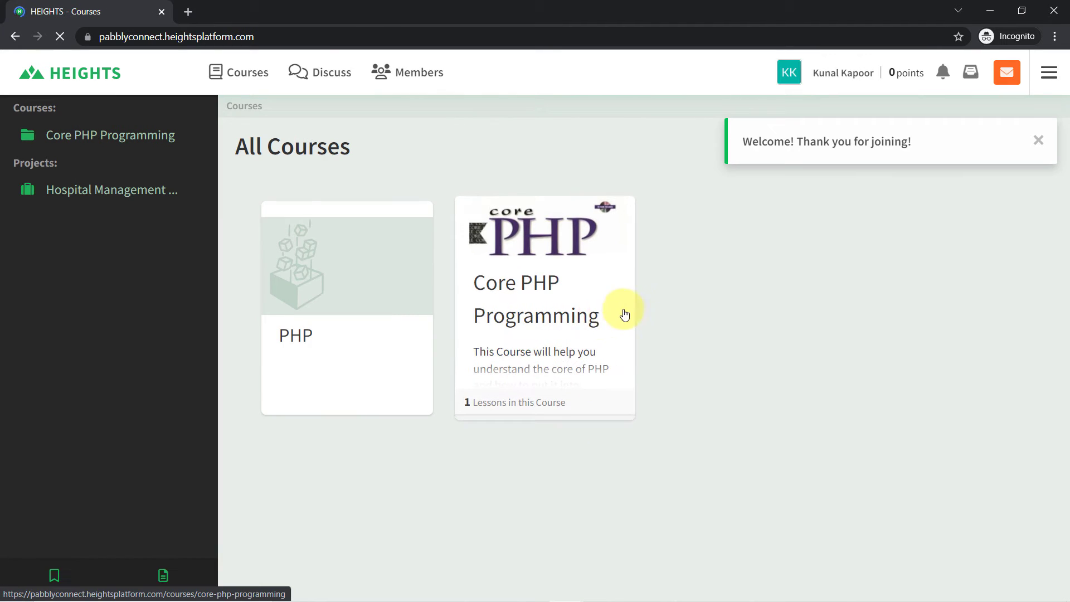
{"action": "left_click", "coordinate": [1040, 142]}
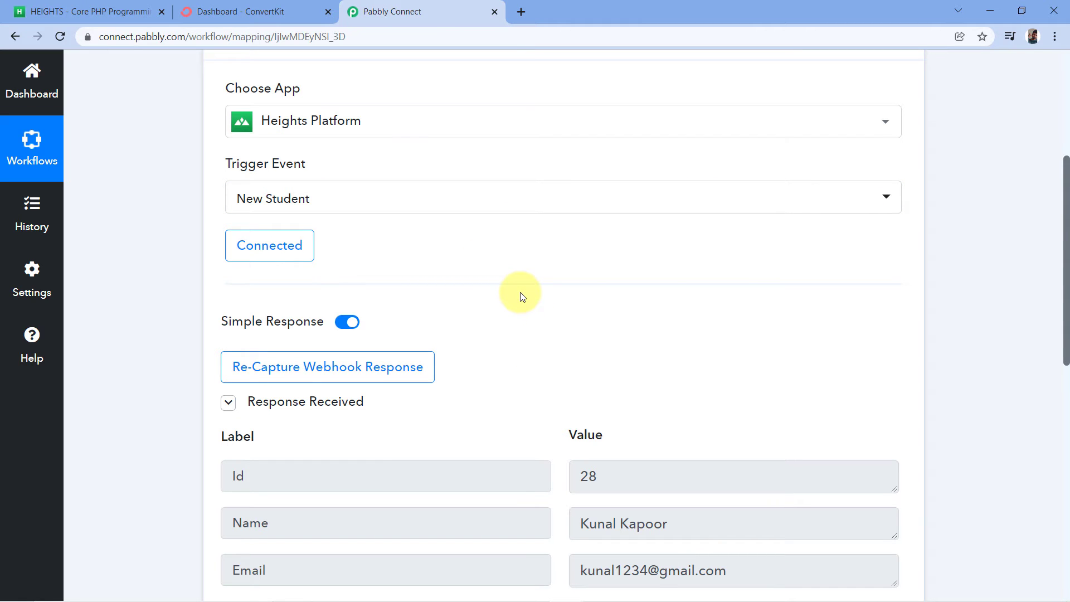
Step: In Pabbly Connect, check the student's name and email in the captured trigger response
{"action": "scroll", "coordinate": [518, 294], "scroll_direction": "down", "scroll_amount": 3}
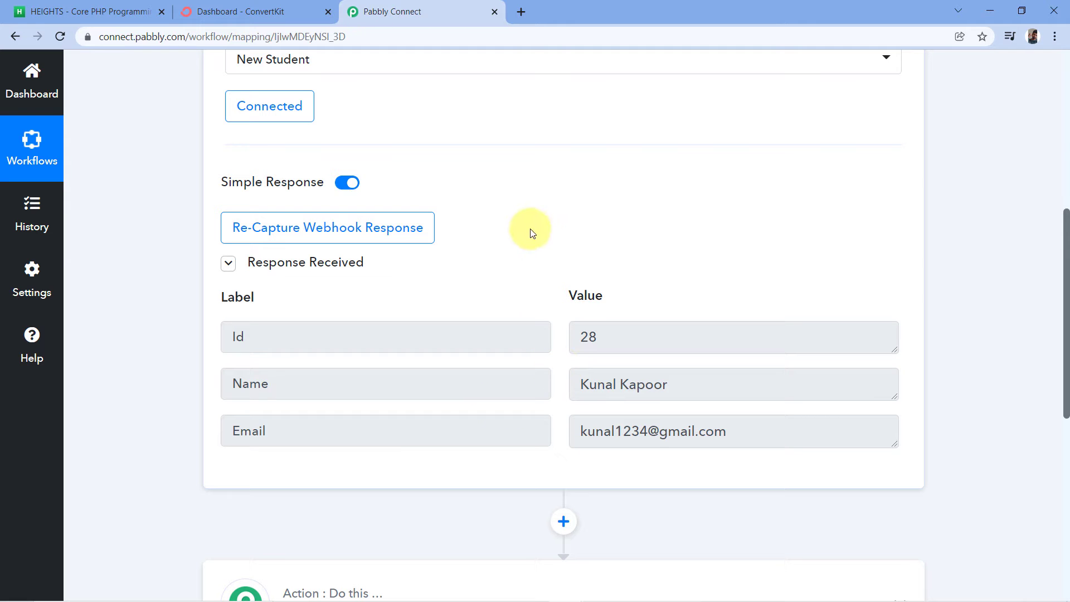
{"action": "scroll", "coordinate": [514, 285], "scroll_direction": "down", "scroll_amount": 1}
{"action": "scroll", "coordinate": [513, 286], "scroll_direction": "down", "scroll_amount": 3}
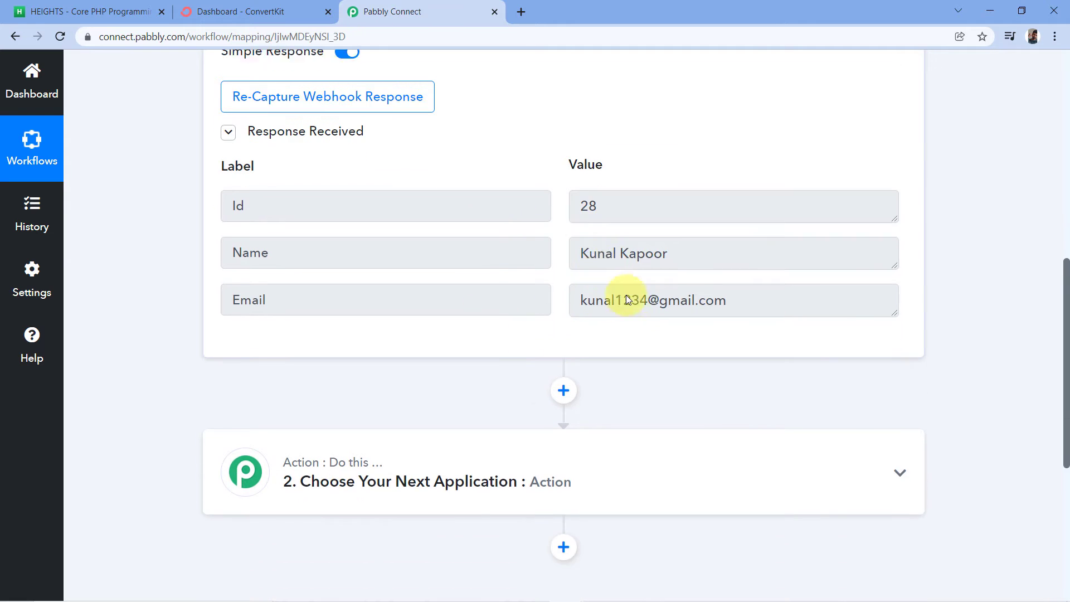
{"action": "left_click_drag", "start_coordinate": [581, 245], "coordinate": [666, 237]}
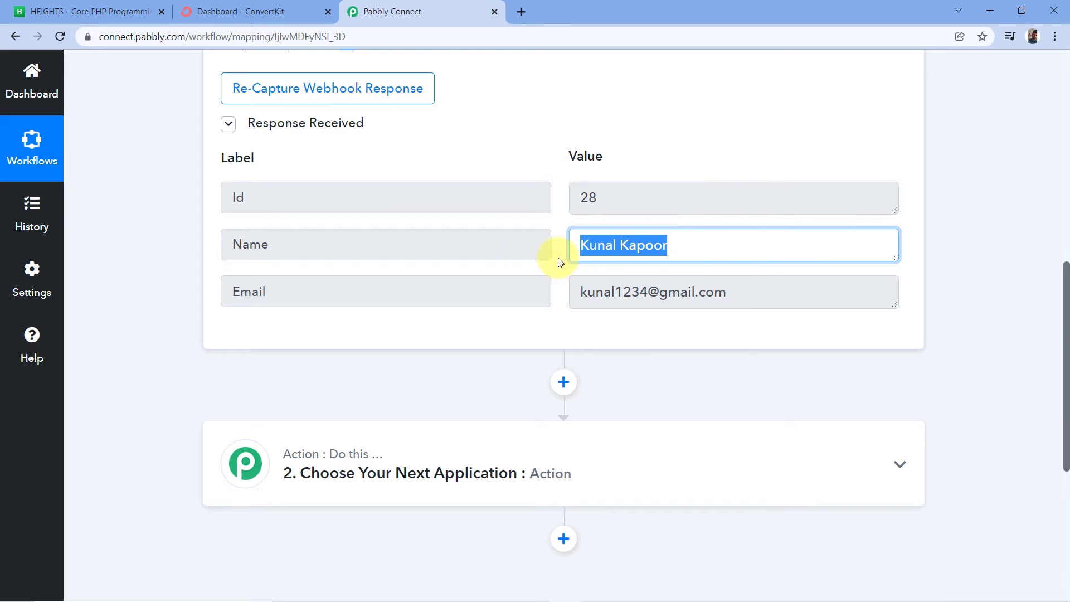
{"action": "left_click_drag", "start_coordinate": [580, 292], "coordinate": [724, 290]}
{"action": "left_click", "coordinate": [728, 297]}
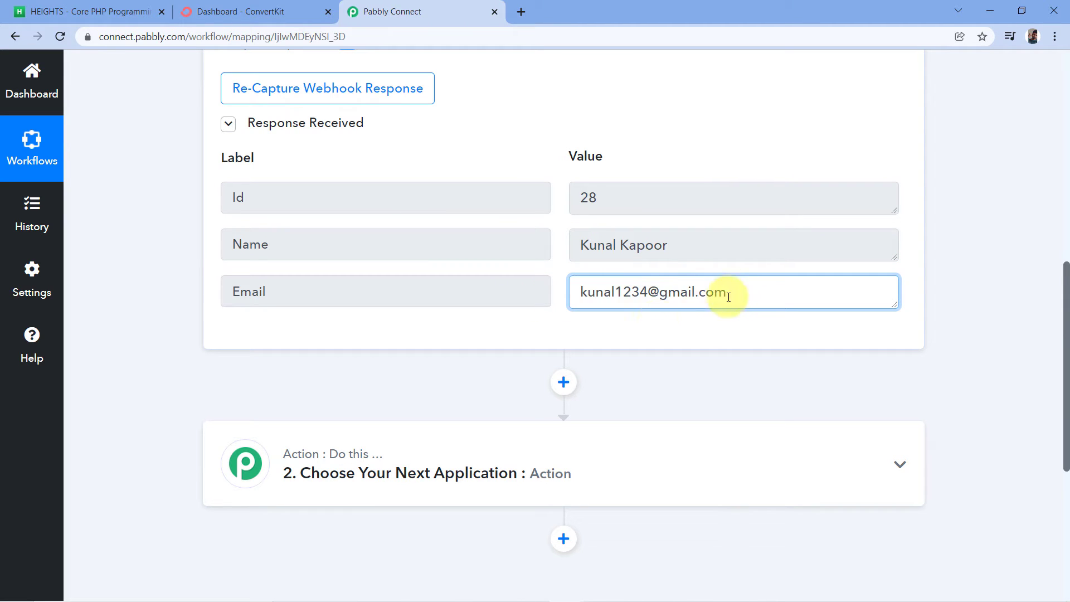
{"action": "left_click", "coordinate": [558, 168]}
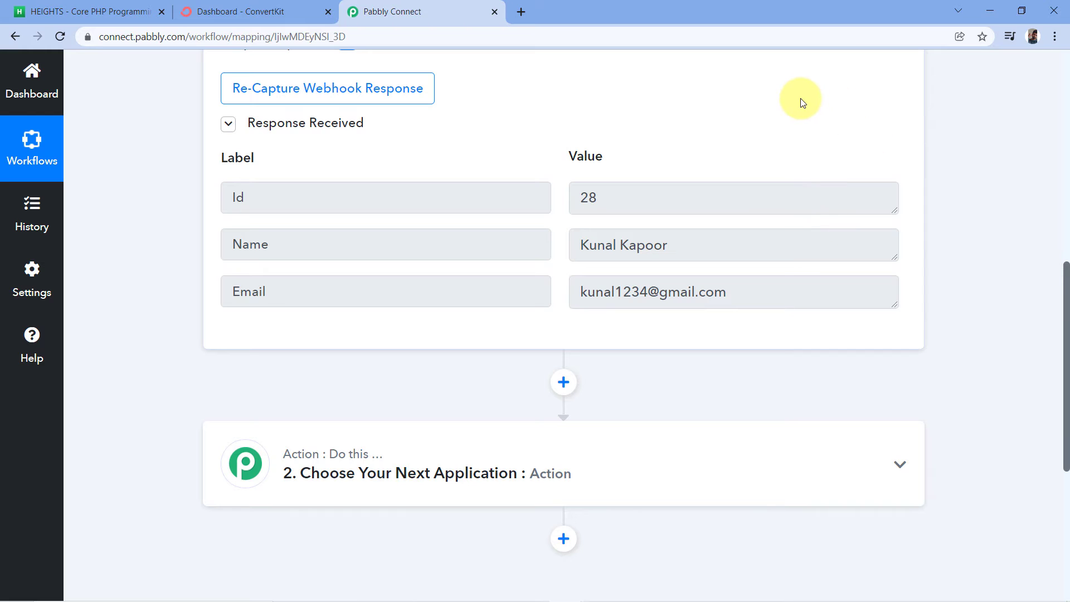
Step: Choose ConvertKit as the app for the workflow's second step
{"action": "scroll", "coordinate": [800, 89], "scroll_direction": "down", "scroll_amount": 5}
{"action": "left_click", "coordinate": [402, 186]}
{"action": "left_click", "coordinate": [266, 288]}
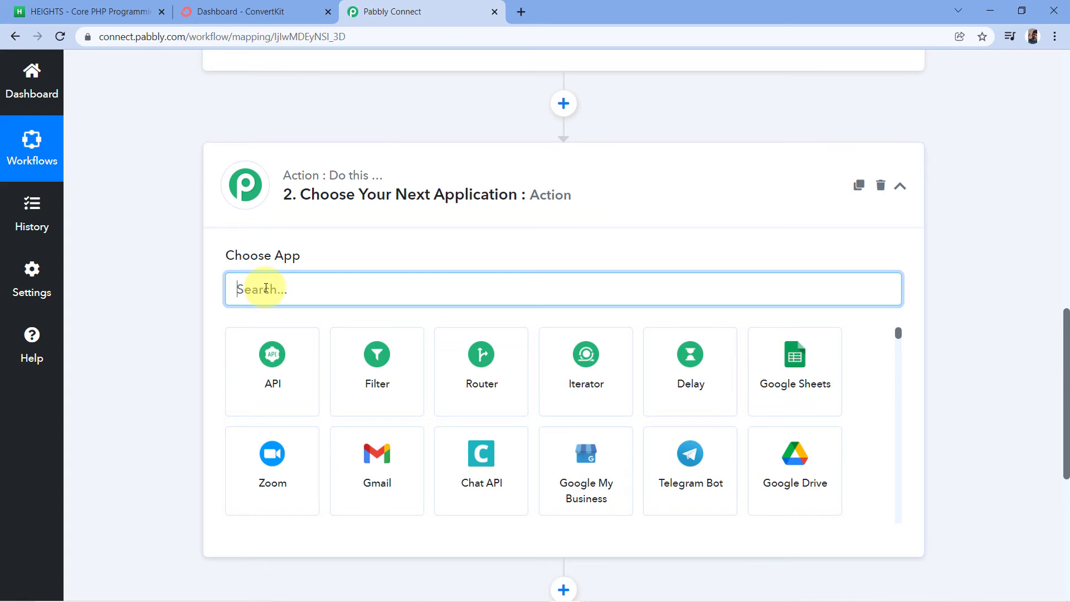
{"action": "type", "text": "Conv"}
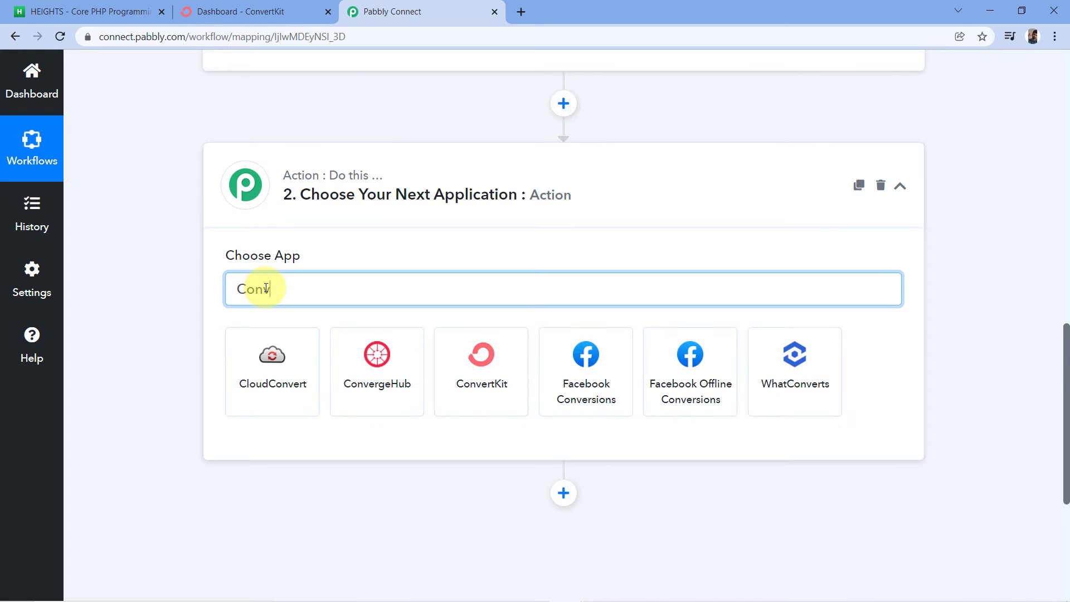
{"action": "type", "text": "ert"}
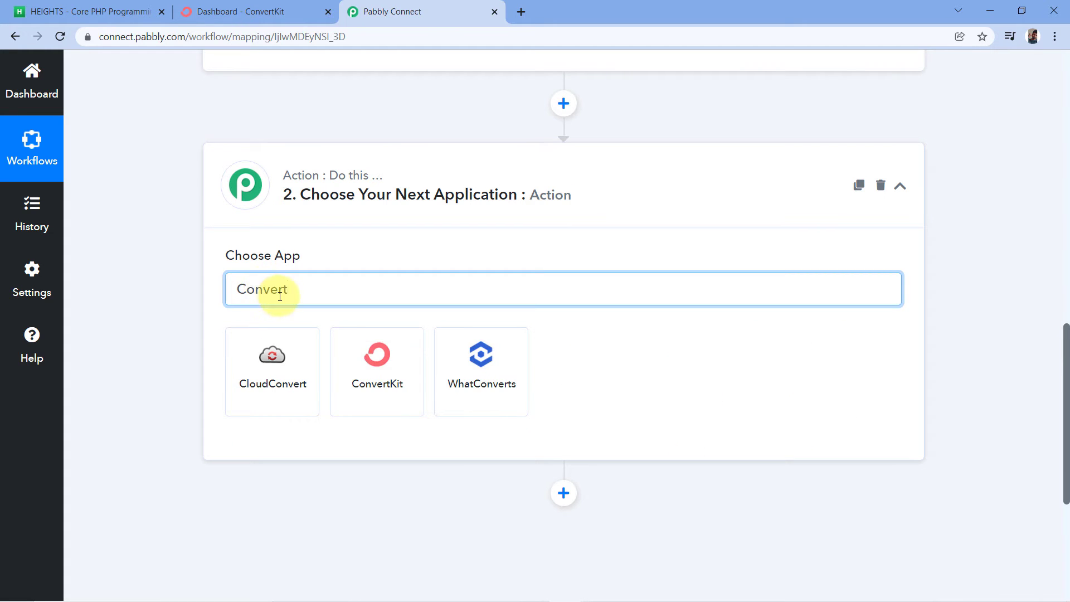
{"action": "left_click", "coordinate": [352, 351]}
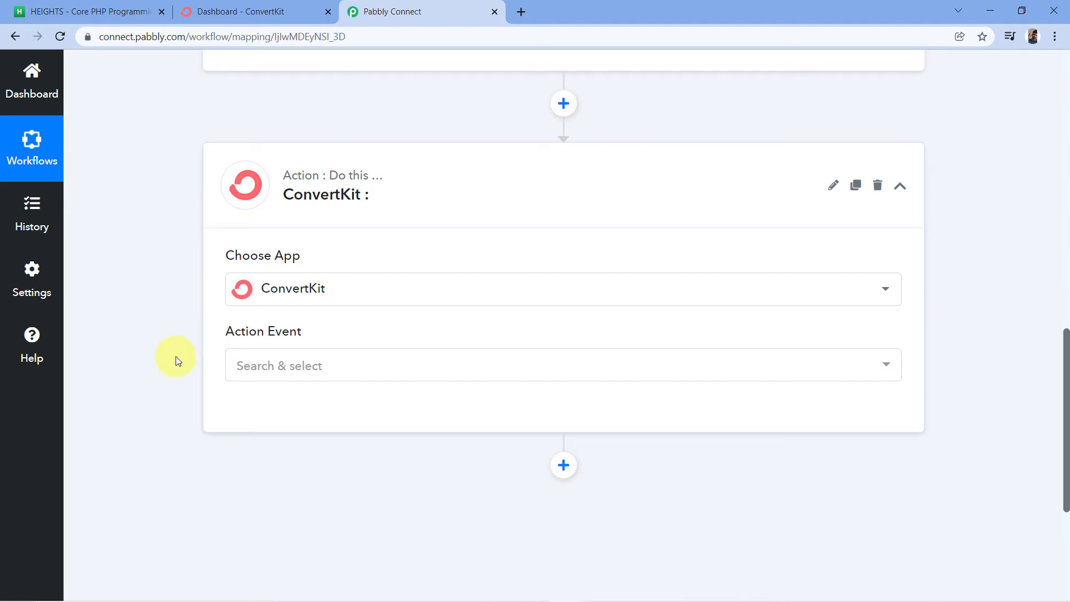
Step: Set the ConvertKit action event to Tag a Subscriber
{"action": "left_click", "coordinate": [398, 362]}
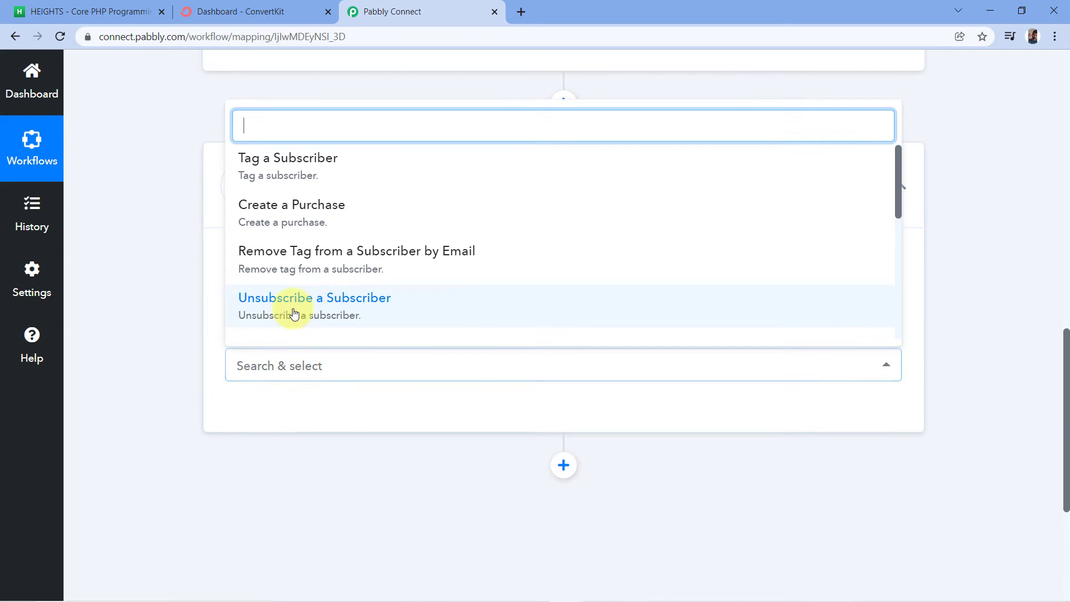
{"action": "scroll", "coordinate": [401, 205], "scroll_direction": "down", "scroll_amount": 5}
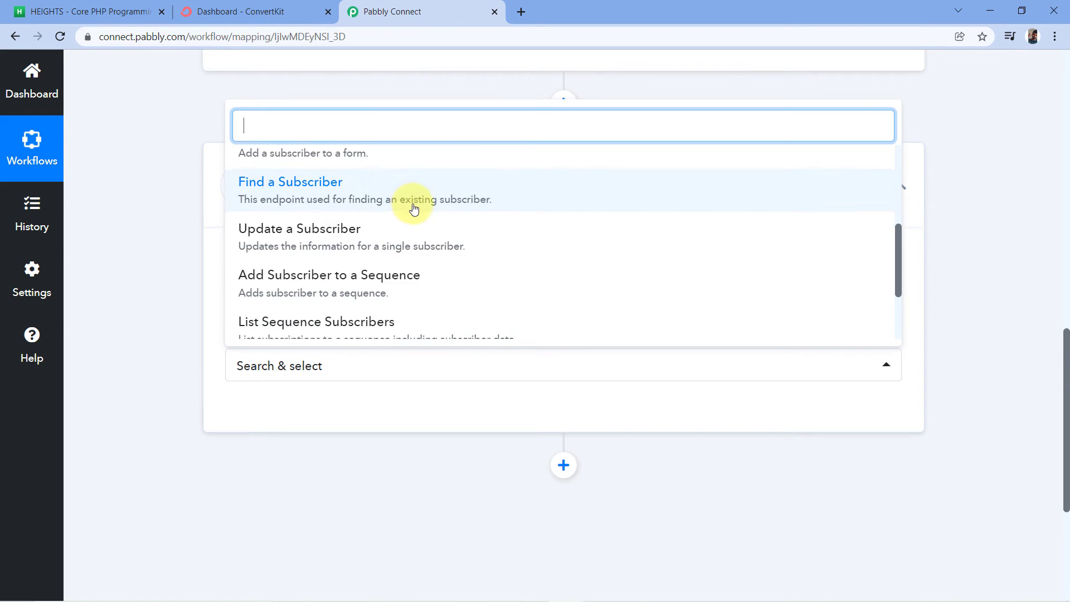
{"action": "scroll", "coordinate": [414, 212], "scroll_direction": "down", "scroll_amount": 1}
{"action": "scroll", "coordinate": [179, 311], "scroll_direction": "up", "scroll_amount": 2}
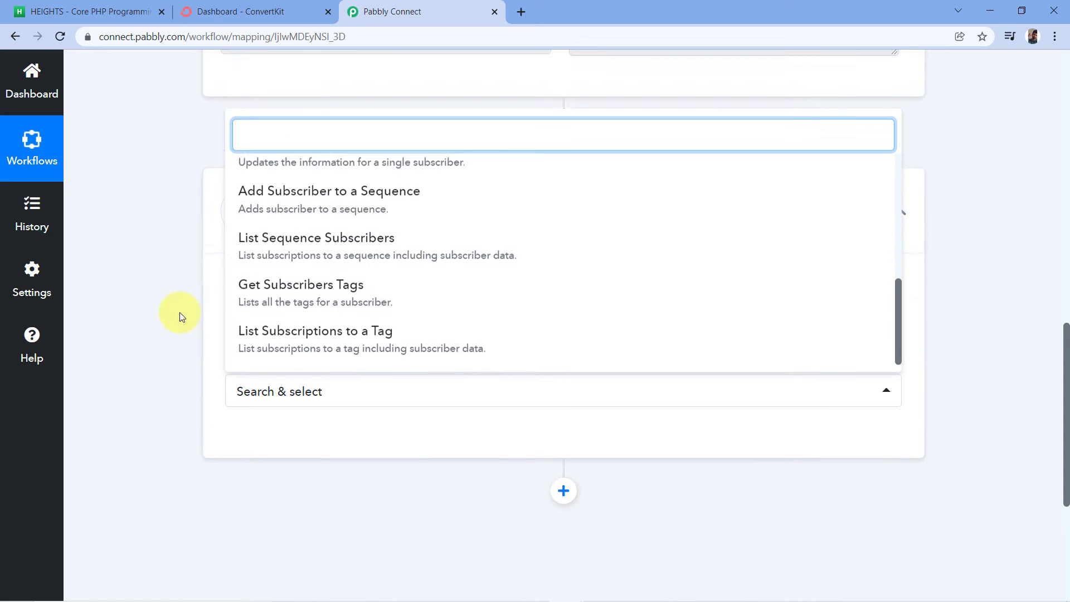
{"action": "scroll", "coordinate": [356, 325], "scroll_direction": "up", "scroll_amount": 5}
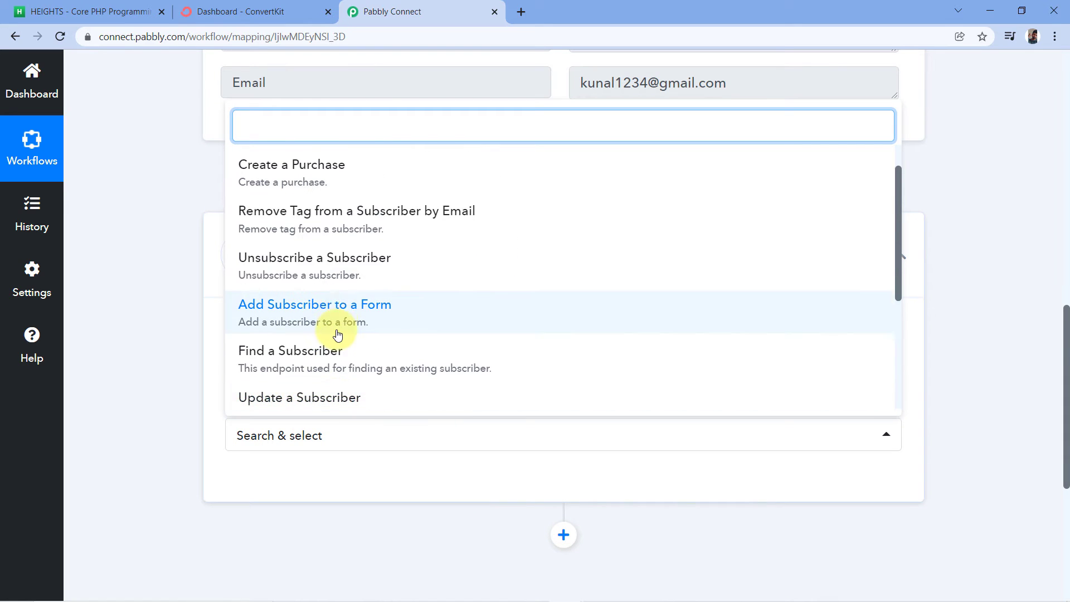
{"action": "scroll", "coordinate": [334, 346], "scroll_direction": "up", "scroll_amount": 1}
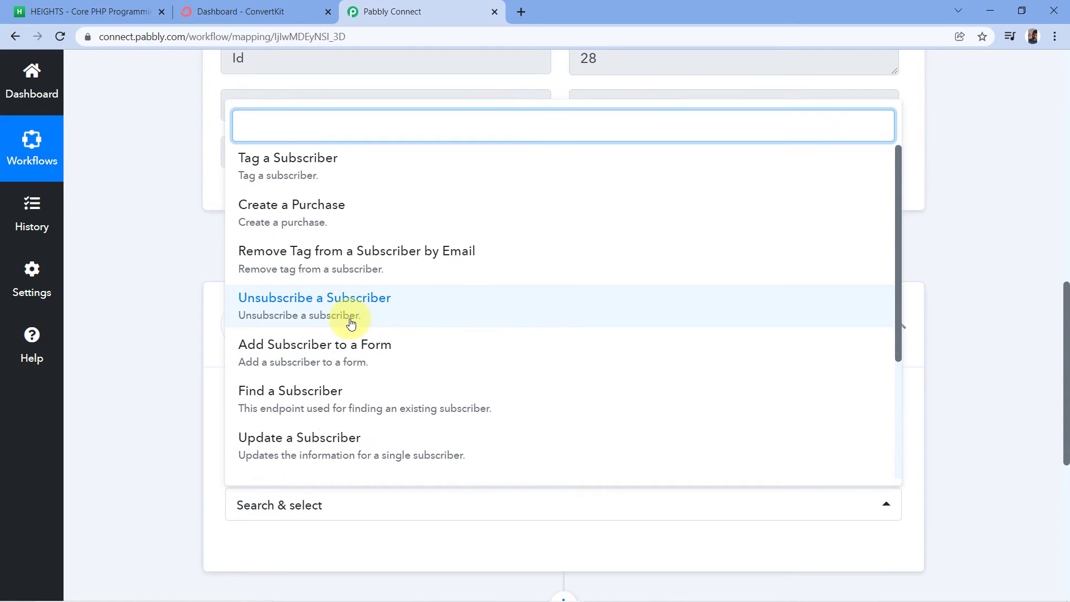
{"action": "scroll", "coordinate": [351, 324], "scroll_direction": "down", "scroll_amount": 1}
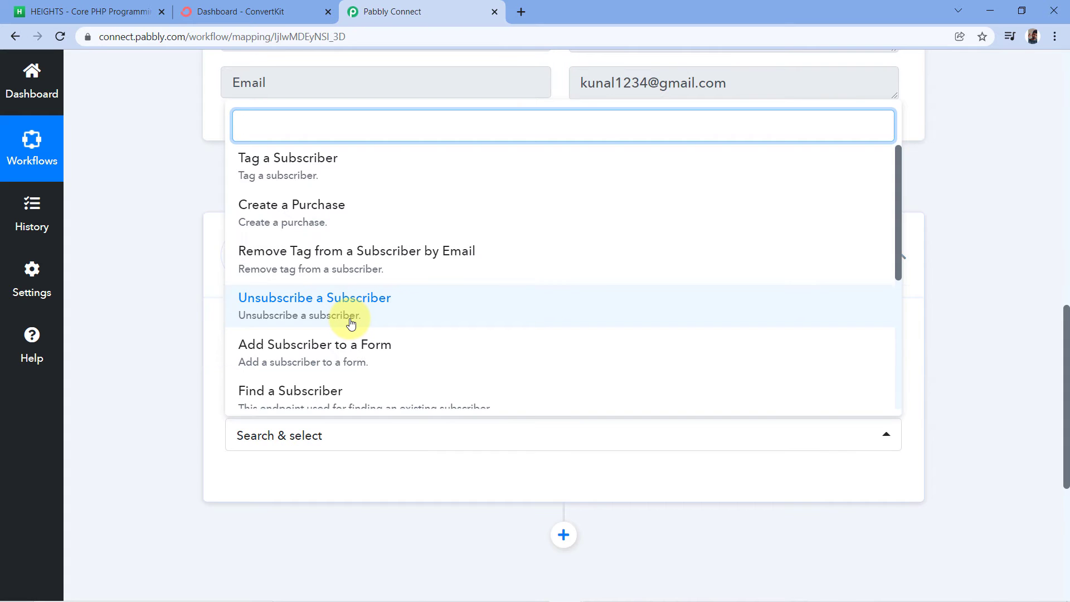
{"action": "left_click", "coordinate": [270, 163]}
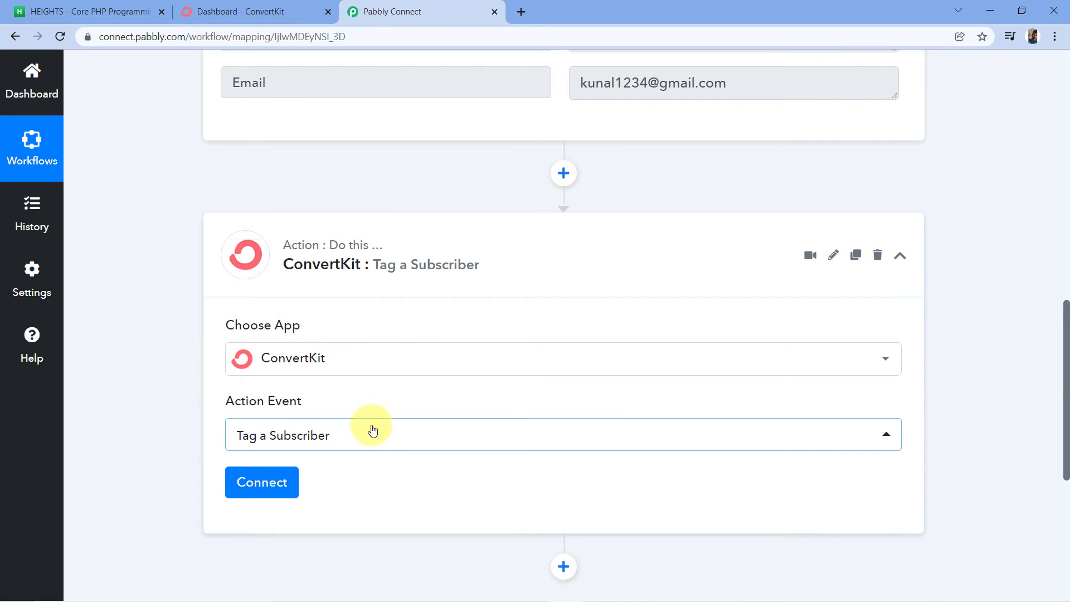
Step: Start adding a new ConvertKit connection for the Tag a Subscriber action
{"action": "left_click", "coordinate": [268, 494]}
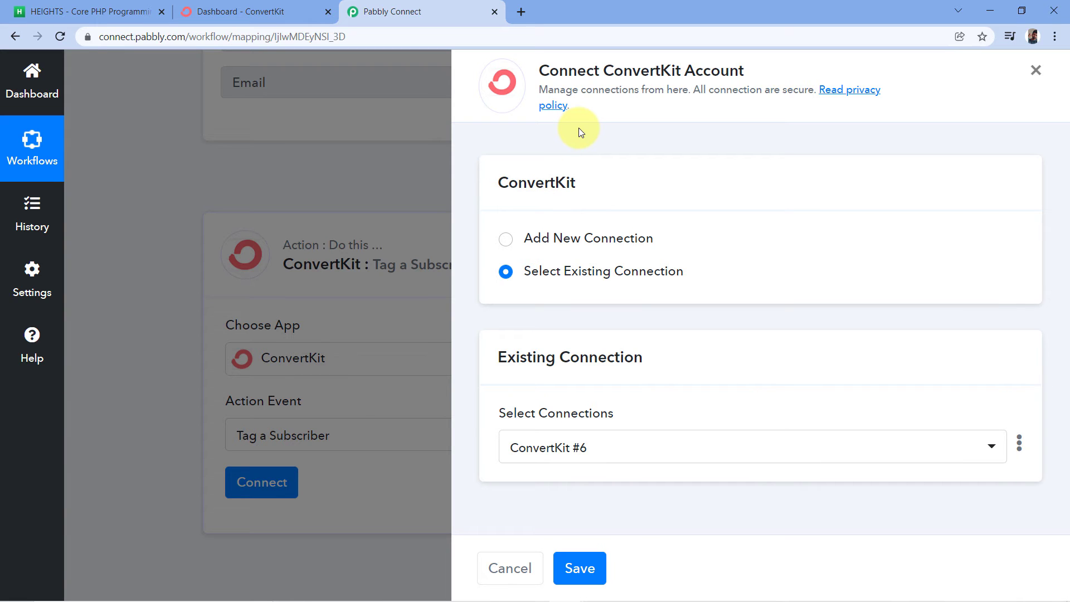
{"action": "left_click", "coordinate": [505, 241]}
{"action": "scroll", "coordinate": [506, 248], "scroll_direction": "down", "scroll_amount": 3}
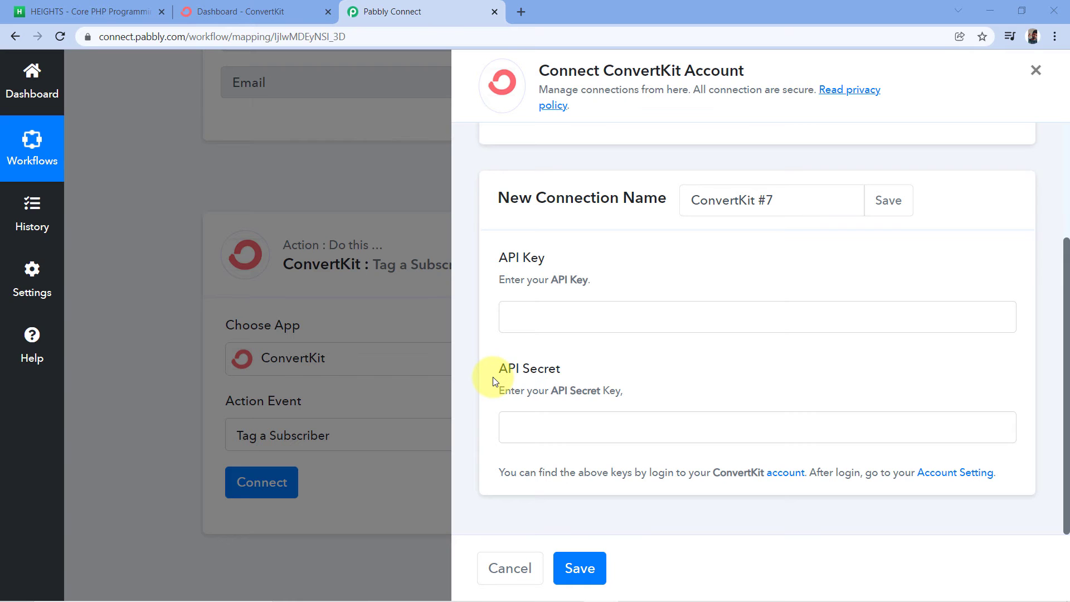
Step: Switch to ConvertKit and open the API section of the advanced account settings
{"action": "left_click", "coordinate": [262, 14]}
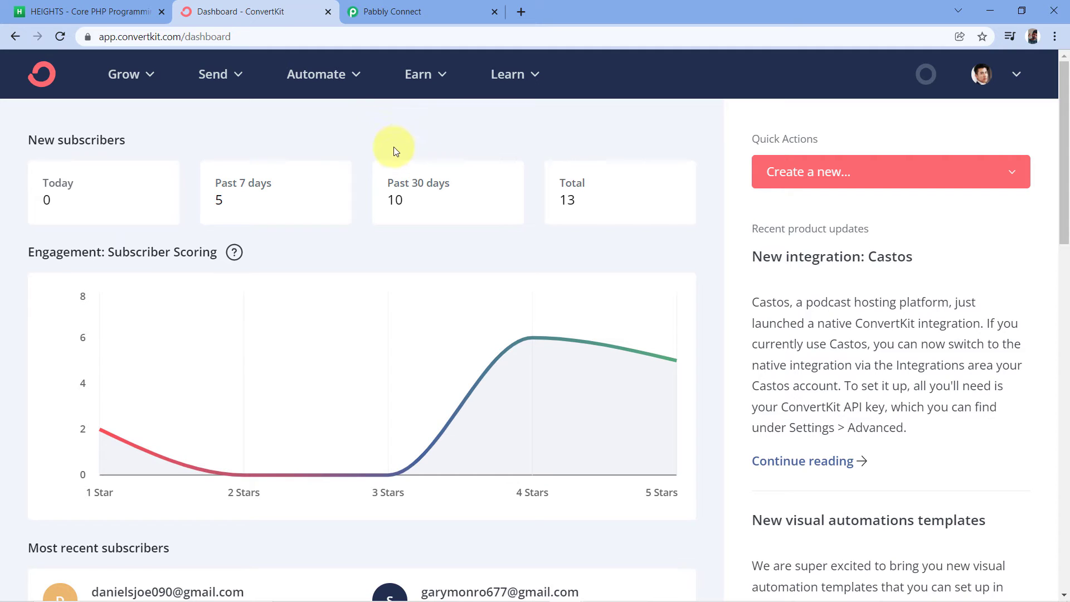
{"action": "left_click", "coordinate": [1017, 76]}
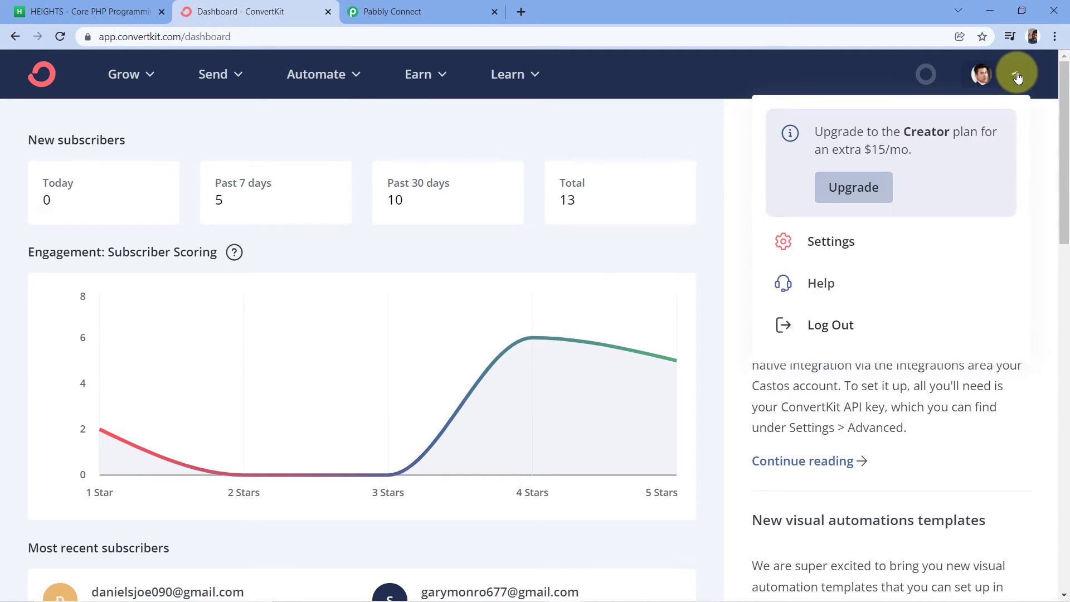
{"action": "left_click", "coordinate": [836, 242]}
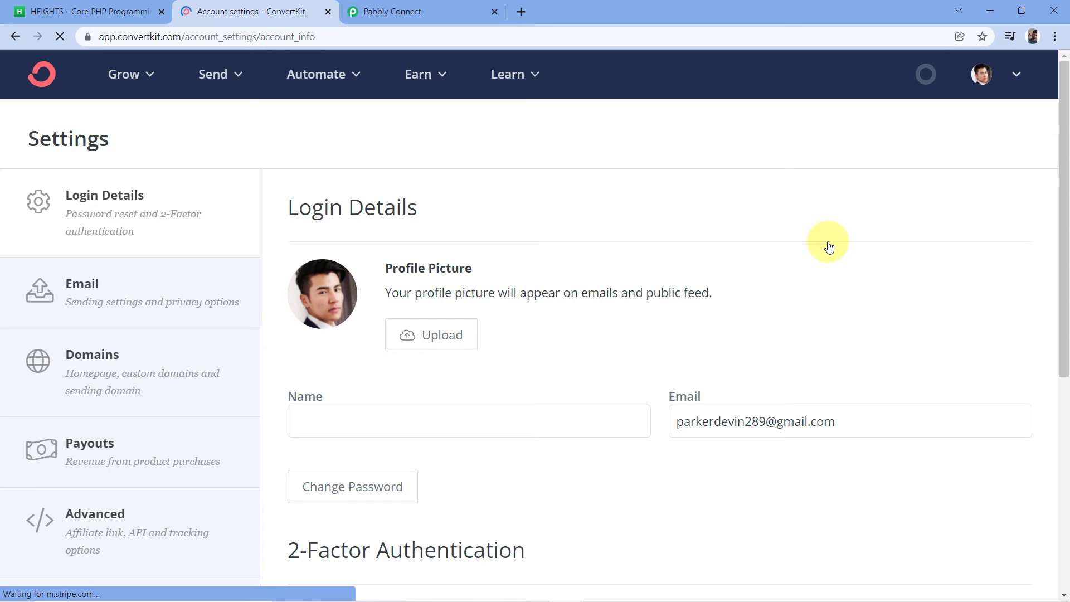
{"action": "scroll", "coordinate": [700, 306], "scroll_direction": "down", "scroll_amount": 6}
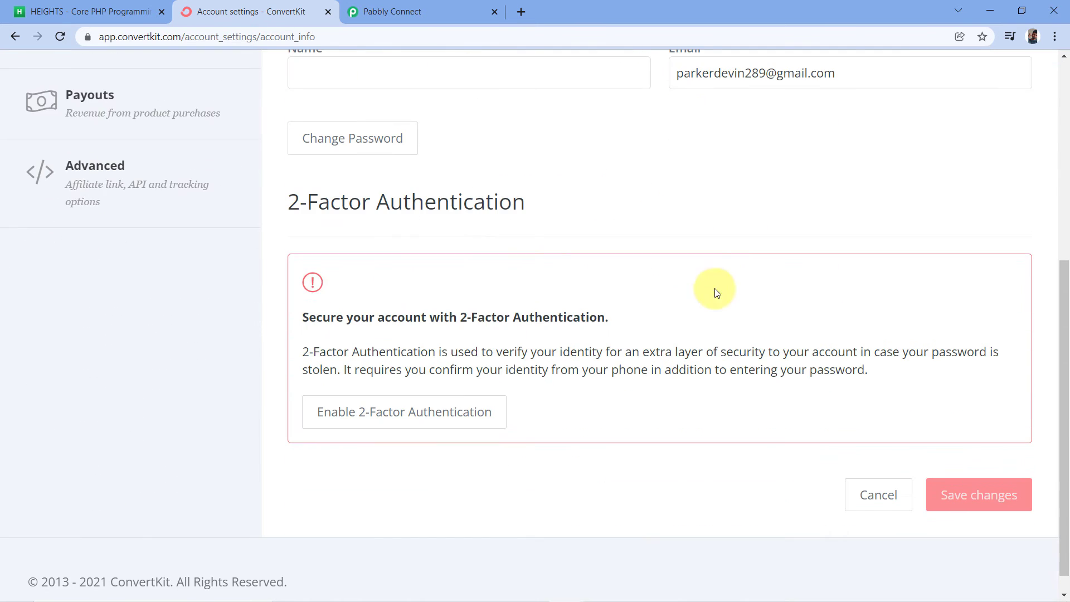
{"action": "scroll", "coordinate": [720, 240], "scroll_direction": "up", "scroll_amount": 3}
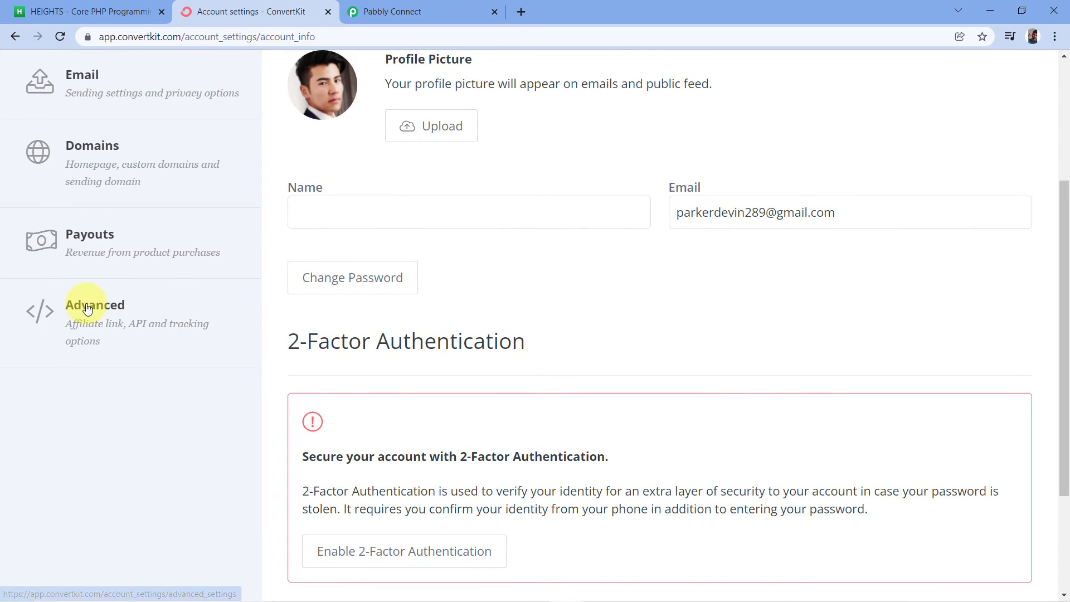
{"action": "left_click", "coordinate": [87, 308]}
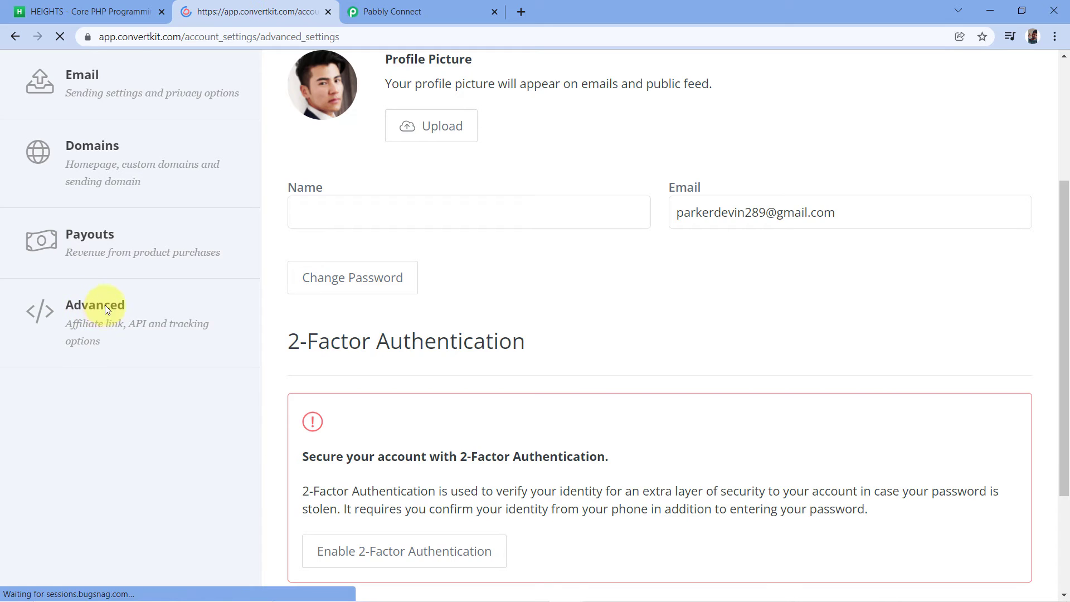
{"action": "scroll", "coordinate": [687, 262], "scroll_direction": "down", "scroll_amount": 1}
{"action": "scroll", "coordinate": [687, 262], "scroll_direction": "down", "scroll_amount": 5}
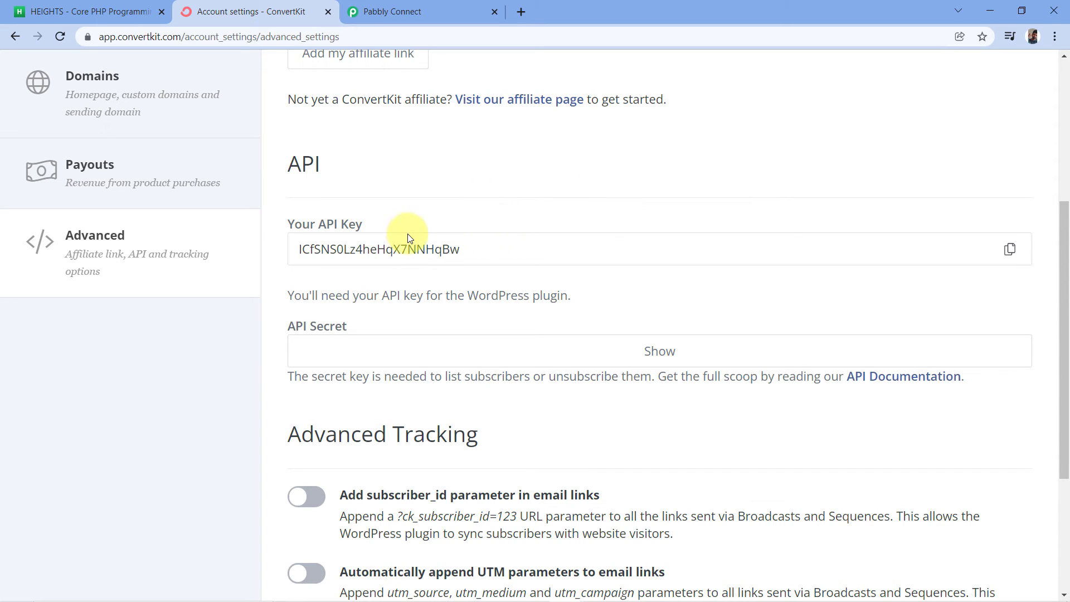
Step: Copy the ConvertKit API key and paste it into the new connection's API Key field in Pabbly Connect
{"action": "left_click", "coordinate": [1010, 249]}
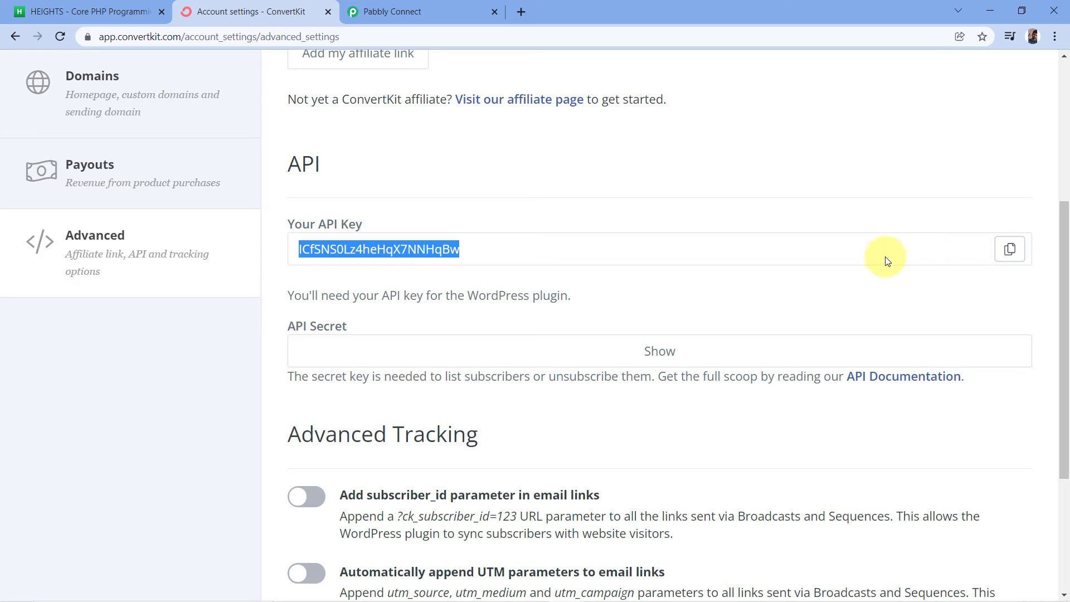
{"action": "left_click", "coordinate": [454, 5]}
{"action": "left_click", "coordinate": [537, 314]}
{"action": "right_click", "coordinate": [537, 316]}
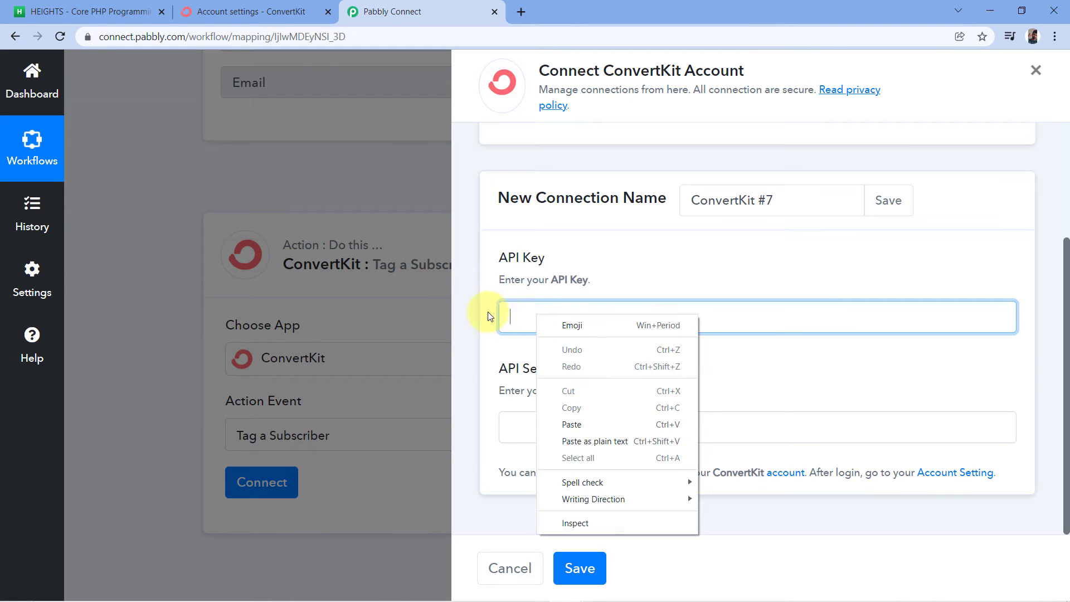
{"action": "left_click", "coordinate": [594, 424]}
Step: Reveal and copy the API secret in ConvertKit, paste it into Pabbly Connect's API Secret field, and save the connection
{"action": "left_click", "coordinate": [308, 5]}
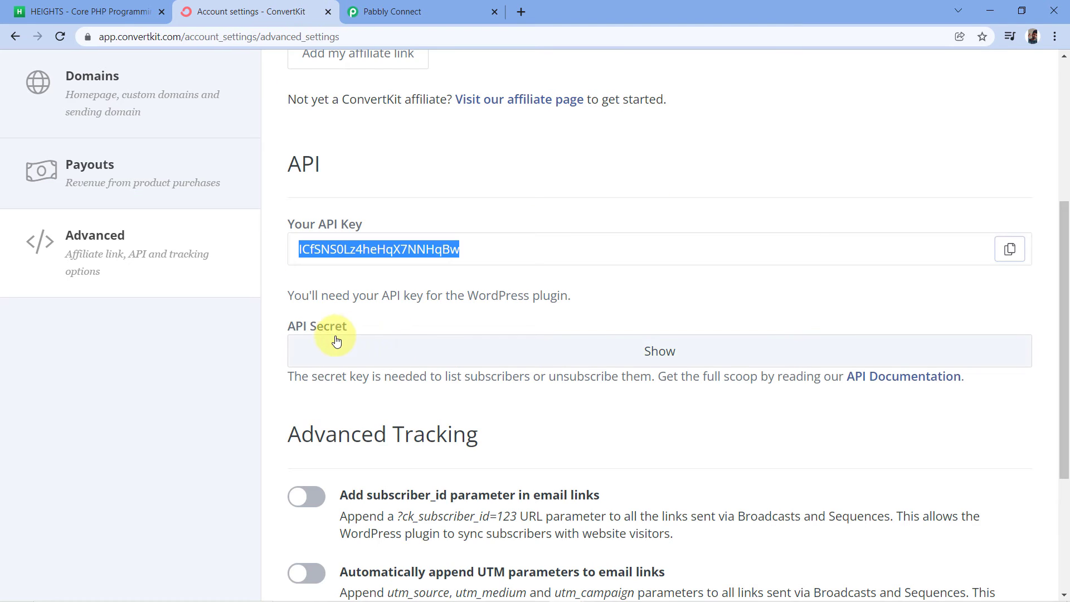
{"action": "left_click", "coordinate": [633, 352]}
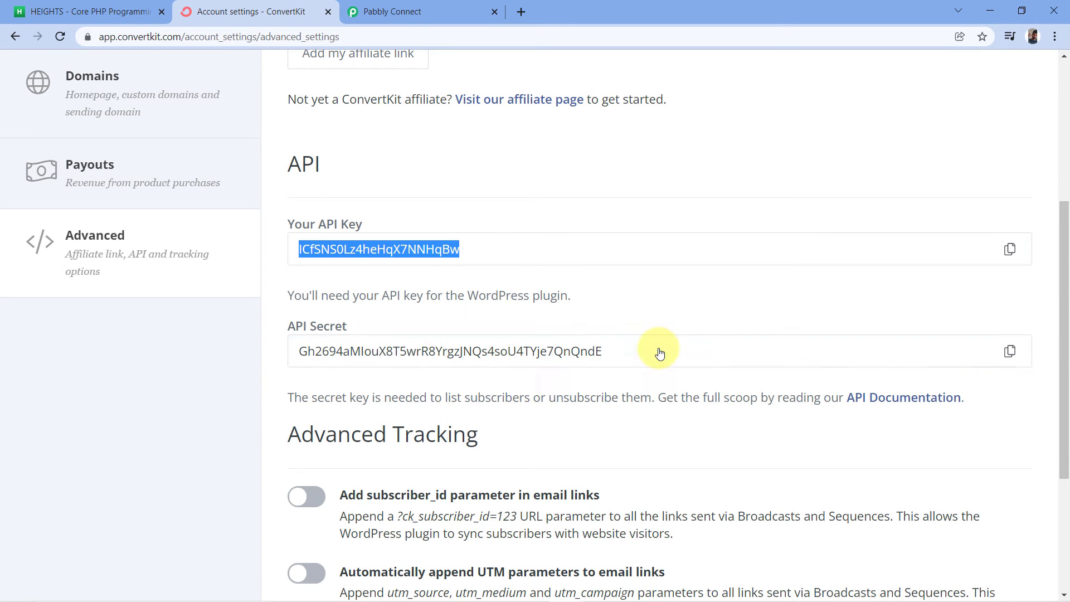
{"action": "left_click", "coordinate": [1011, 352]}
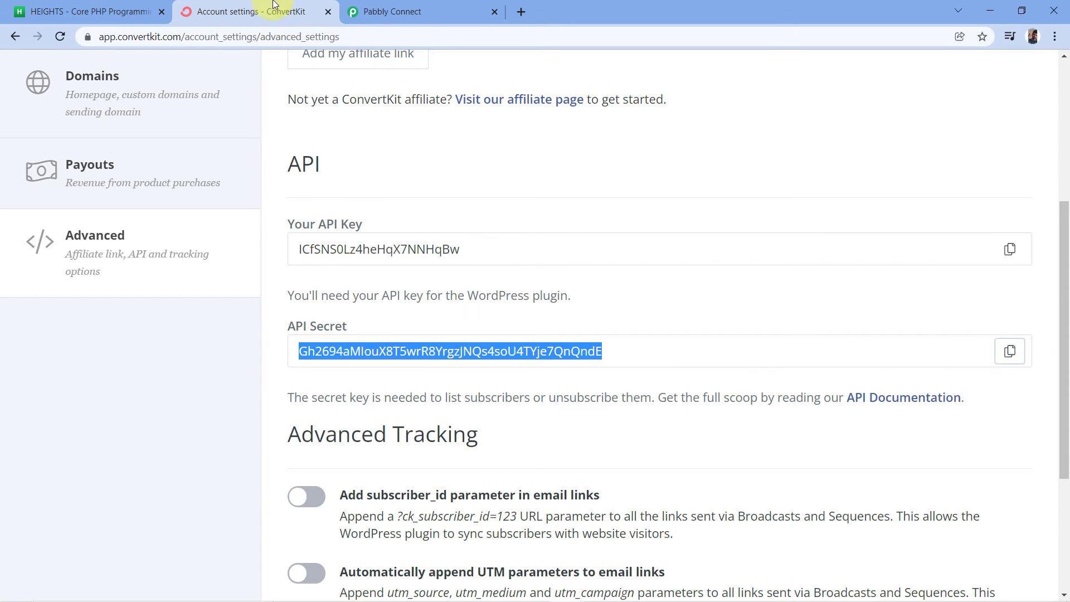
{"action": "left_click", "coordinate": [398, 8]}
{"action": "left_click", "coordinate": [535, 428]}
{"action": "right_click", "coordinate": [535, 429]}
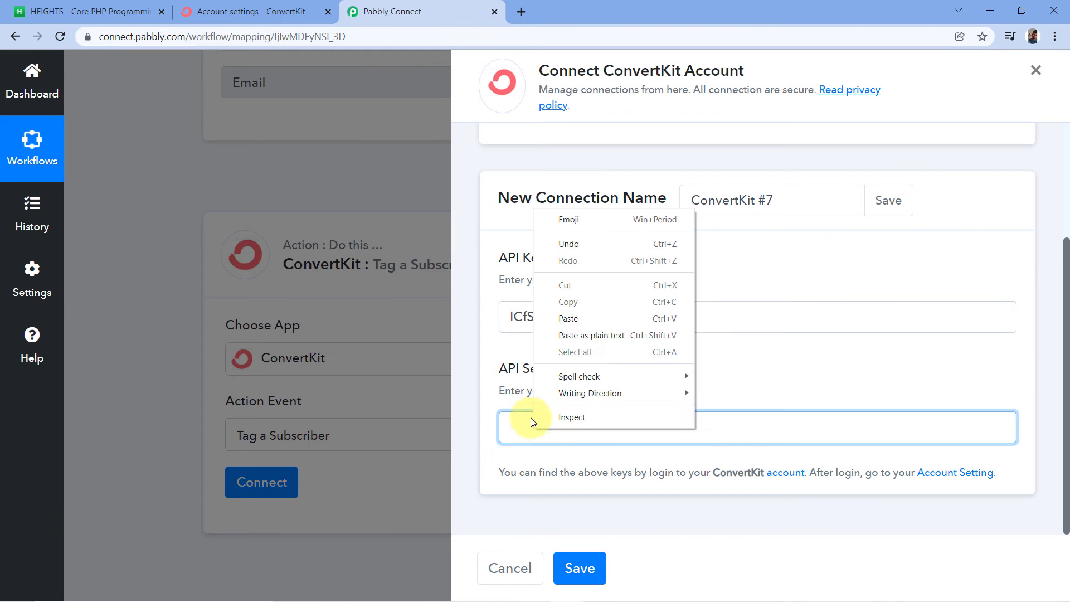
{"action": "left_click", "coordinate": [588, 316]}
{"action": "left_click", "coordinate": [629, 374]}
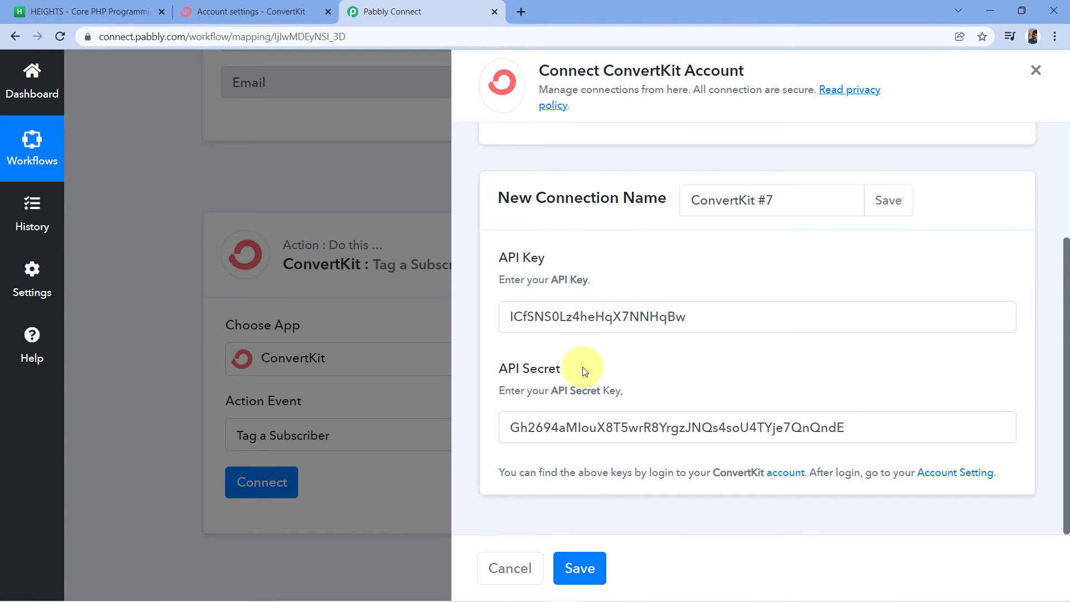
{"action": "left_click", "coordinate": [596, 574]}
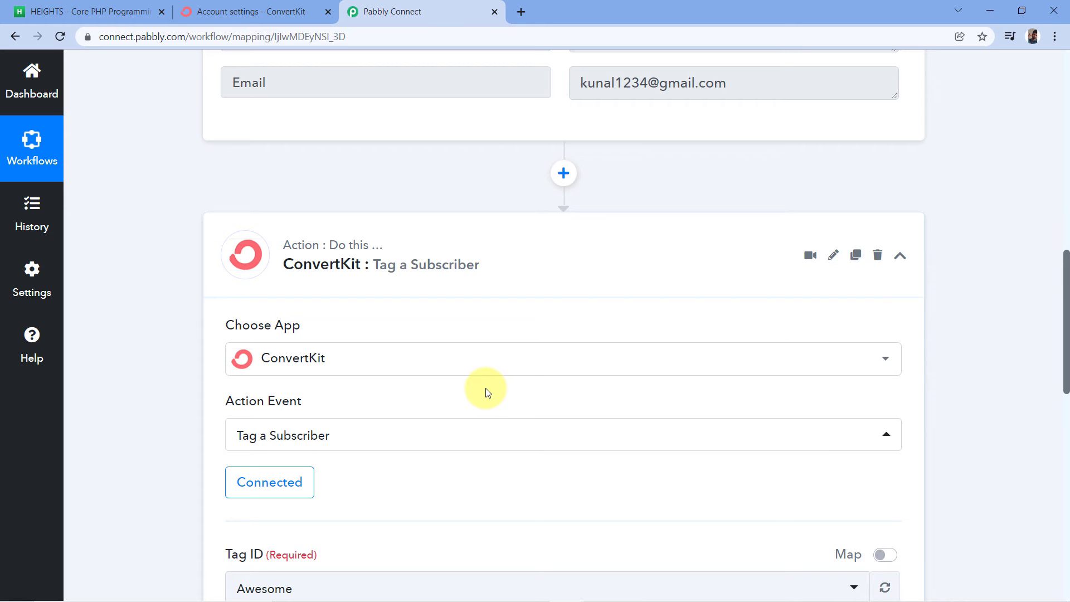
Step: Review the Tag a Subscriber action's fields and look through the tags available for Tag ID
{"action": "scroll", "coordinate": [185, 262], "scroll_direction": "down", "scroll_amount": 3}
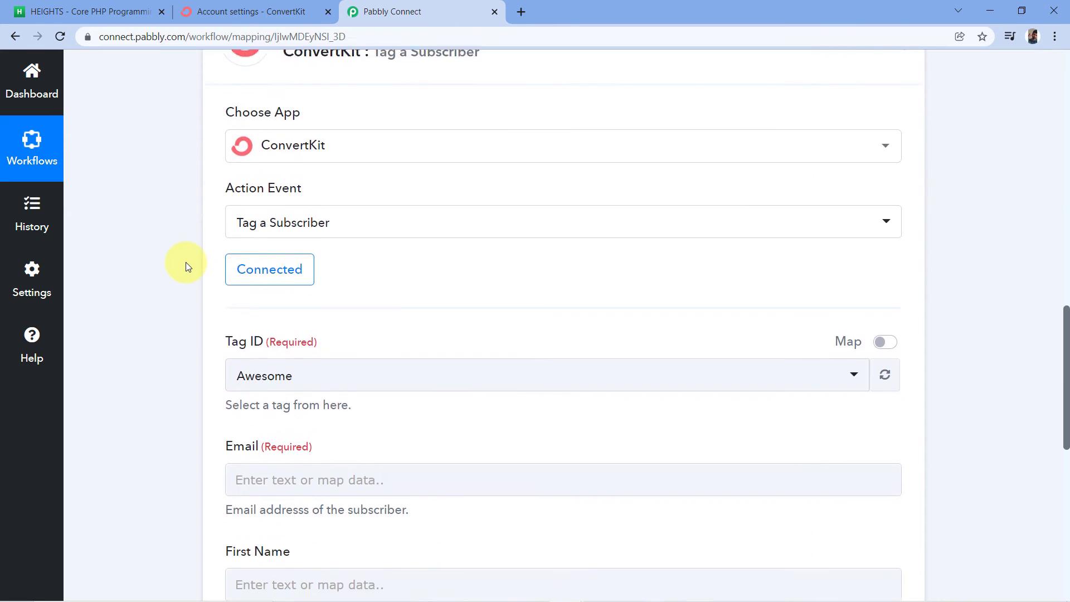
{"action": "scroll", "coordinate": [185, 262], "scroll_direction": "down", "scroll_amount": 2}
{"action": "scroll", "coordinate": [186, 262], "scroll_direction": "down", "scroll_amount": 1}
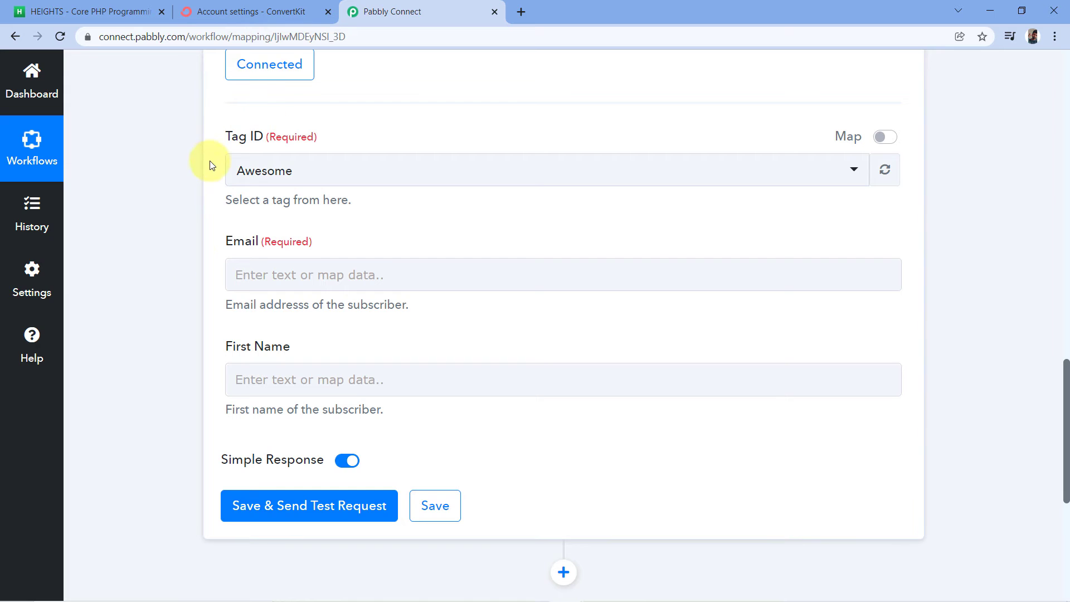
{"action": "scroll", "coordinate": [351, 144], "scroll_direction": "up", "scroll_amount": 2}
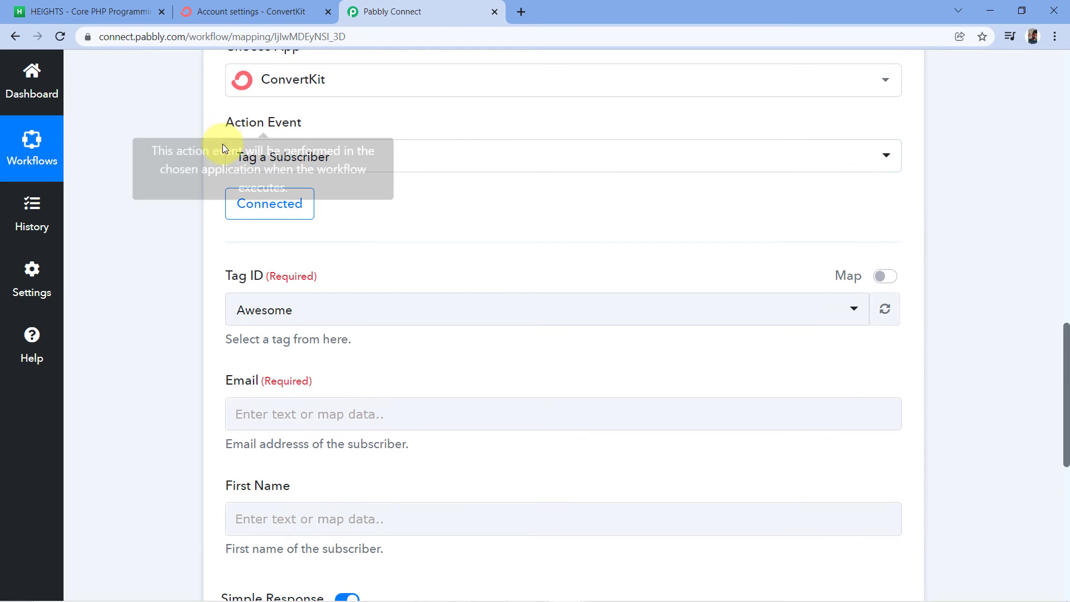
{"action": "scroll", "coordinate": [326, 184], "scroll_direction": "down", "scroll_amount": 1}
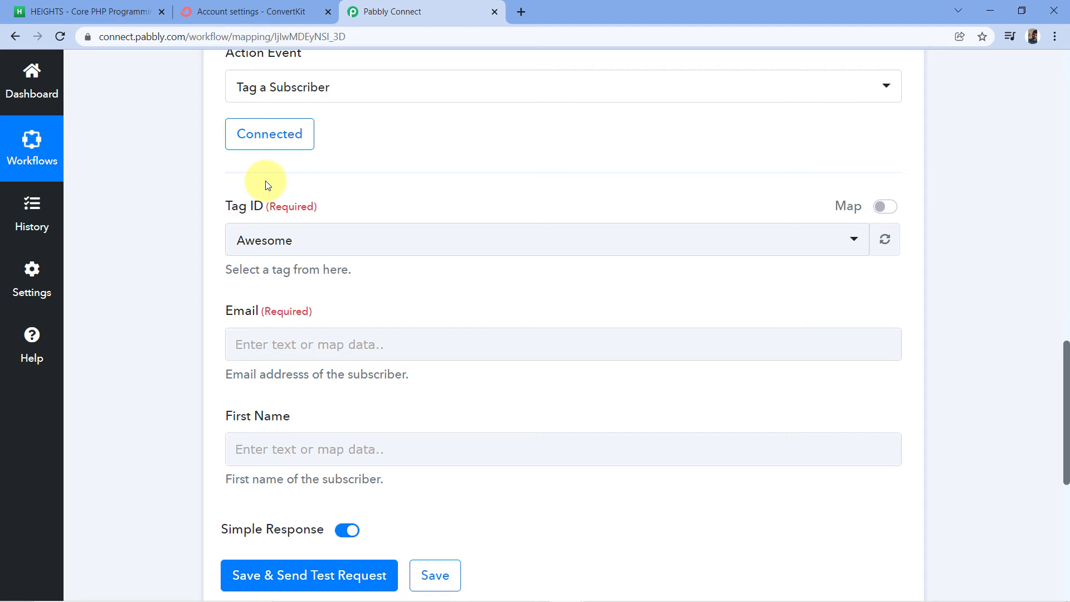
{"action": "scroll", "coordinate": [266, 185], "scroll_direction": "down", "scroll_amount": 1}
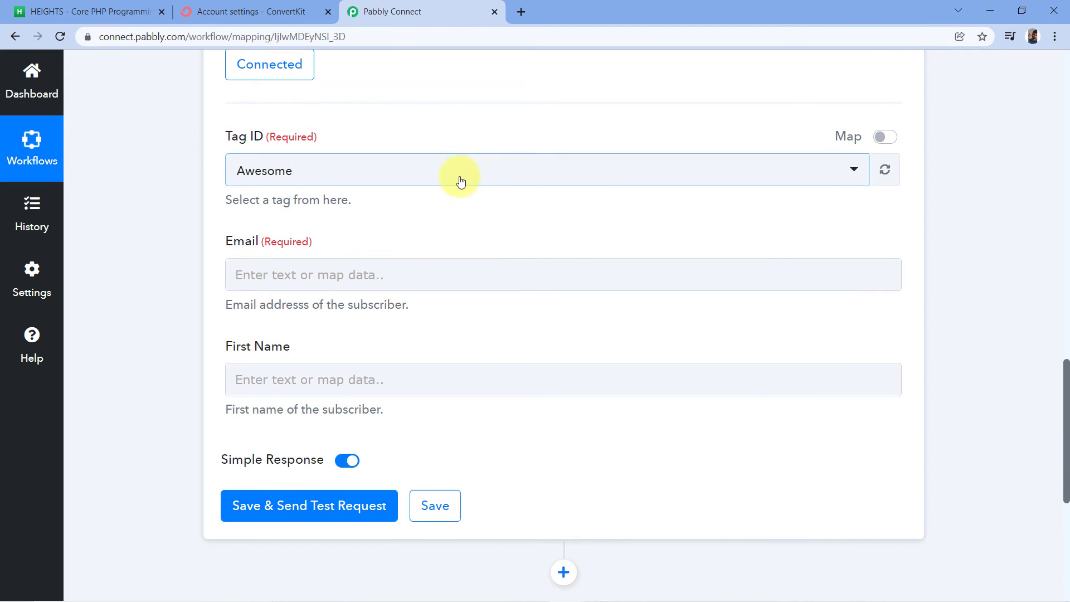
{"action": "left_click", "coordinate": [371, 164]}
{"action": "scroll", "coordinate": [349, 243], "scroll_direction": "down", "scroll_amount": 1}
{"action": "scroll", "coordinate": [348, 243], "scroll_direction": "down", "scroll_amount": 2}
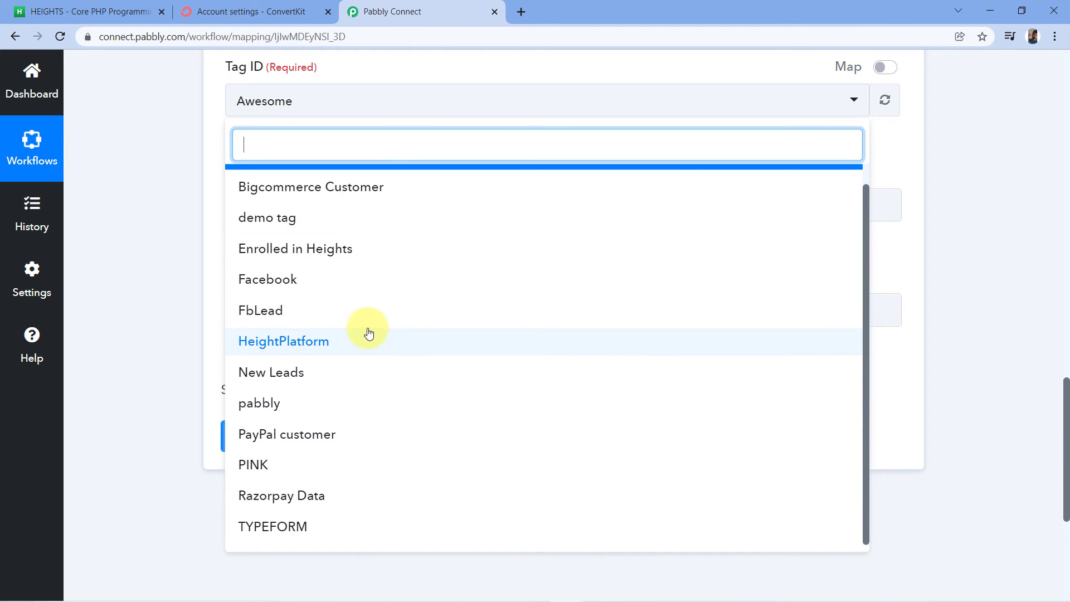
{"action": "scroll", "coordinate": [368, 333], "scroll_direction": "up", "scroll_amount": 1}
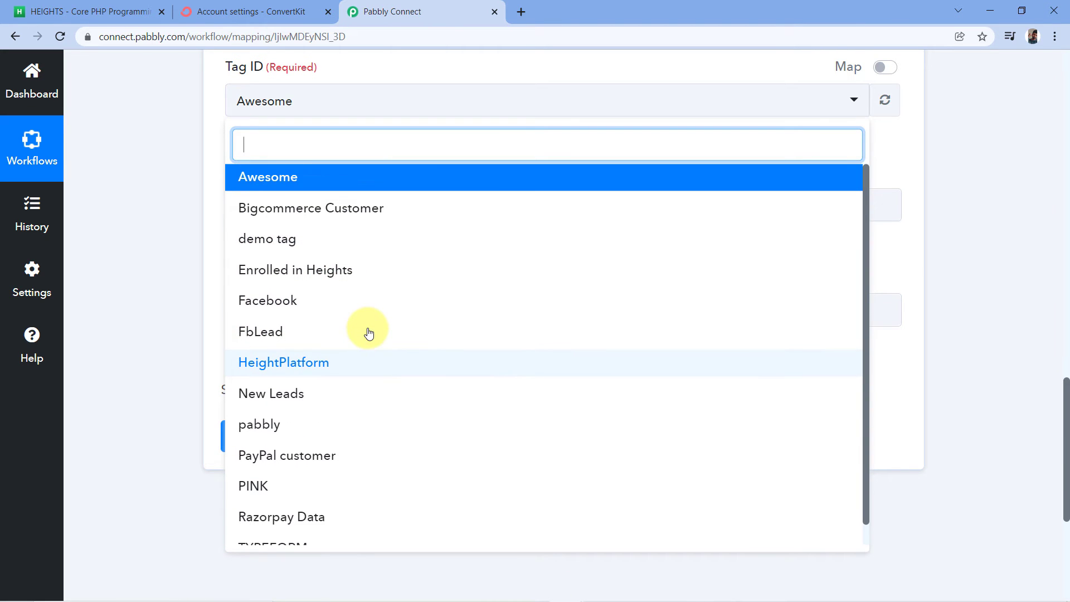
Step: Switch to ConvertKit and examine the tags listed on the Subscribers page
{"action": "left_click", "coordinate": [232, 9]}
{"action": "scroll", "coordinate": [347, 167], "scroll_direction": "up", "scroll_amount": 6}
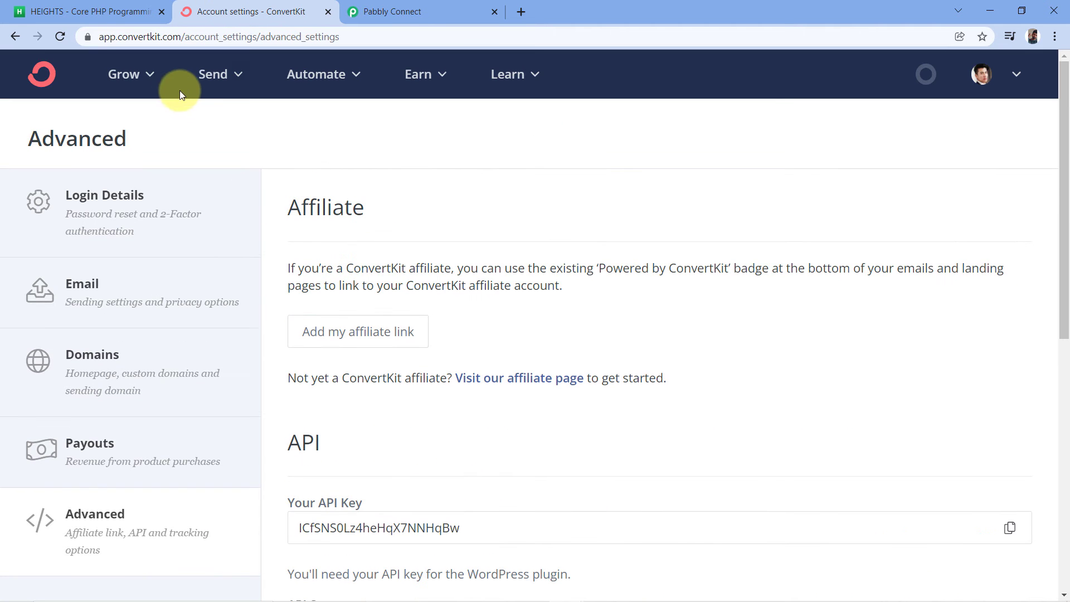
{"action": "left_click", "coordinate": [126, 92]}
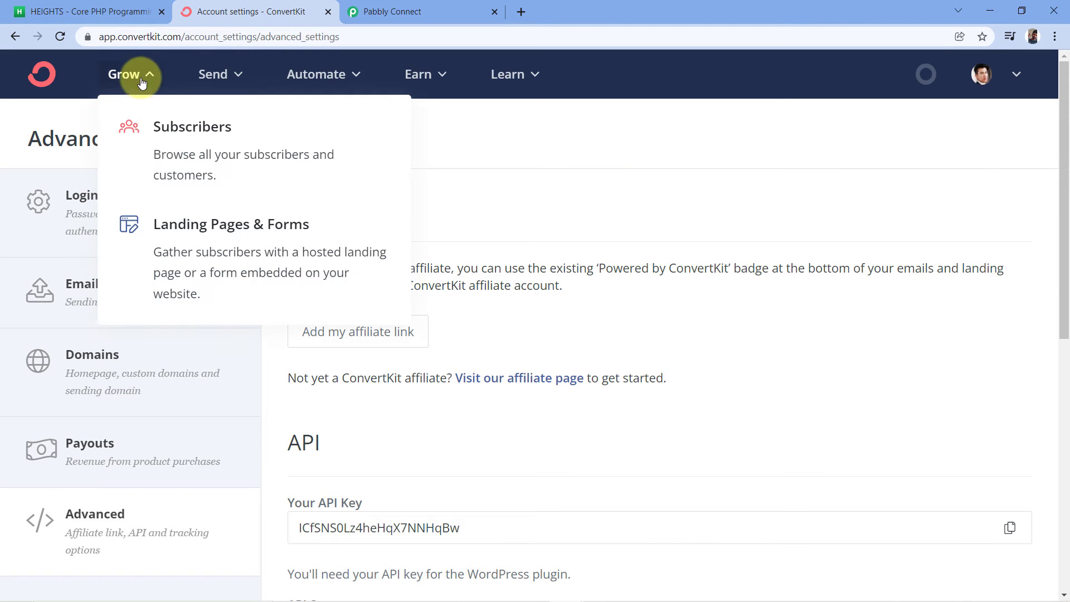
{"action": "left_click", "coordinate": [148, 136]}
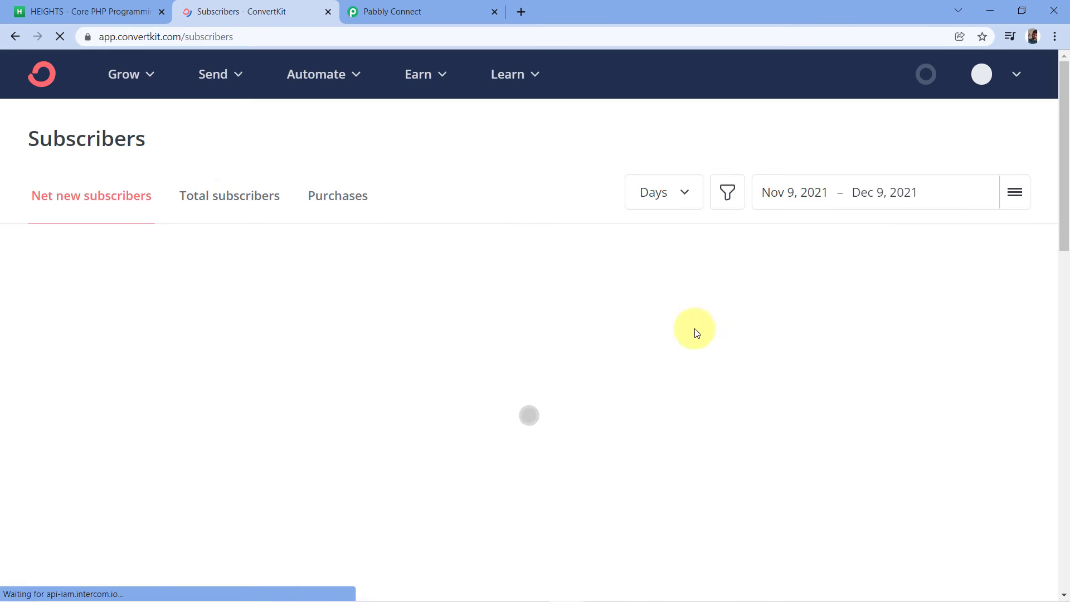
{"action": "scroll", "coordinate": [769, 193], "scroll_direction": "down", "scroll_amount": 15}
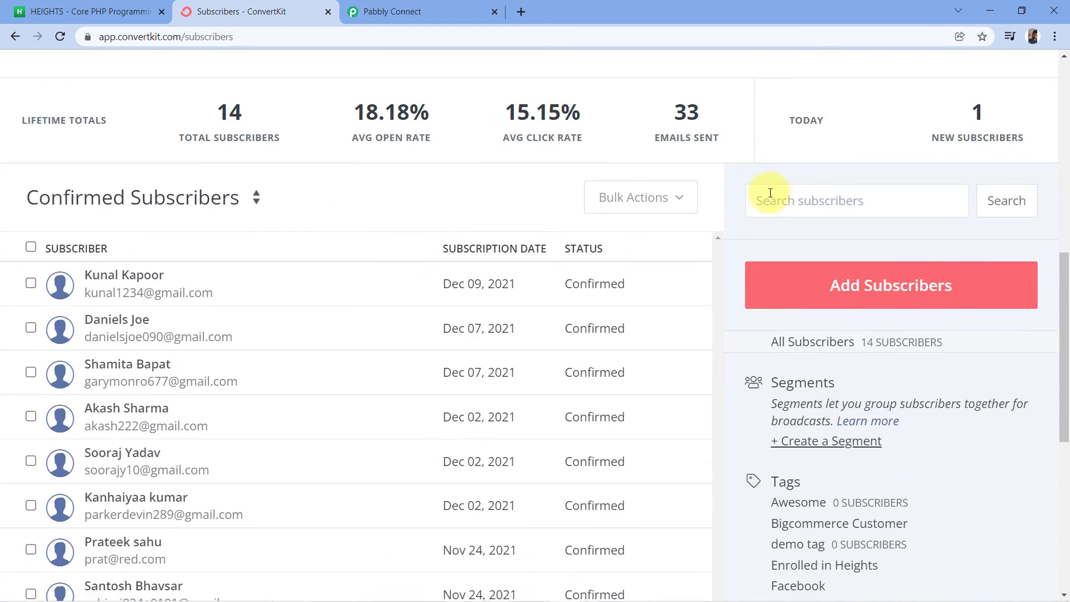
{"action": "scroll", "coordinate": [769, 192], "scroll_direction": "down", "scroll_amount": 2}
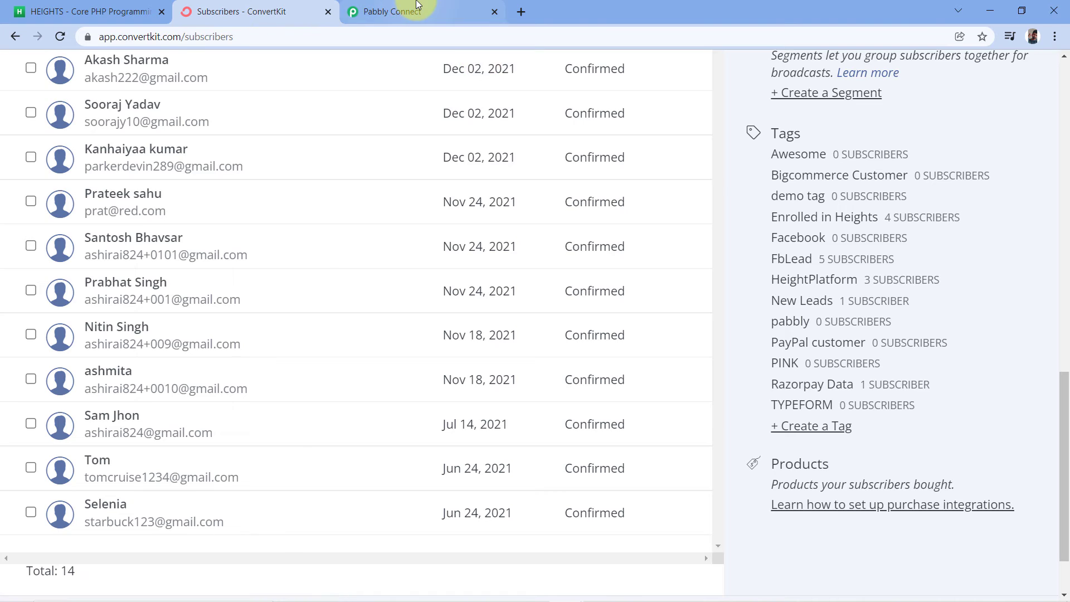
Step: Back in Pabbly Connect, set the action's Tag ID to Enrolled in Heights
{"action": "left_click", "coordinate": [393, 10]}
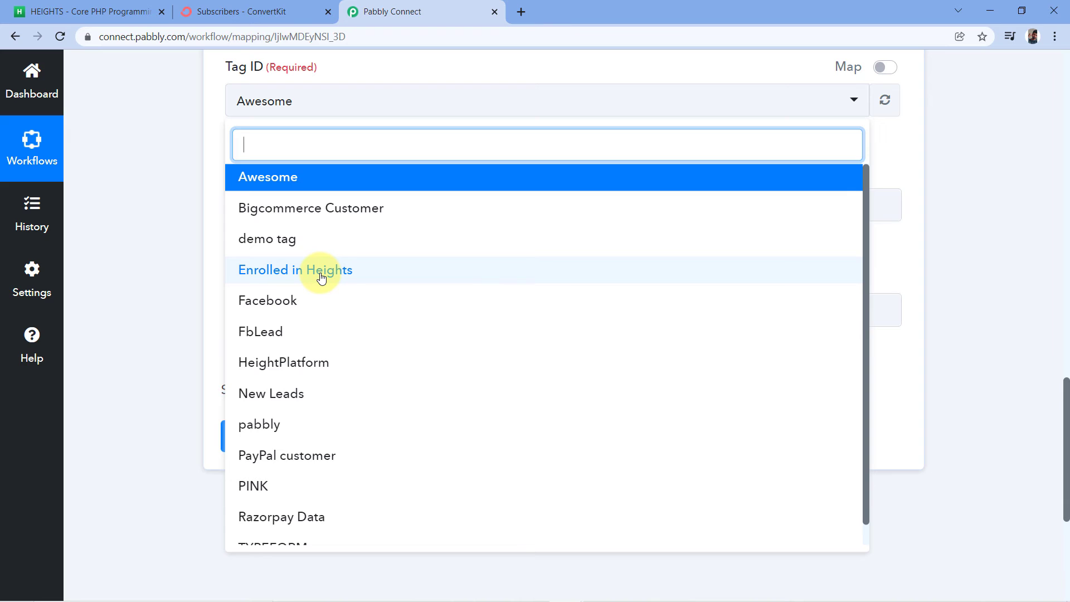
{"action": "left_click", "coordinate": [291, 272]}
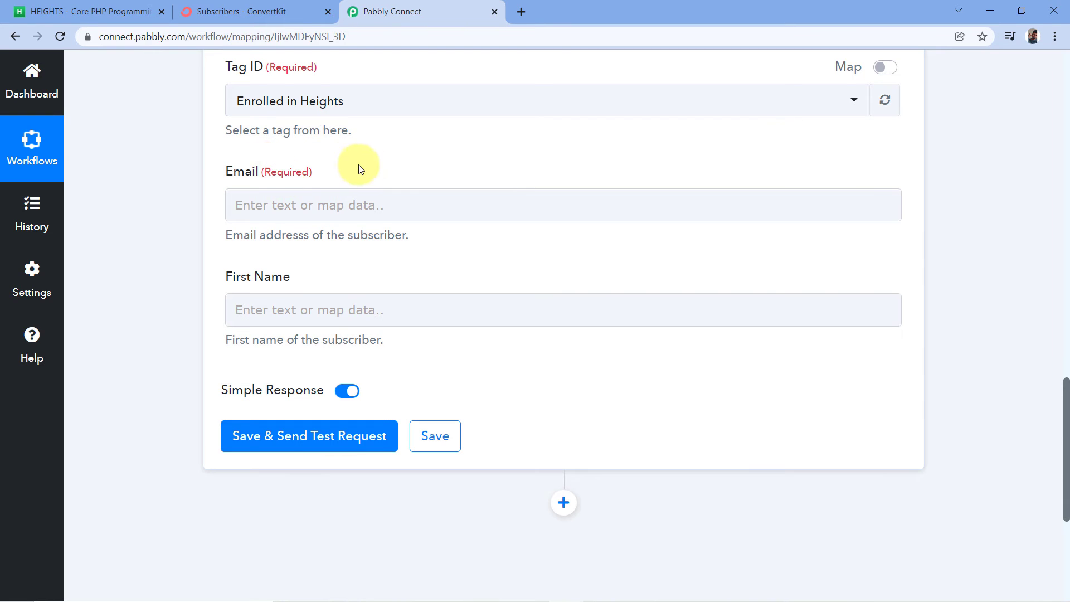
Step: Examine the student's name and email in the New Student trigger's response as the data to map
{"action": "scroll", "coordinate": [334, 174], "scroll_direction": "up", "scroll_amount": 12}
{"action": "scroll", "coordinate": [456, 169], "scroll_direction": "up", "scroll_amount": 3}
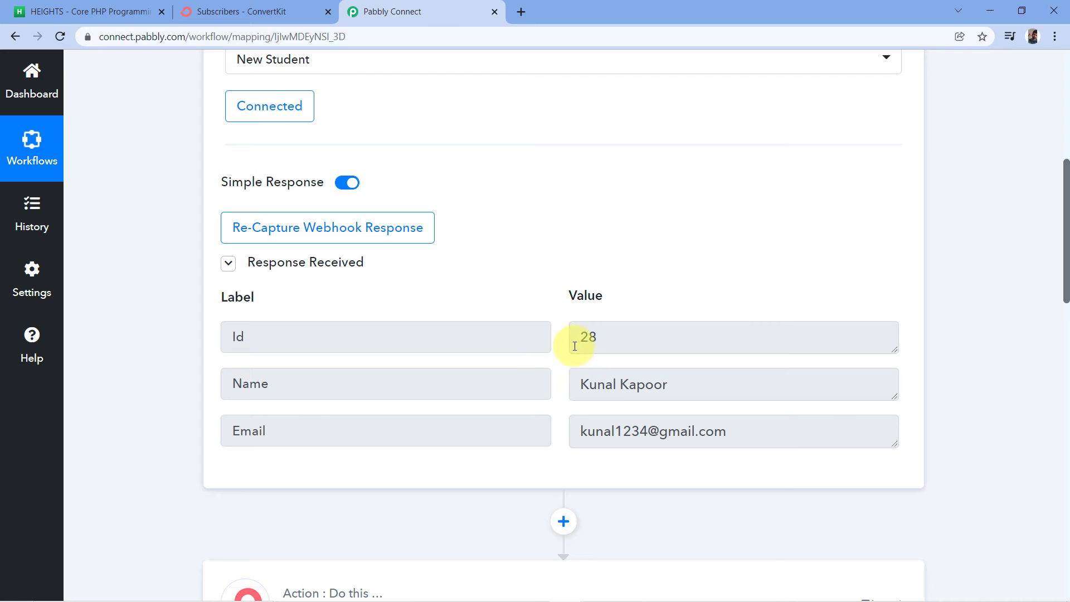
{"action": "left_click_drag", "start_coordinate": [571, 385], "coordinate": [574, 430]}
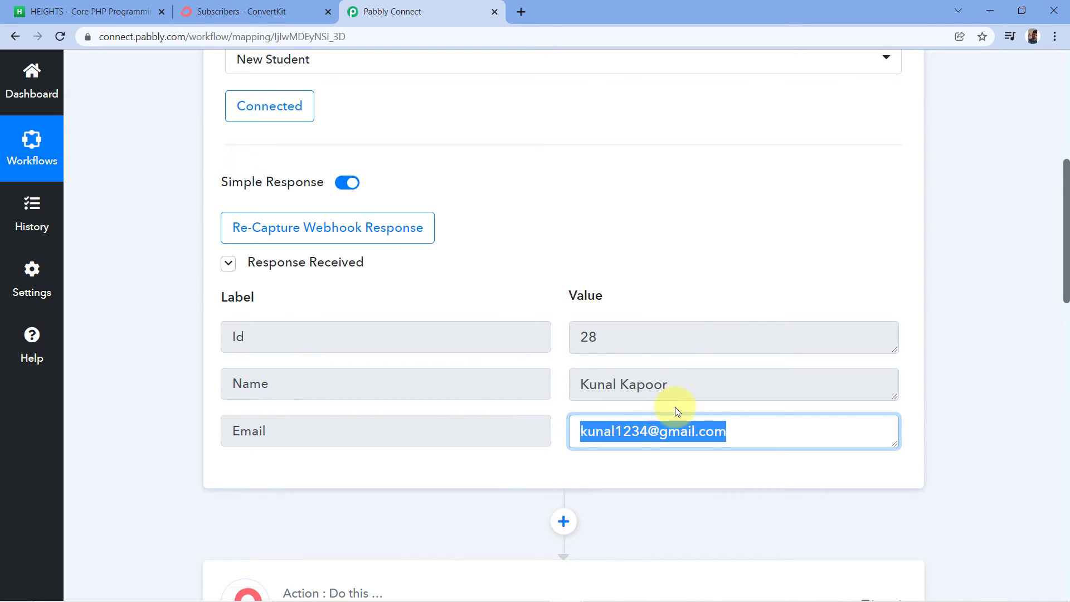
{"action": "left_click", "coordinate": [566, 407]}
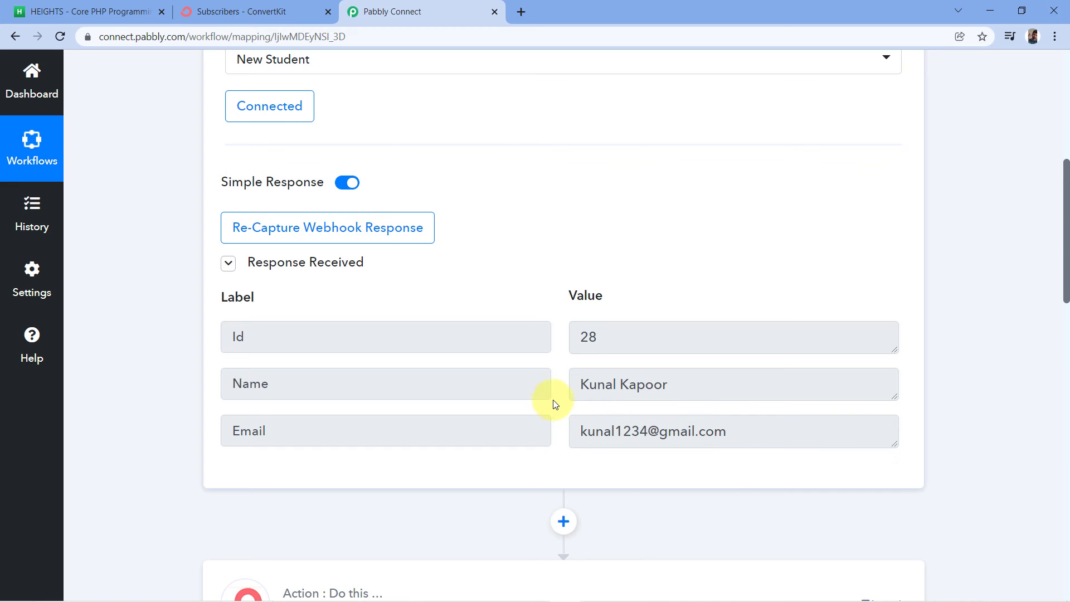
Step: Map the ConvertKit action's Email field to the Email value from the Heights Platform New Student trigger
{"action": "scroll", "coordinate": [555, 399], "scroll_direction": "down", "scroll_amount": 4}
{"action": "scroll", "coordinate": [556, 400], "scroll_direction": "down", "scroll_amount": 10}
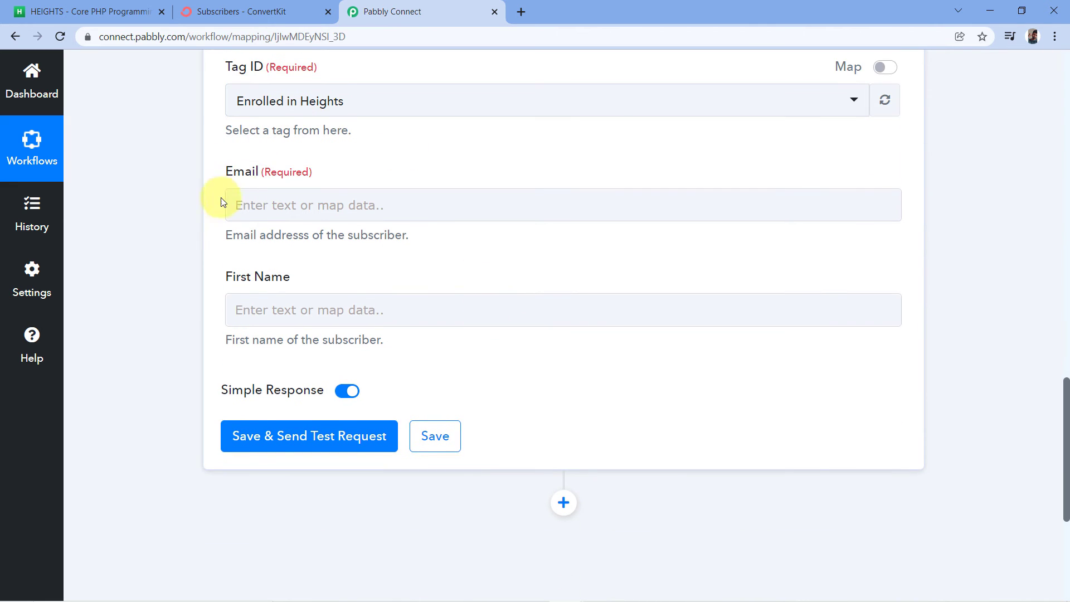
{"action": "scroll", "coordinate": [380, 179], "scroll_direction": "up", "scroll_amount": 1}
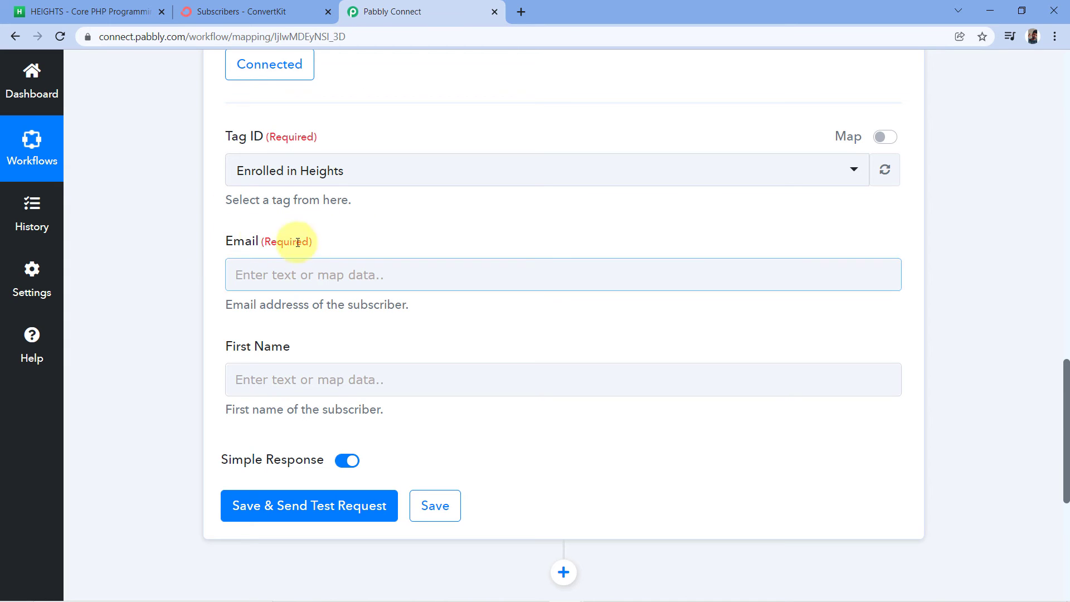
{"action": "left_click", "coordinate": [228, 271]}
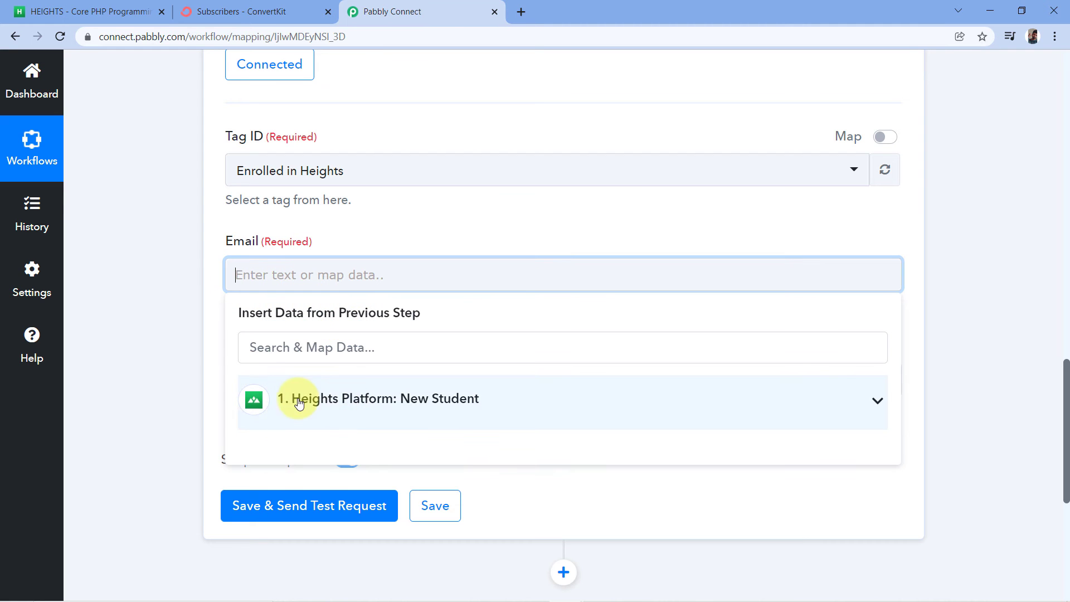
{"action": "left_click", "coordinate": [346, 399]}
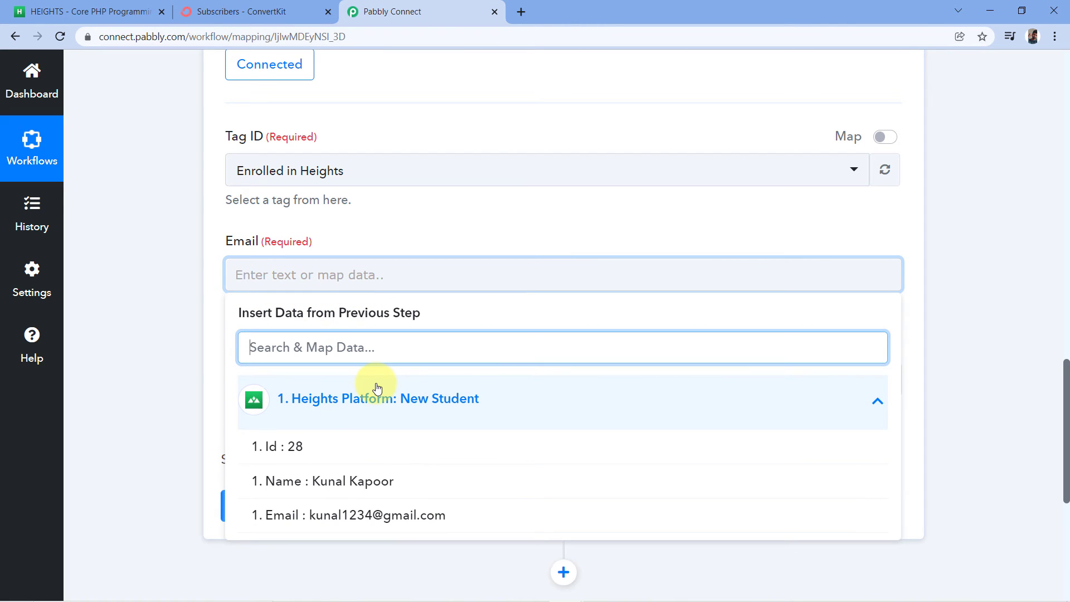
{"action": "scroll", "coordinate": [376, 387], "scroll_direction": "down", "scroll_amount": 1}
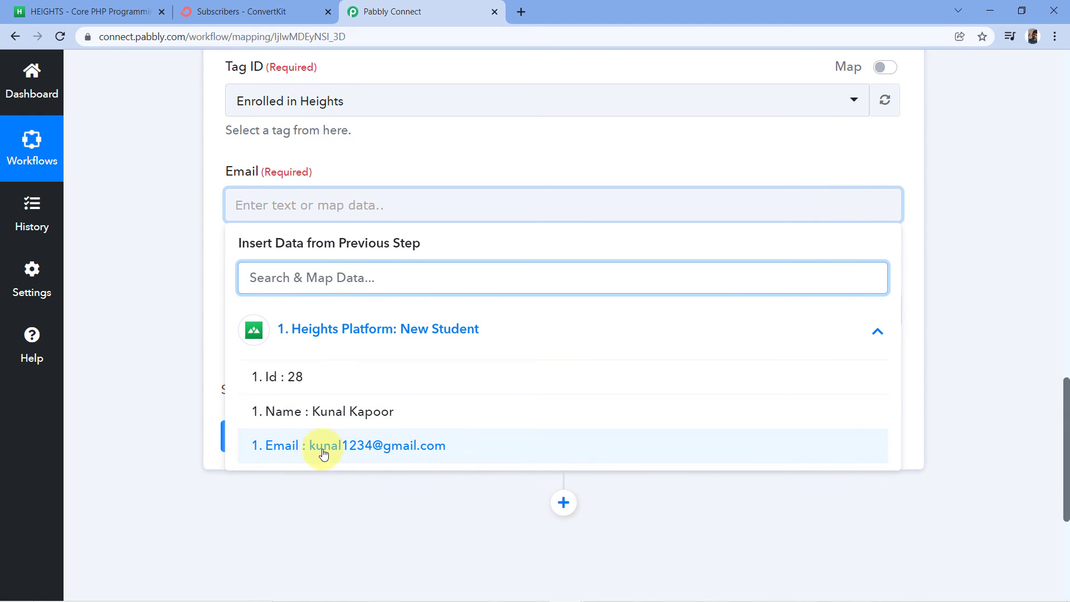
{"action": "left_click", "coordinate": [289, 451]}
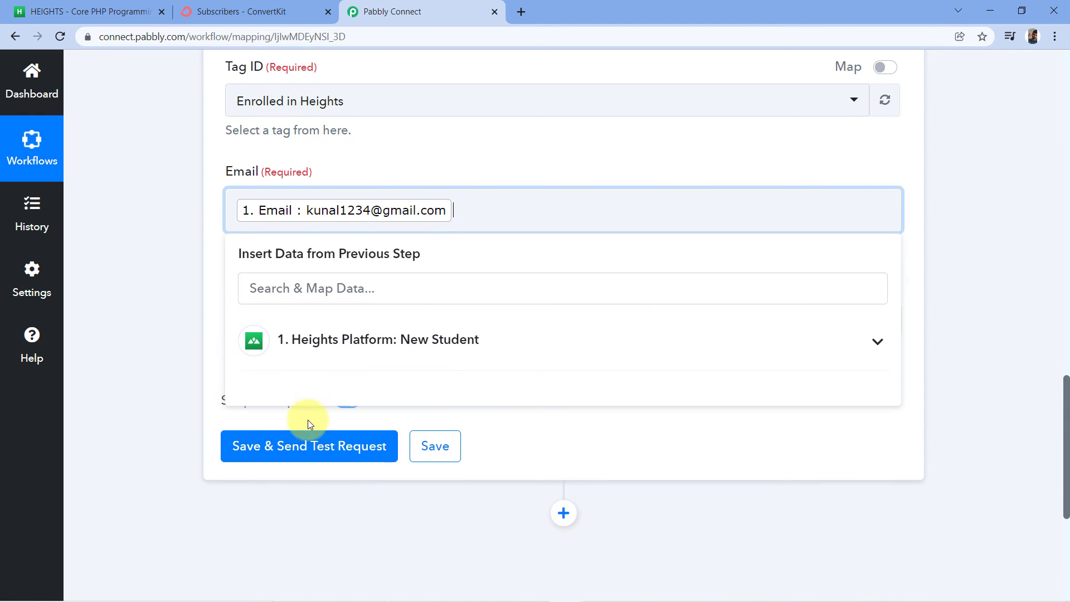
{"action": "left_click", "coordinate": [210, 242]}
Step: Check the student's name in the trigger response and map the ConvertKit action's First Name field to the trigger's Name value
{"action": "scroll", "coordinate": [184, 239], "scroll_direction": "down", "scroll_amount": 1}
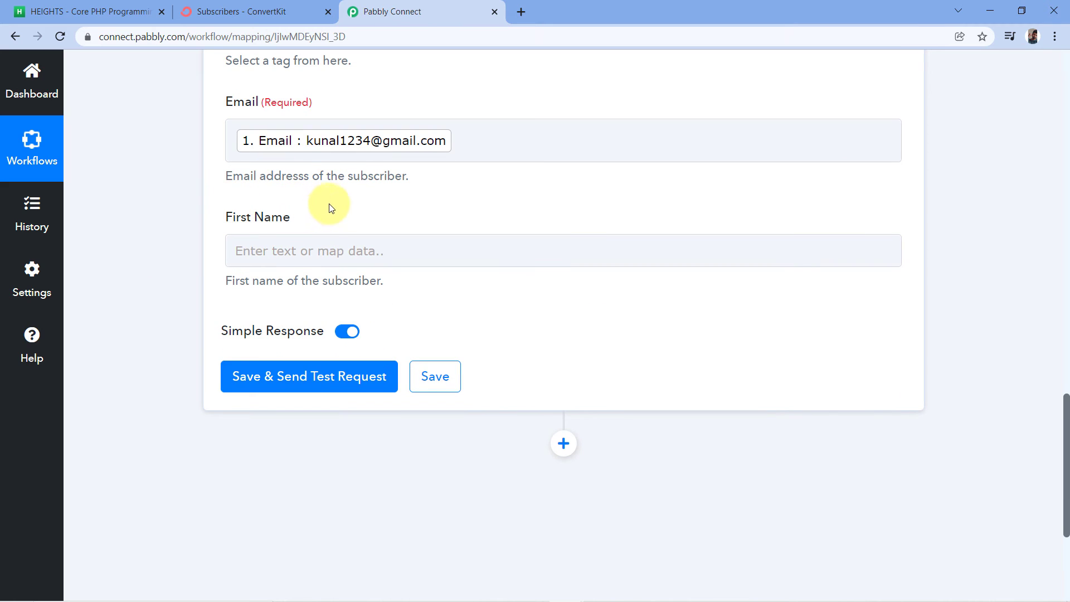
{"action": "scroll", "coordinate": [532, 215], "scroll_direction": "up", "scroll_amount": 3}
{"action": "scroll", "coordinate": [532, 216], "scroll_direction": "up", "scroll_amount": 8}
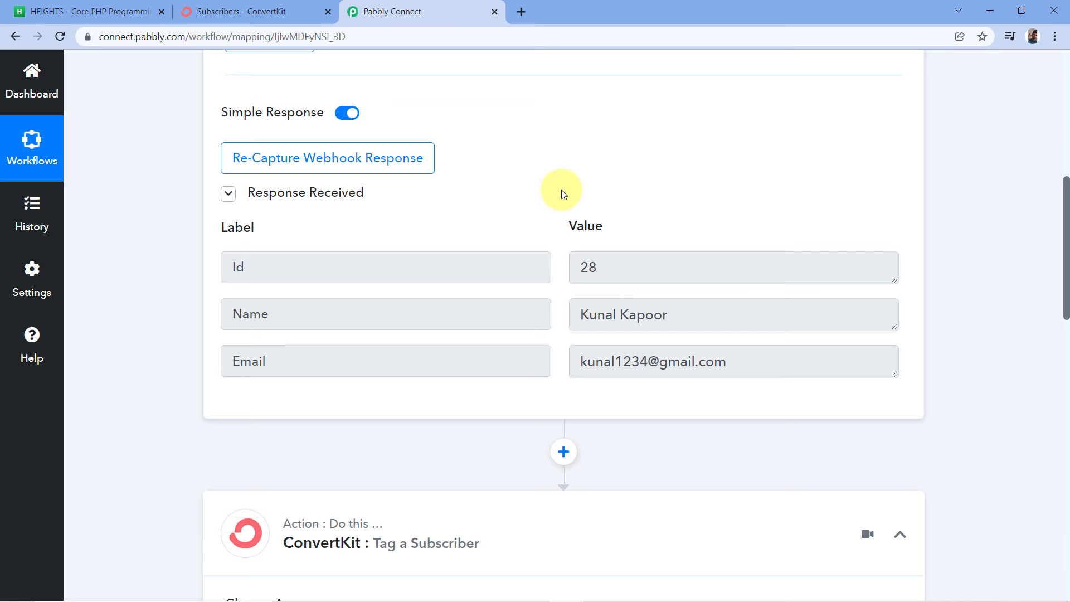
{"action": "left_click_drag", "start_coordinate": [578, 313], "coordinate": [685, 318]}
{"action": "left_click", "coordinate": [608, 305]}
{"action": "left_click", "coordinate": [552, 300]}
{"action": "scroll", "coordinate": [535, 291], "scroll_direction": "down", "scroll_amount": 10}
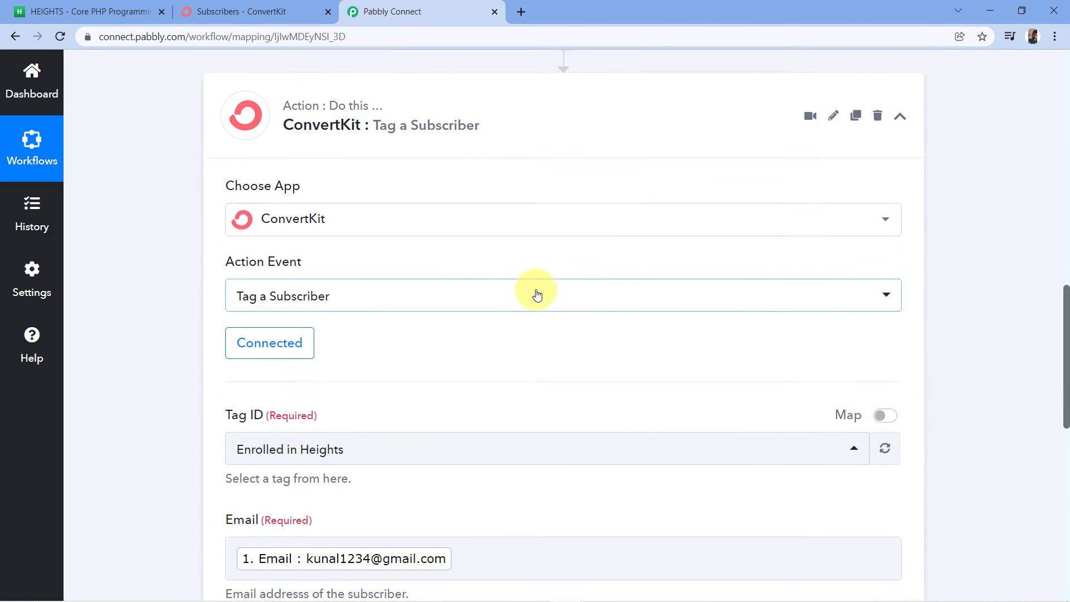
{"action": "scroll", "coordinate": [521, 288], "scroll_direction": "down", "scroll_amount": 2}
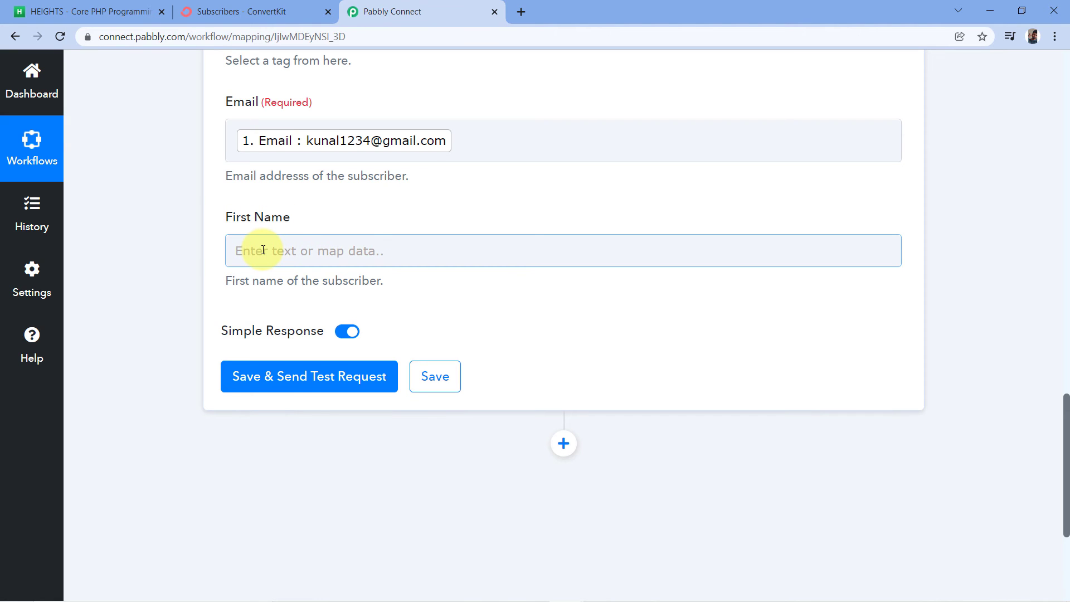
{"action": "left_click", "coordinate": [263, 251]}
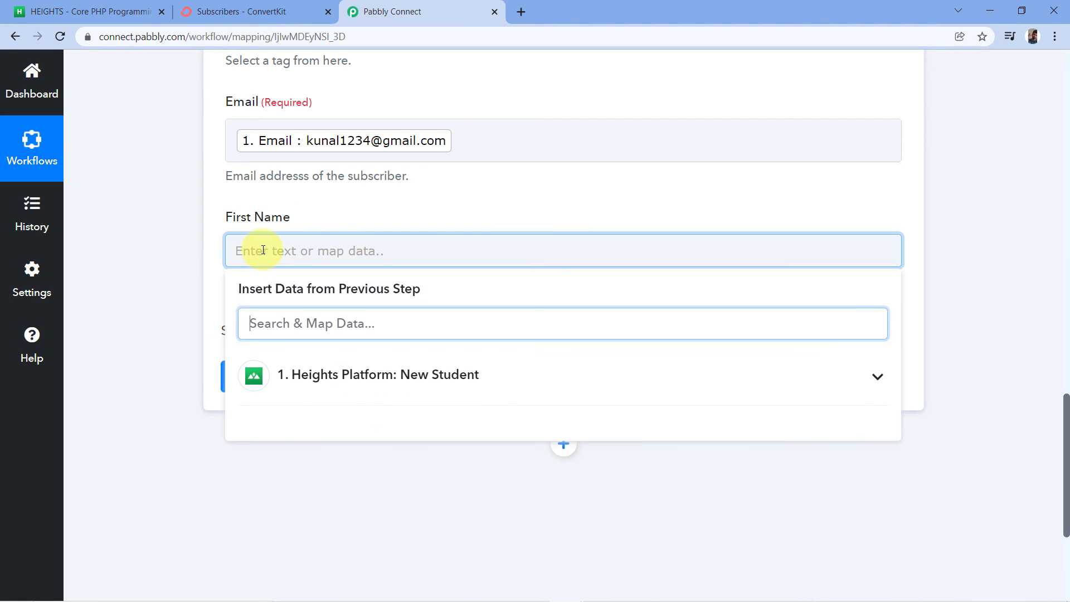
{"action": "left_click", "coordinate": [376, 377]}
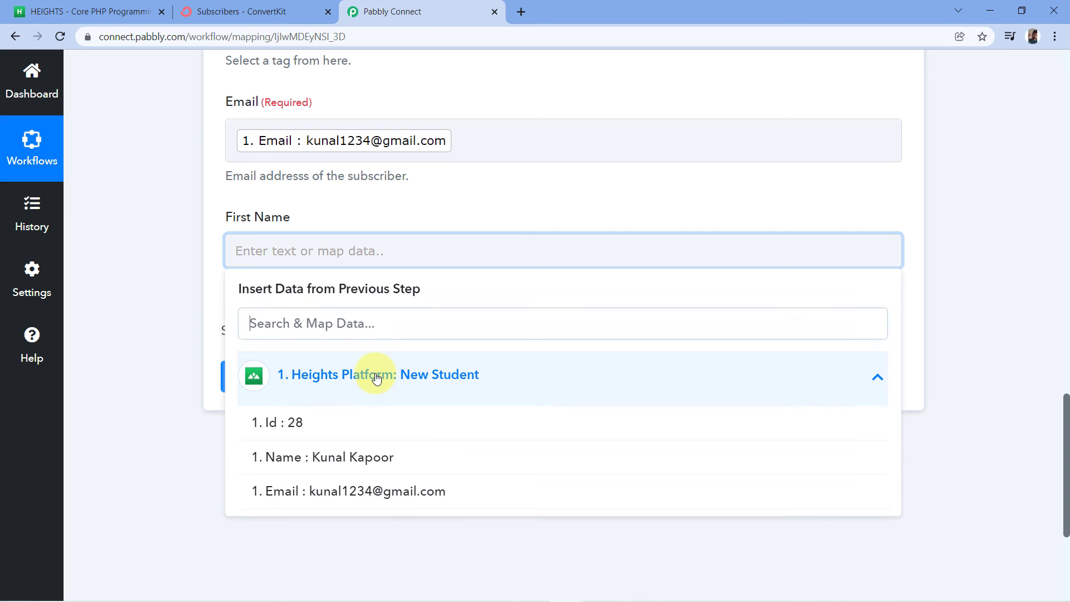
{"action": "left_click", "coordinate": [314, 462]}
{"action": "left_click", "coordinate": [376, 203]}
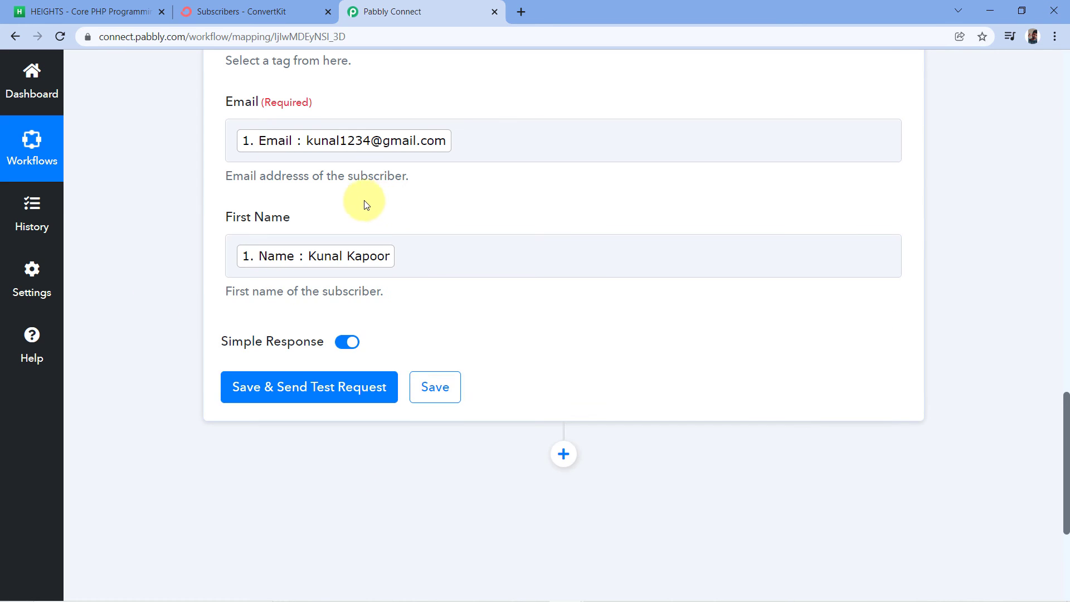
Step: Review the action's Tag ID, Email and First Name, and save the Tag a Subscriber action with a test request
{"action": "scroll", "coordinate": [345, 219], "scroll_direction": "up", "scroll_amount": 2}
{"action": "scroll", "coordinate": [397, 222], "scroll_direction": "up", "scroll_amount": 2}
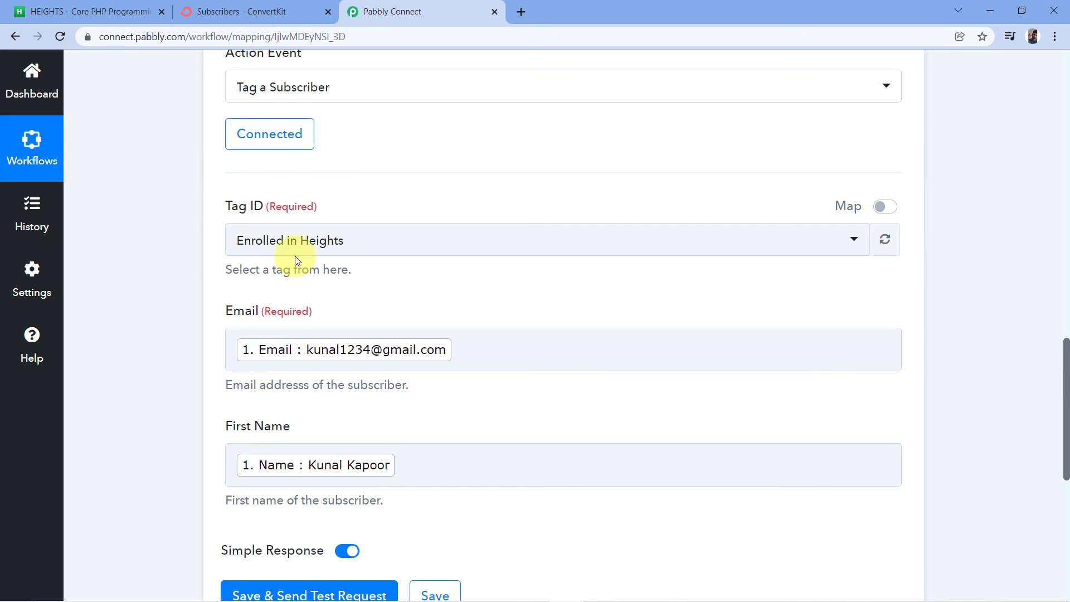
{"action": "scroll", "coordinate": [278, 190], "scroll_direction": "down", "scroll_amount": 1}
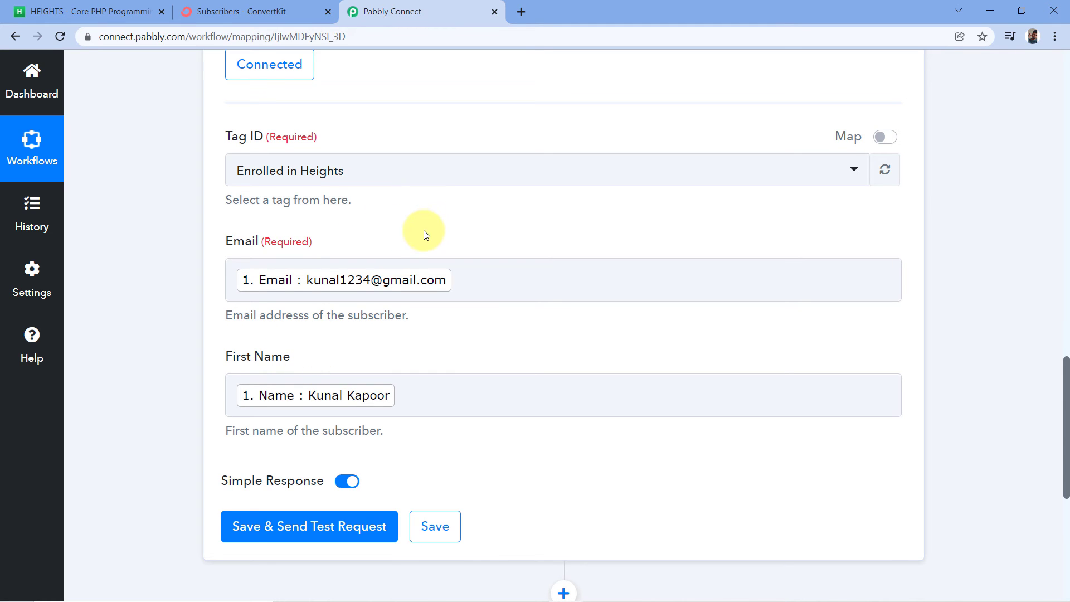
{"action": "scroll", "coordinate": [329, 343], "scroll_direction": "down", "scroll_amount": 1}
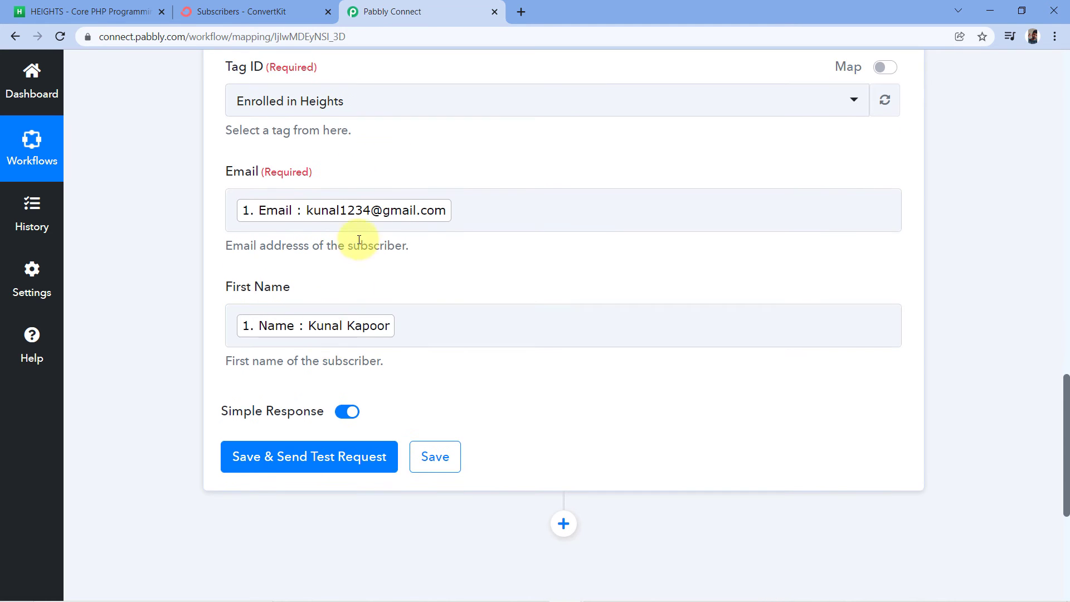
{"action": "scroll", "coordinate": [262, 329], "scroll_direction": "down", "scroll_amount": 1}
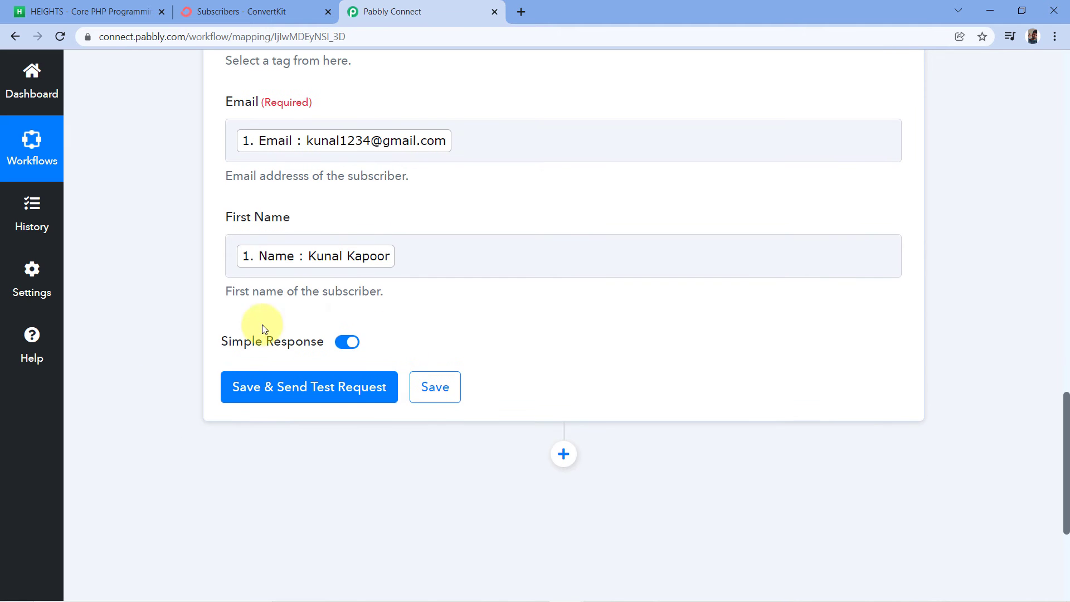
{"action": "left_click", "coordinate": [322, 393]}
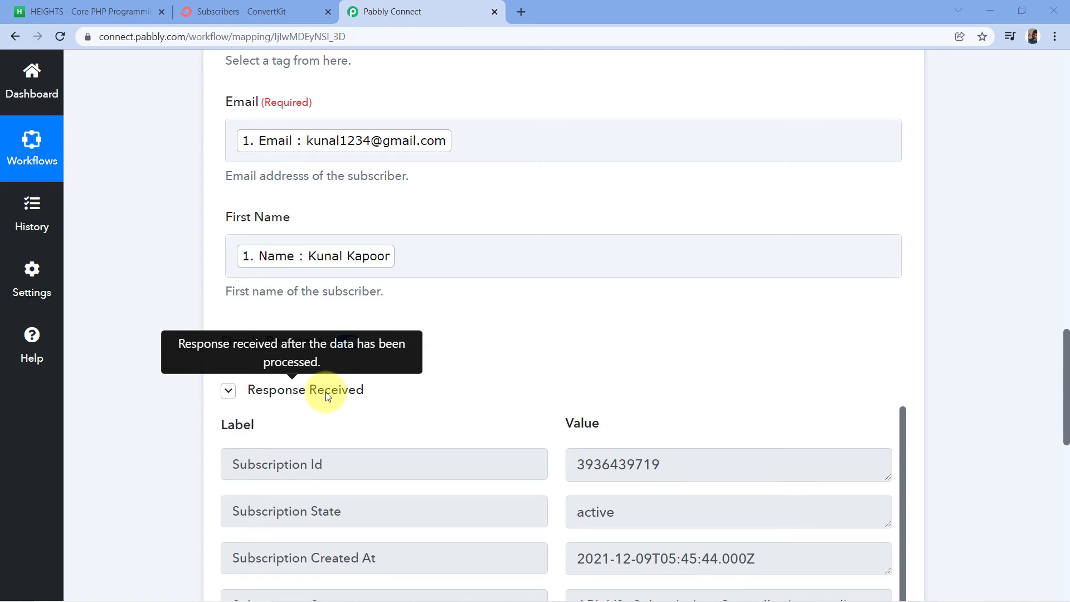
Step: Examine the subscriber details in the action's test response and compare them with its Tag ID, Email and First Name fields
{"action": "scroll", "coordinate": [409, 373], "scroll_direction": "down", "scroll_amount": 4}
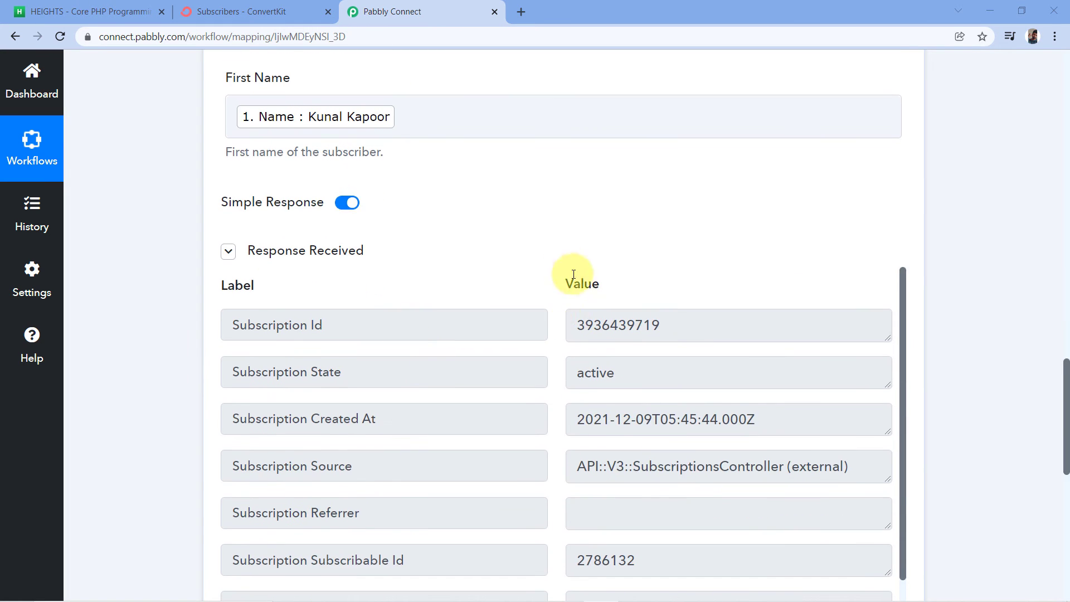
{"action": "scroll", "coordinate": [560, 228], "scroll_direction": "down", "scroll_amount": 2}
{"action": "scroll", "coordinate": [638, 318], "scroll_direction": "down", "scroll_amount": 2}
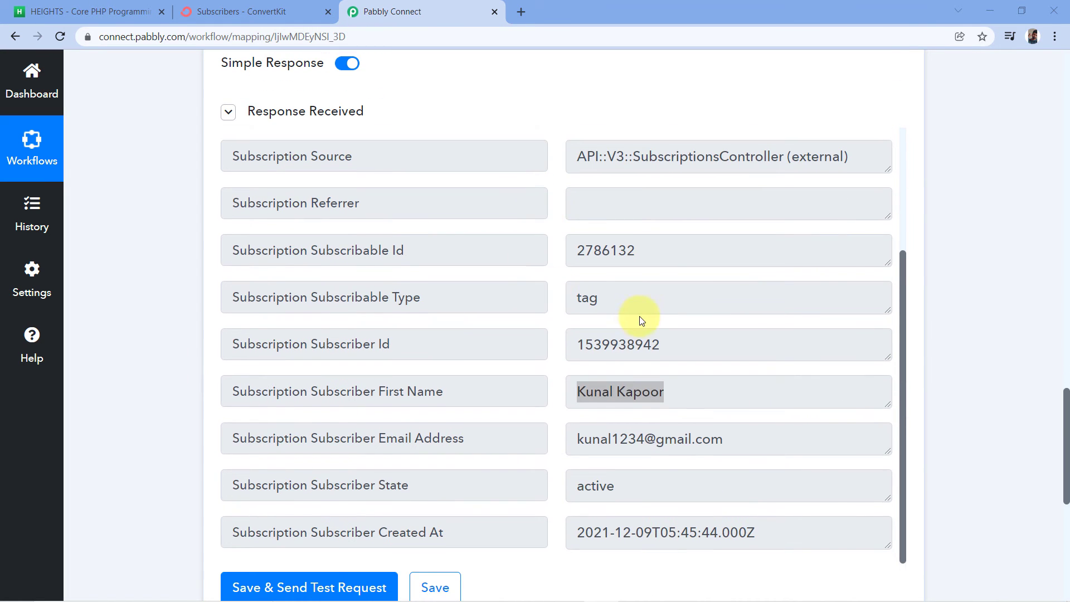
{"action": "scroll", "coordinate": [538, 346], "scroll_direction": "down", "scroll_amount": 1}
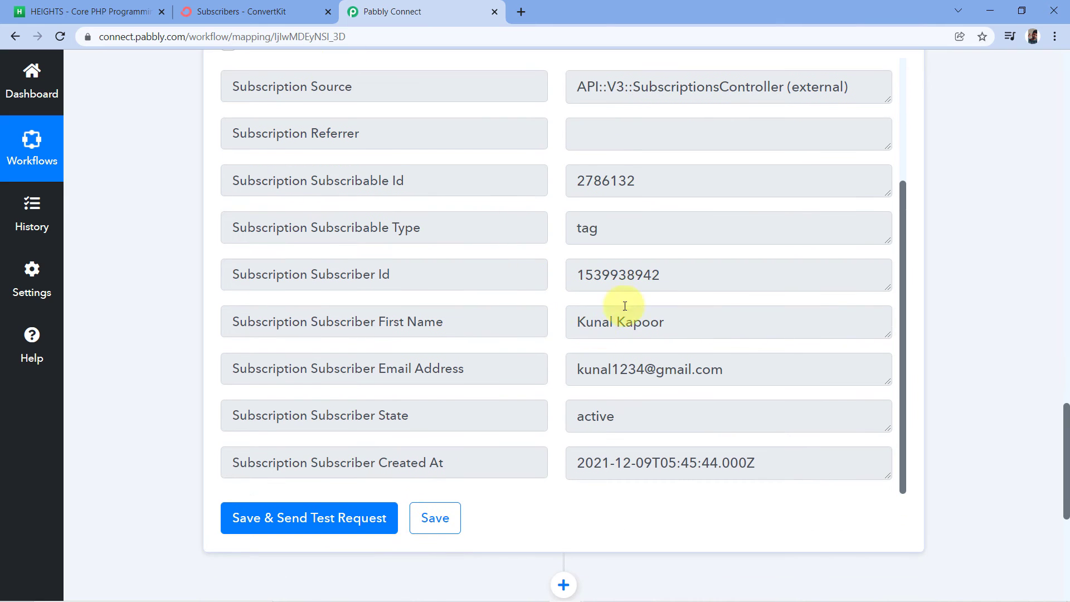
{"action": "left_click", "coordinate": [570, 321]}
{"action": "left_click_drag", "start_coordinate": [570, 322], "coordinate": [709, 323]}
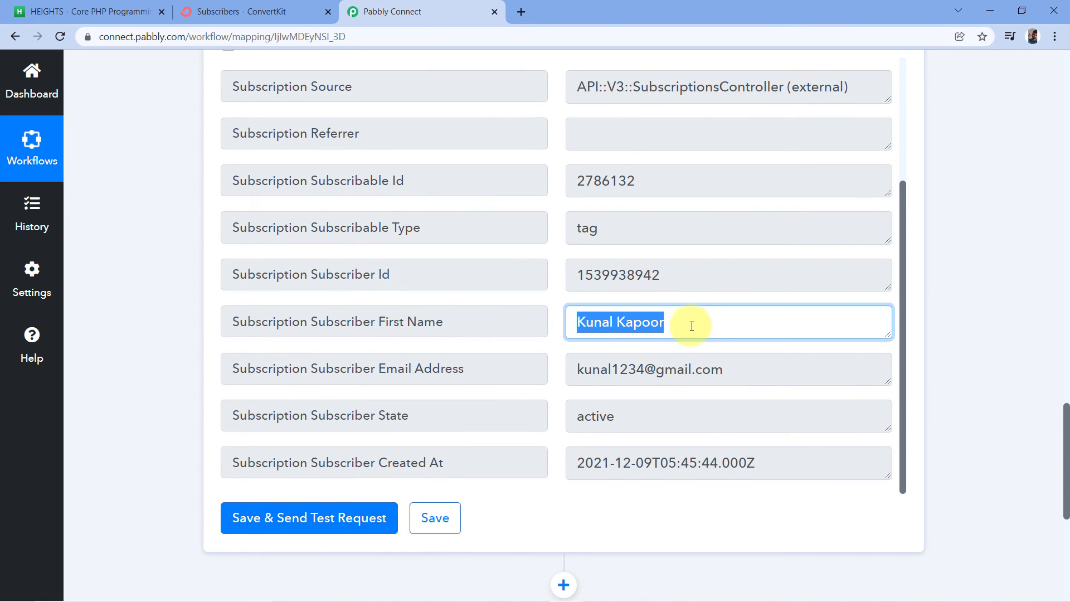
{"action": "left_click", "coordinate": [562, 256]}
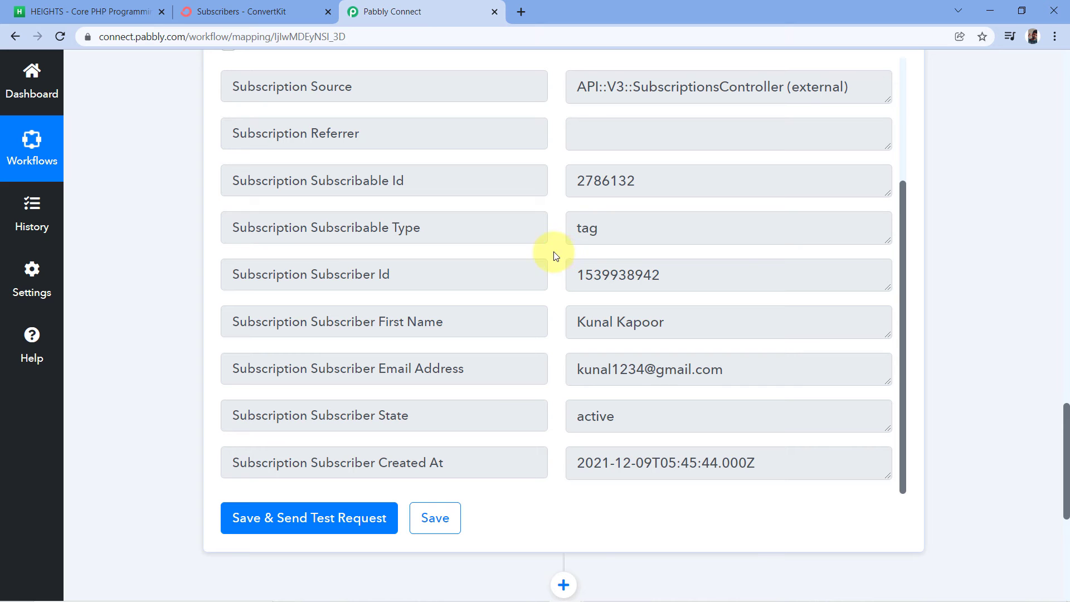
{"action": "scroll", "coordinate": [545, 231], "scroll_direction": "up", "scroll_amount": 3}
{"action": "scroll", "coordinate": [544, 238], "scroll_direction": "down", "scroll_amount": 3}
{"action": "scroll", "coordinate": [544, 238], "scroll_direction": "up", "scroll_amount": 3}
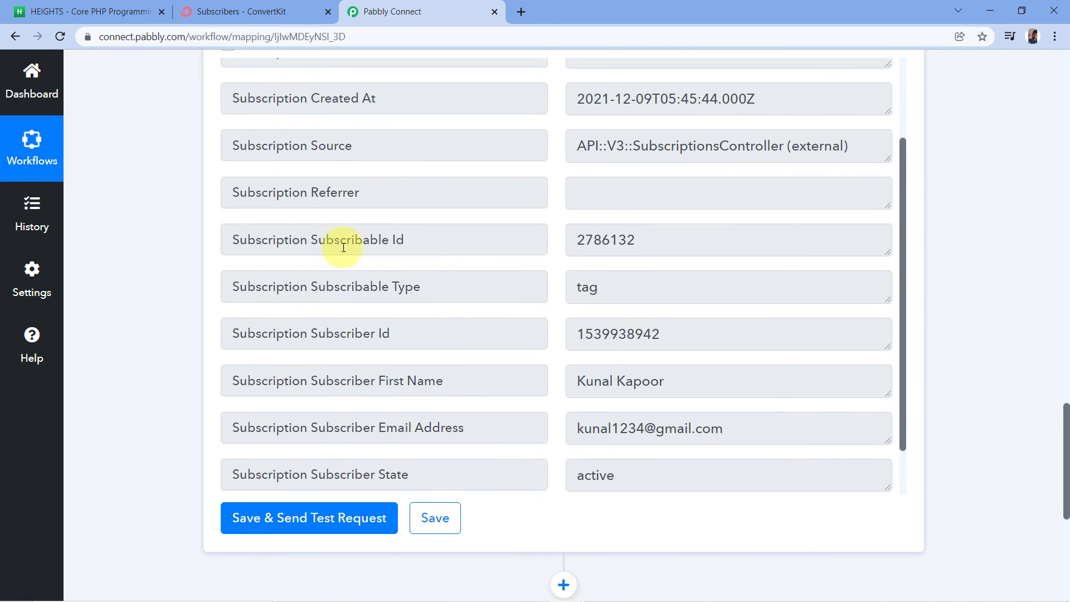
{"action": "scroll", "coordinate": [165, 275], "scroll_direction": "up", "scroll_amount": 7}
{"action": "scroll", "coordinate": [166, 275], "scroll_direction": "up", "scroll_amount": 2}
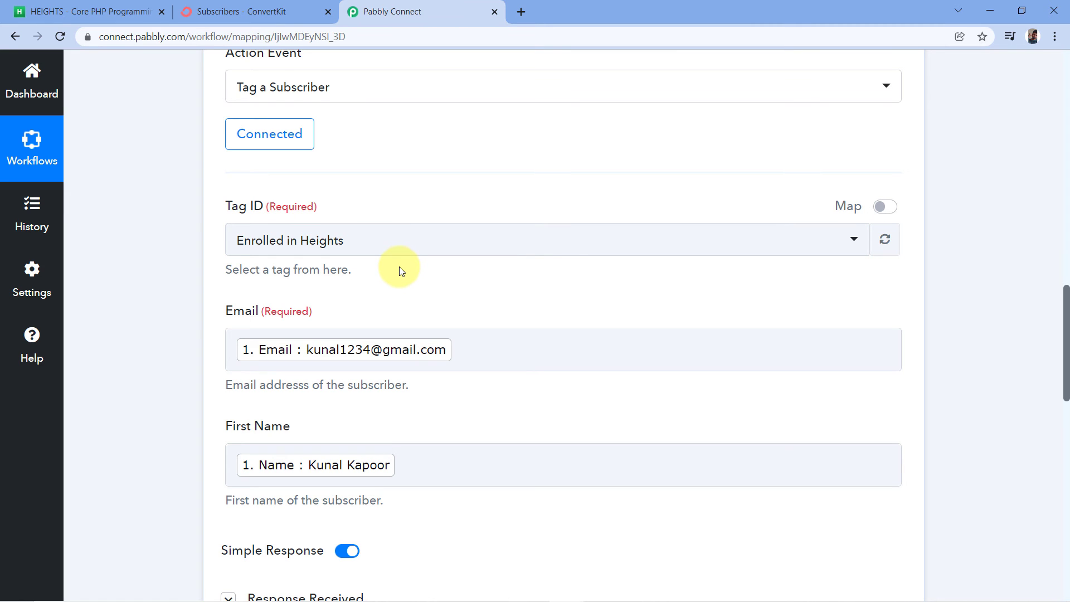
{"action": "scroll", "coordinate": [399, 271], "scroll_direction": "down", "scroll_amount": 4}
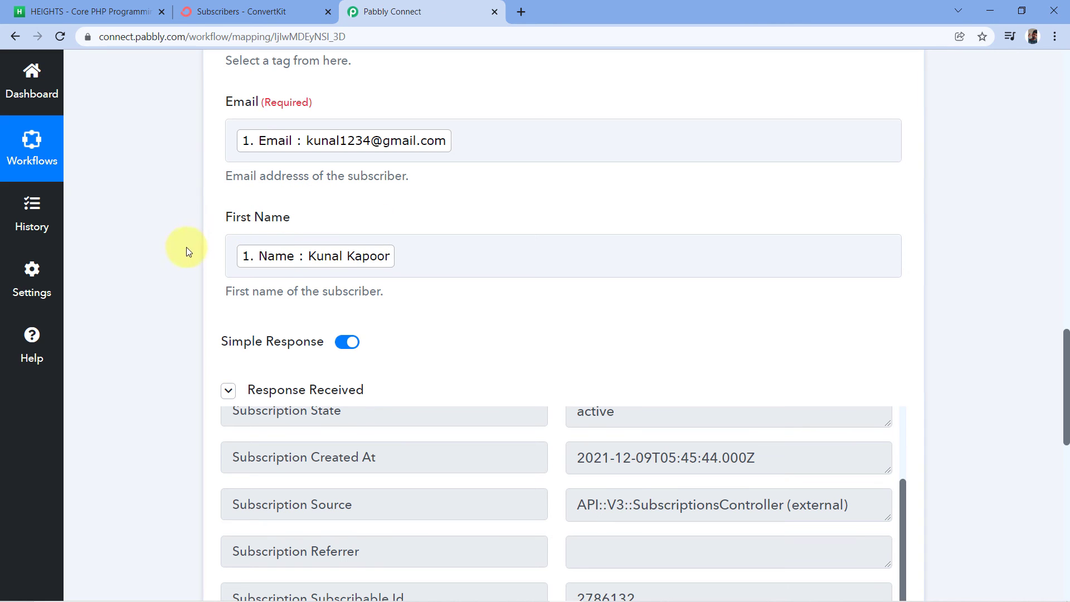
{"action": "scroll", "coordinate": [229, 309], "scroll_direction": "up", "scroll_amount": 2}
{"action": "scroll", "coordinate": [220, 307], "scroll_direction": "down", "scroll_amount": 1}
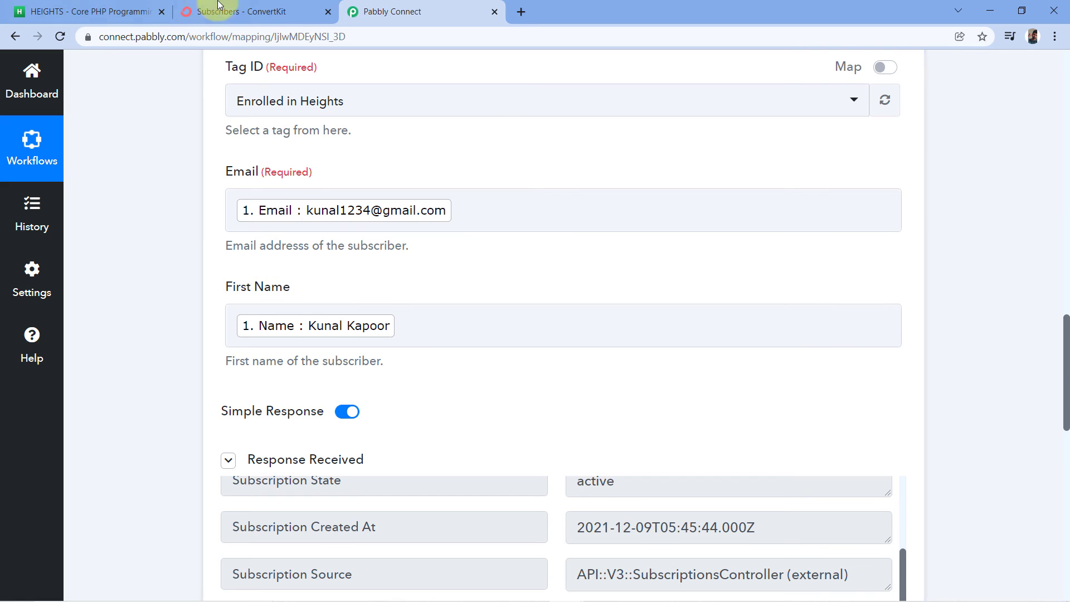
Step: Switch to ConvertKit, open the newest confirmed subscriber's profile and check the email, first name and tags
{"action": "left_click", "coordinate": [240, 11]}
{"action": "scroll", "coordinate": [487, 284], "scroll_direction": "up", "scroll_amount": 6}
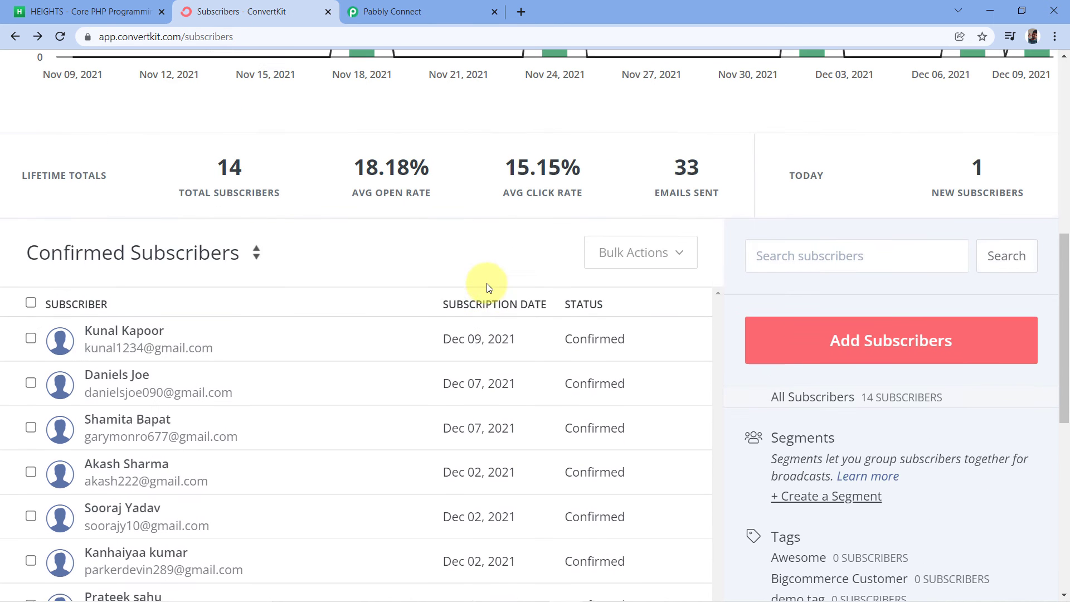
{"action": "left_click", "coordinate": [149, 334]}
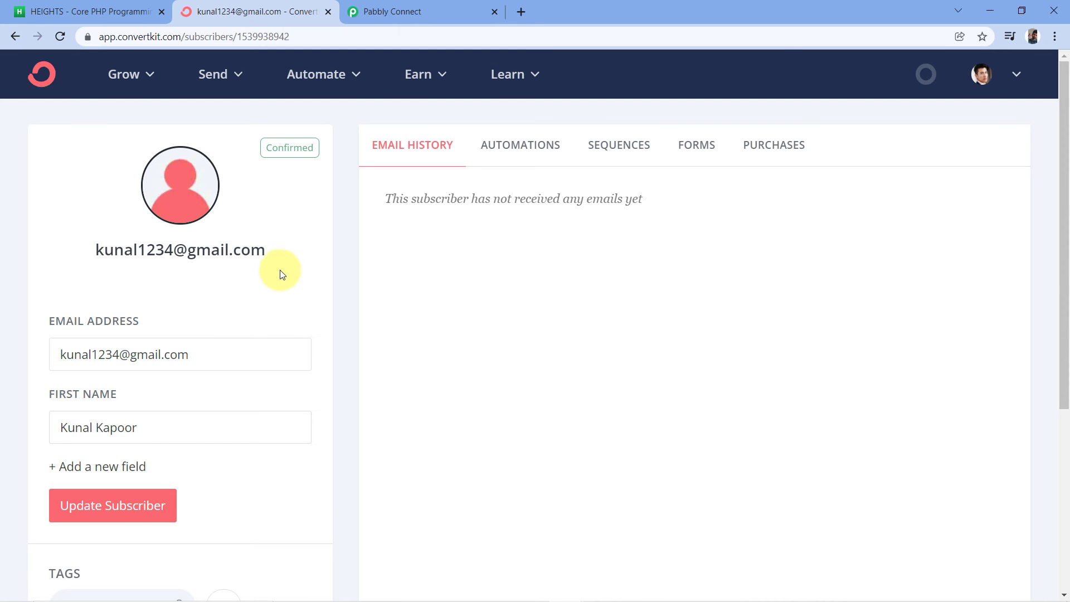
{"action": "scroll", "coordinate": [294, 248], "scroll_direction": "down", "scroll_amount": 3}
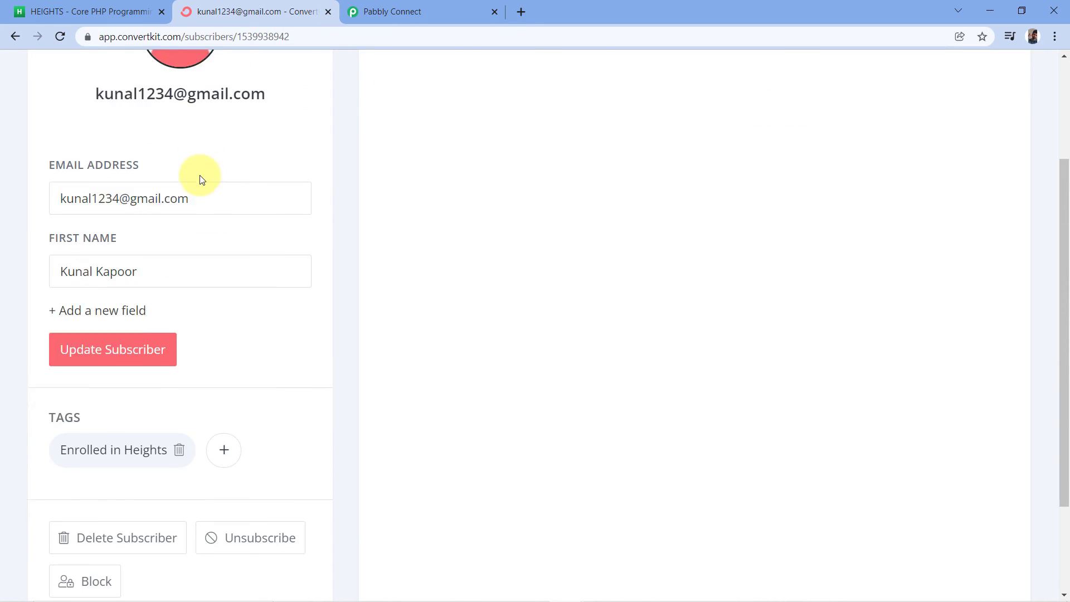
{"action": "scroll", "coordinate": [201, 173], "scroll_direction": "down", "scroll_amount": 2}
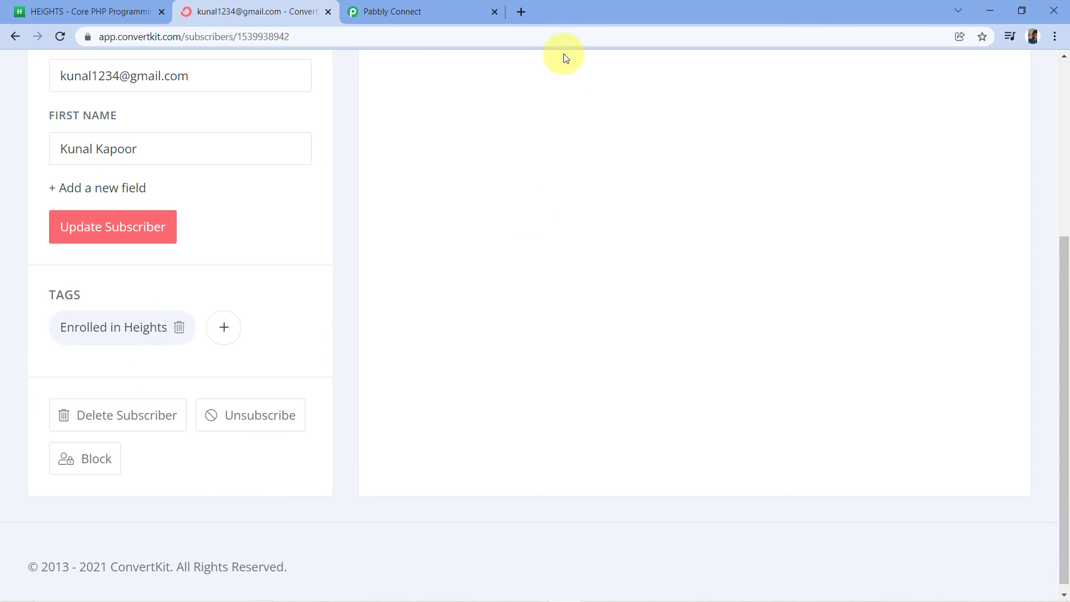
Step: Compare the Pabbly Connect action's Tag ID and mapped fields with the subscriber's profile in ConvertKit
{"action": "left_click", "coordinate": [454, 10]}
{"action": "scroll", "coordinate": [334, 193], "scroll_direction": "up", "scroll_amount": 3}
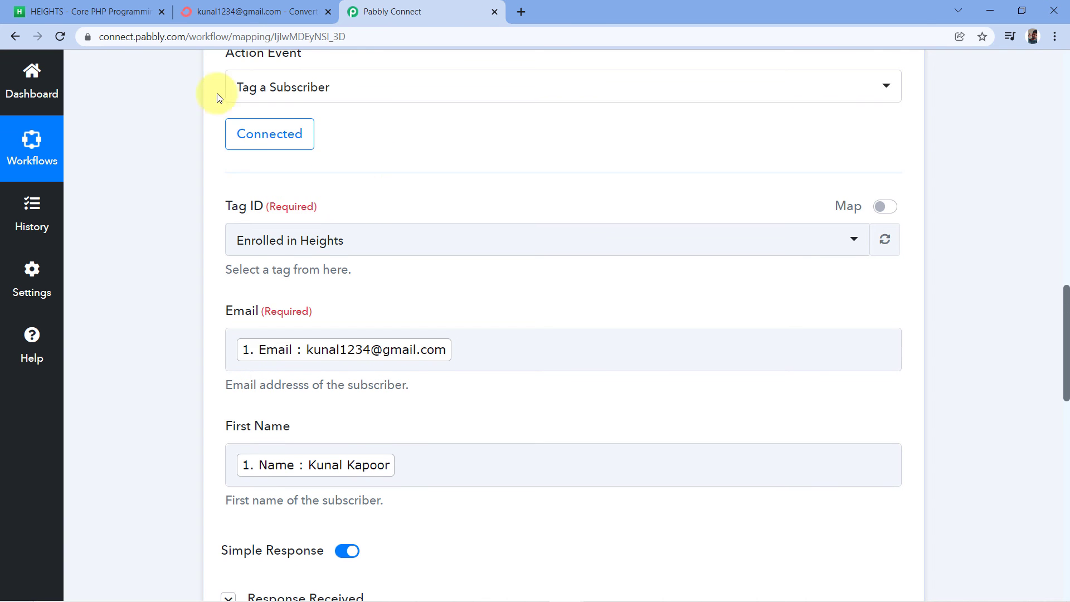
{"action": "left_click", "coordinate": [256, 11]}
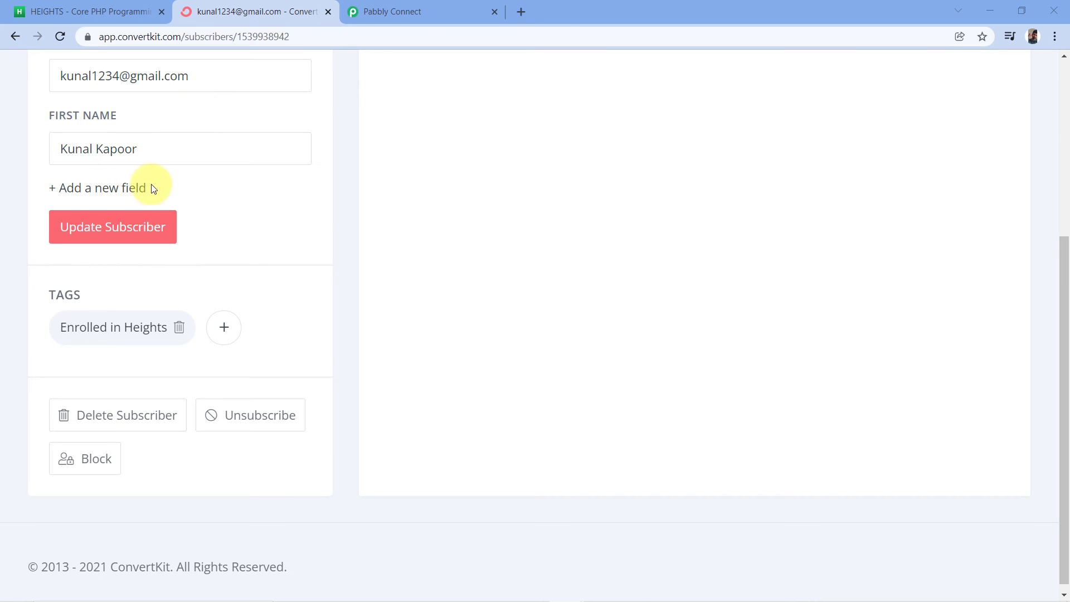
{"action": "scroll", "coordinate": [364, 190], "scroll_direction": "up", "scroll_amount": 3}
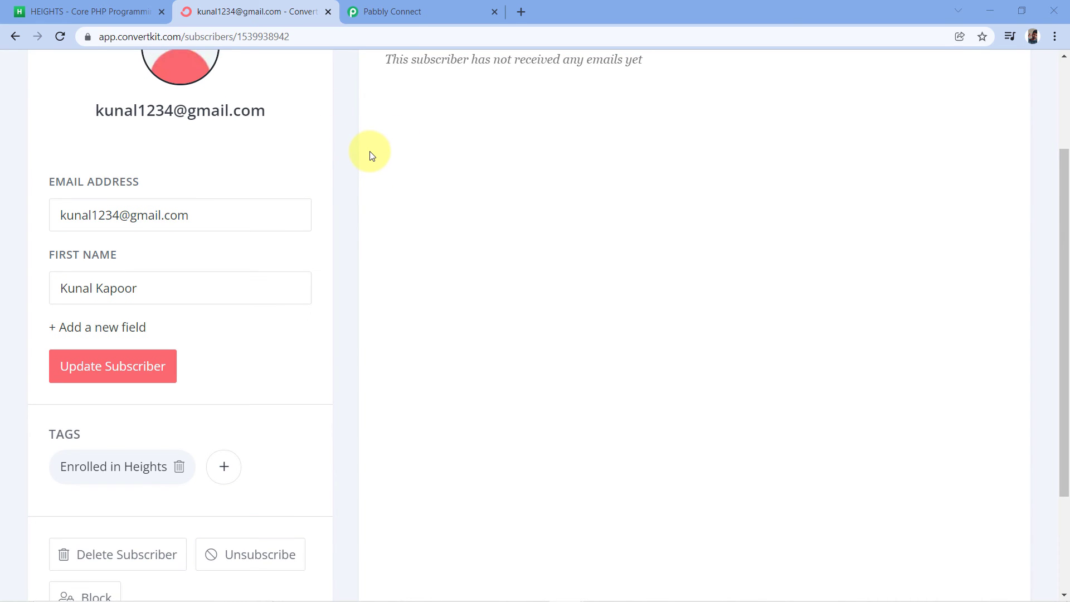
Step: Switch to the Heights Platform registration page and sign up a student with name, email, location Delhi and the account password, accepting the terms
{"action": "key", "text": "alt+Tab"}
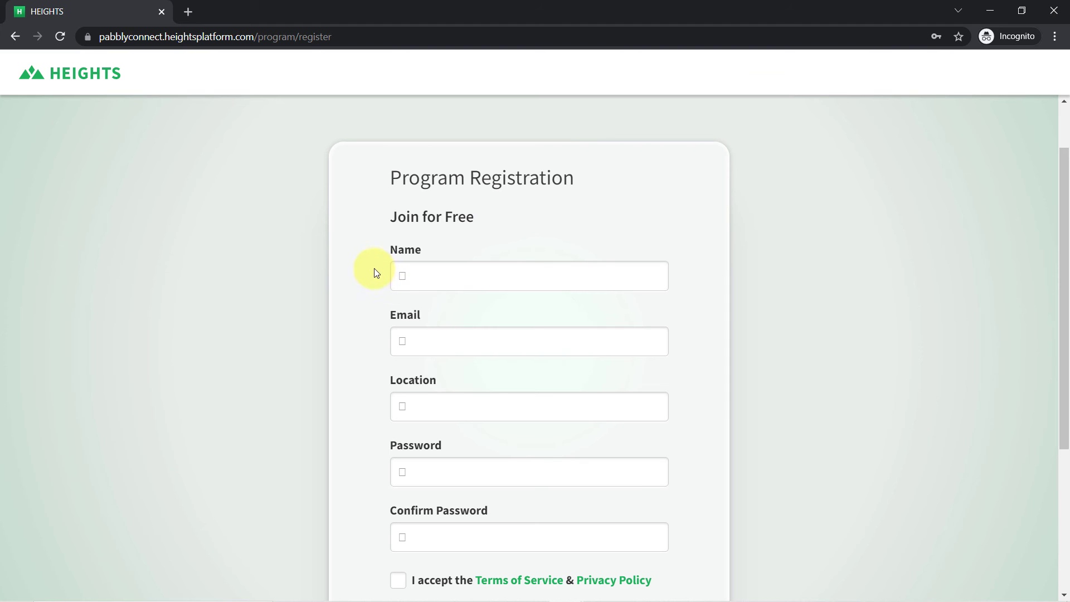
{"action": "scroll", "coordinate": [372, 231], "scroll_direction": "down", "scroll_amount": 1}
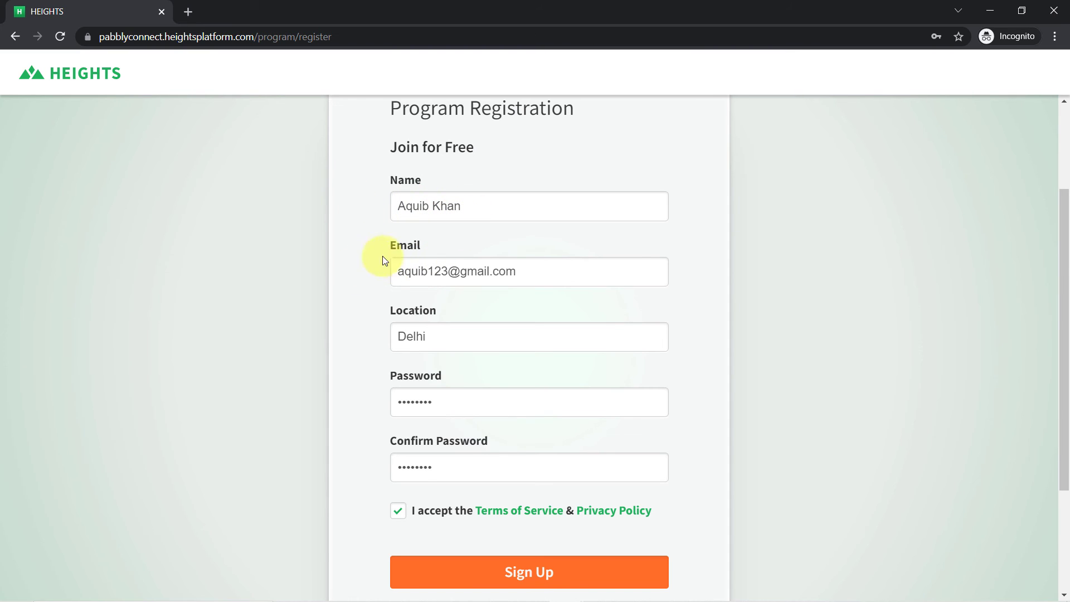
{"action": "scroll", "coordinate": [359, 362], "scroll_direction": "down", "scroll_amount": 3}
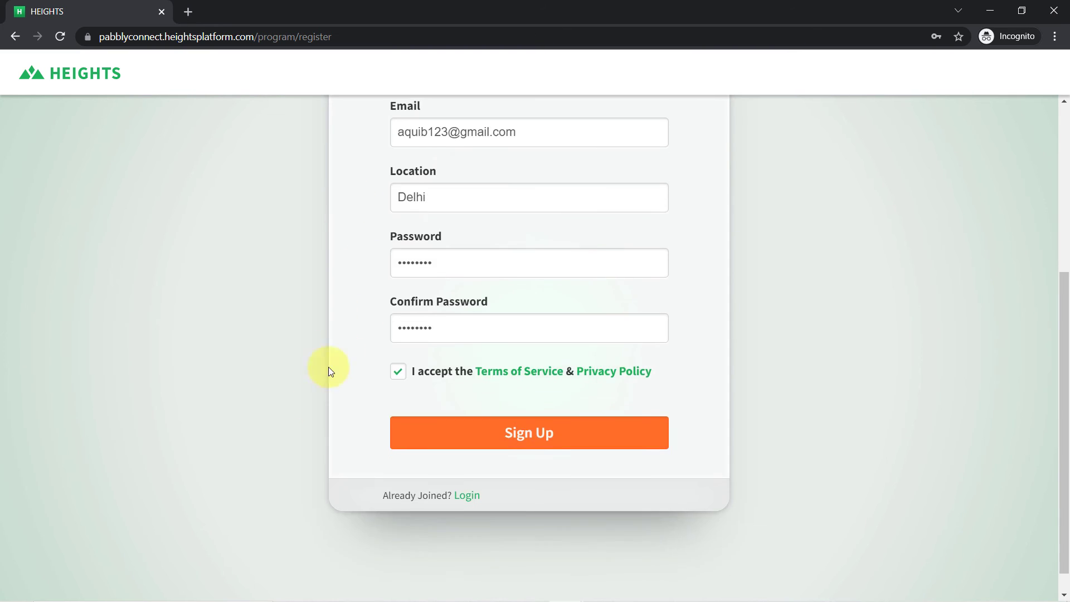
{"action": "left_click", "coordinate": [531, 434]}
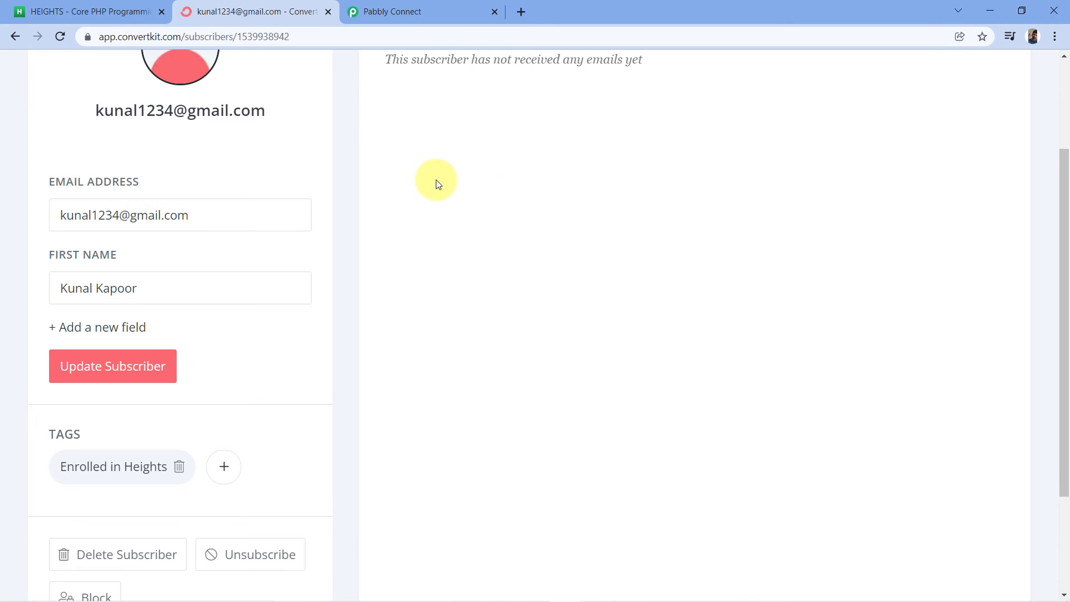
Step: Switch to ConvertKit, reload the list of confirmed subscribers and open the newest subscriber's profile
{"action": "scroll", "coordinate": [430, 179], "scroll_direction": "up", "scroll_amount": 3}
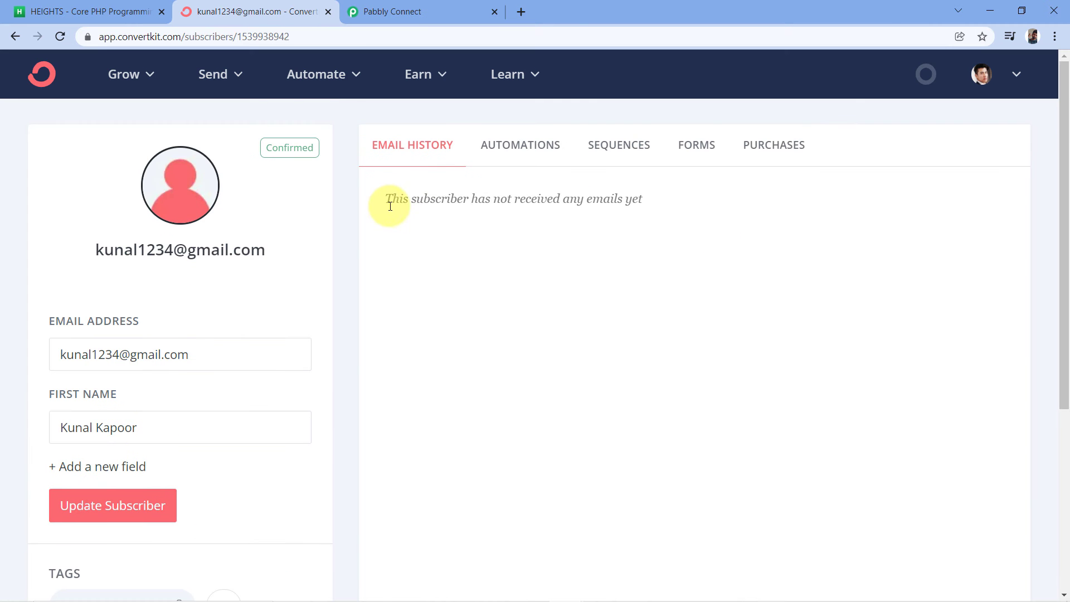
{"action": "left_click", "coordinate": [124, 75]}
{"action": "left_click", "coordinate": [158, 124]}
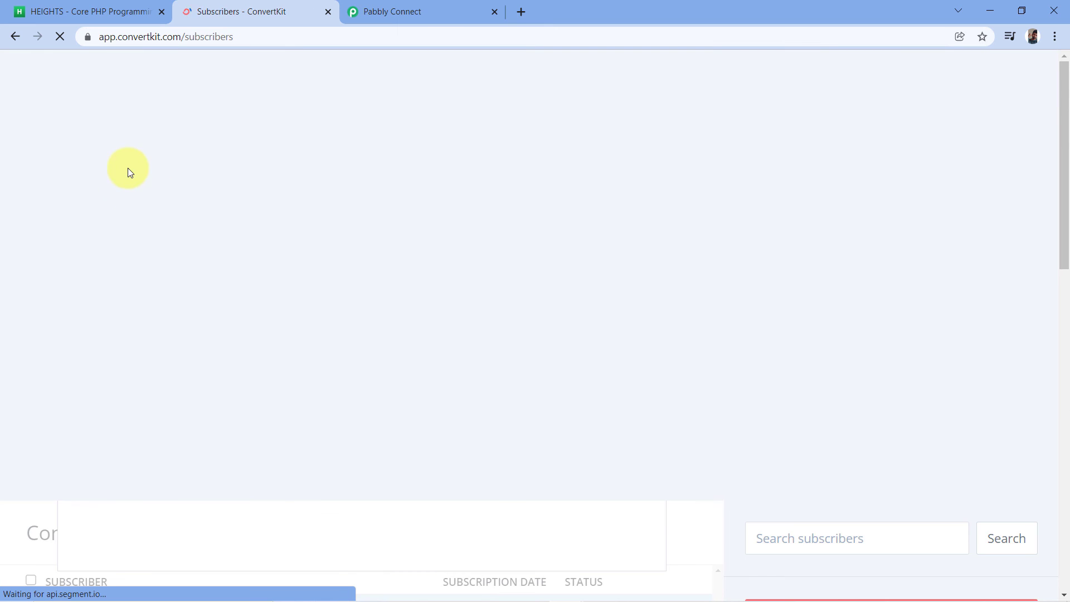
{"action": "scroll", "coordinate": [318, 265], "scroll_direction": "down", "scroll_amount": 9}
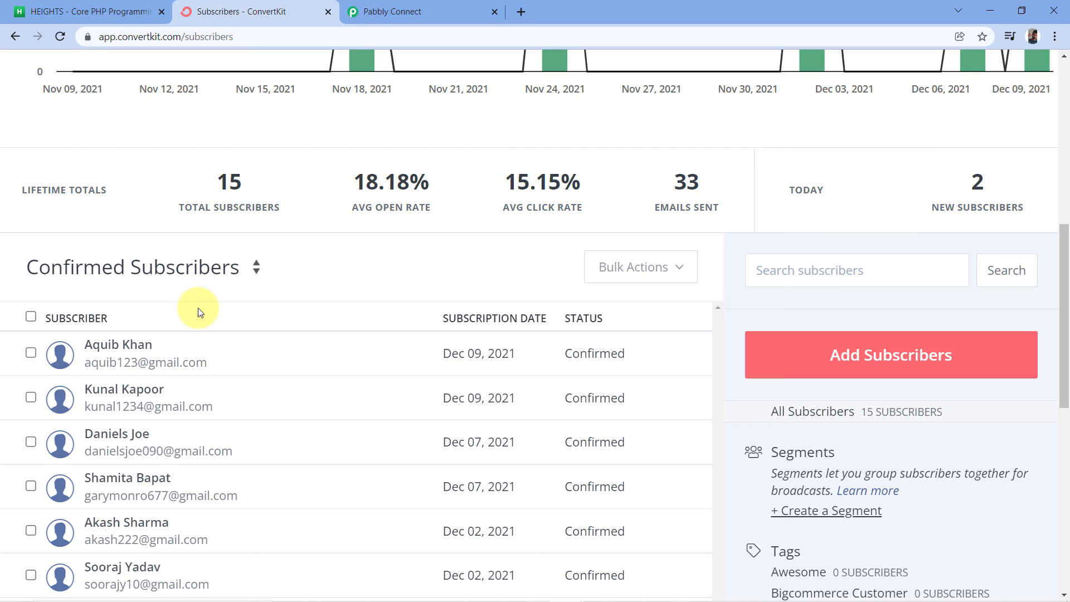
{"action": "left_click", "coordinate": [132, 343]}
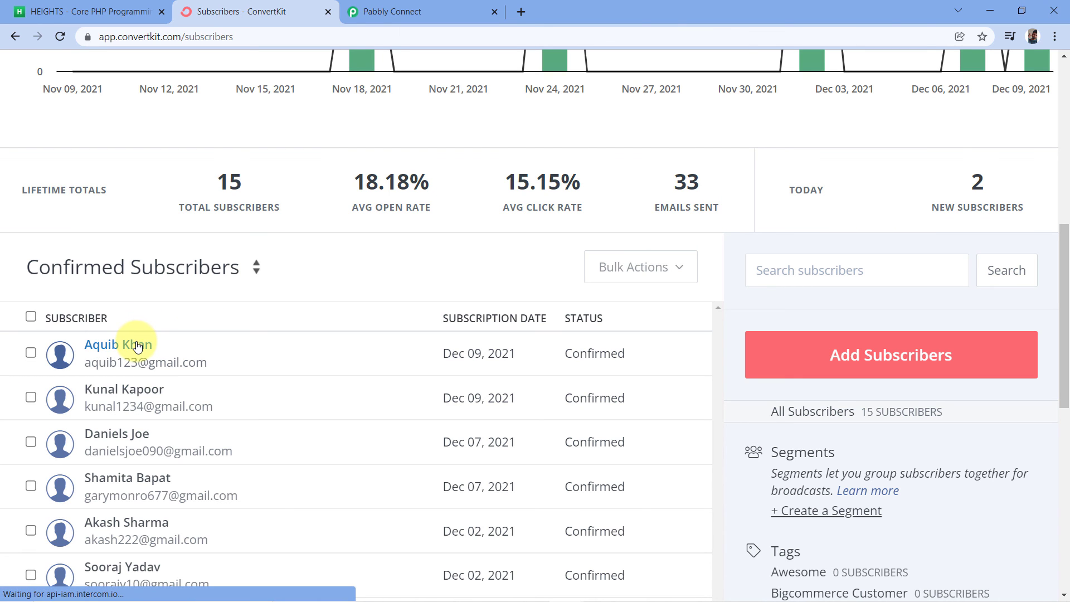
Step: Check the new subscriber's email address, first name and tags against the details used in the registration
{"action": "scroll", "coordinate": [337, 241], "scroll_direction": "down", "scroll_amount": 4}
{"action": "scroll", "coordinate": [343, 245], "scroll_direction": "down", "scroll_amount": 1}
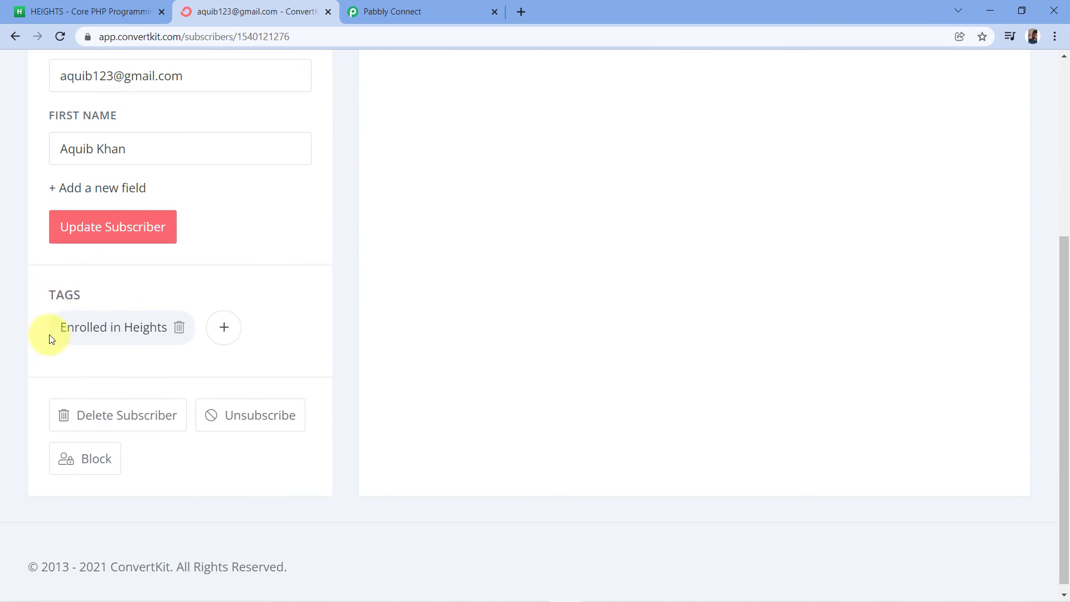
{"action": "mouse_move", "coordinate": [124, 329]}
{"action": "scroll", "coordinate": [339, 254], "scroll_direction": "up", "scroll_amount": 5}
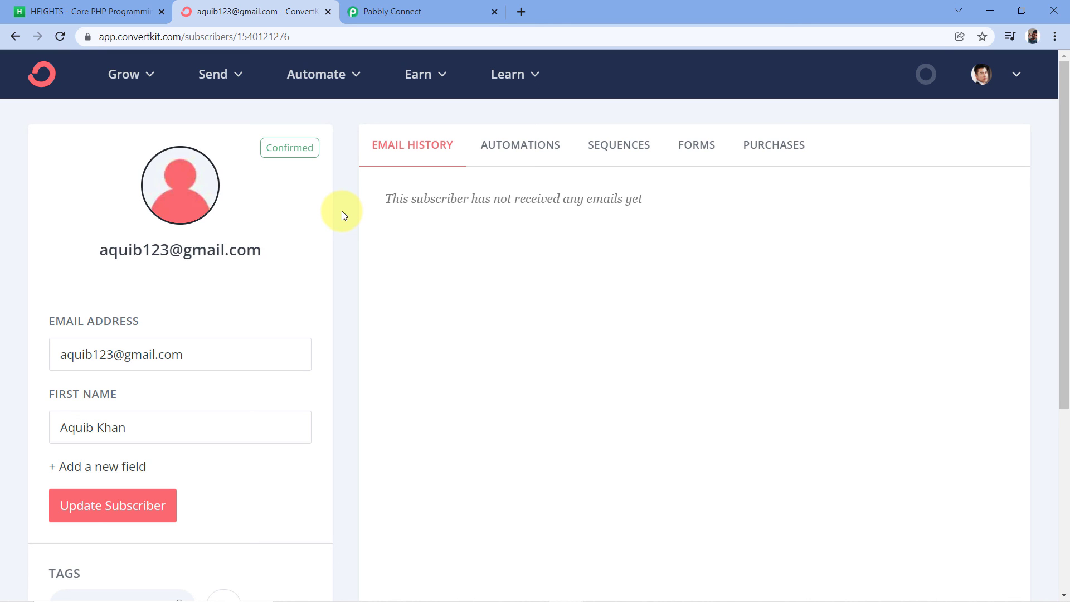
Step: Return to the Pabbly Connect workflow, collapse the ConvertKit action and the Heights Platform trigger, and review the overall workflow
{"action": "left_click", "coordinate": [440, 4]}
{"action": "scroll", "coordinate": [948, 192], "scroll_direction": "up", "scroll_amount": 4}
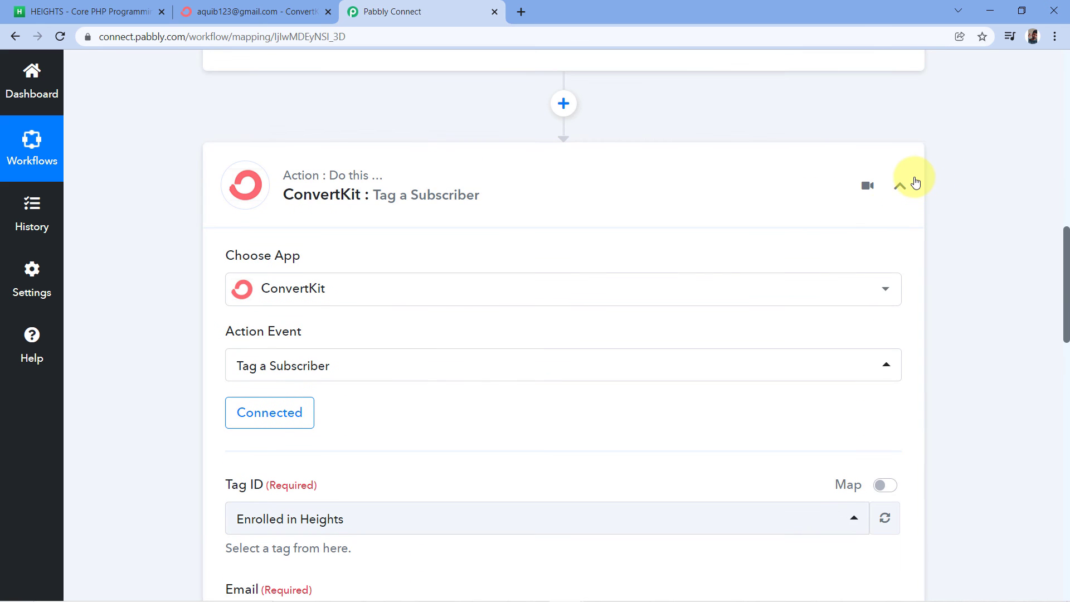
{"action": "scroll", "coordinate": [917, 176], "scroll_direction": "up", "scroll_amount": 10}
{"action": "left_click", "coordinate": [914, 309]}
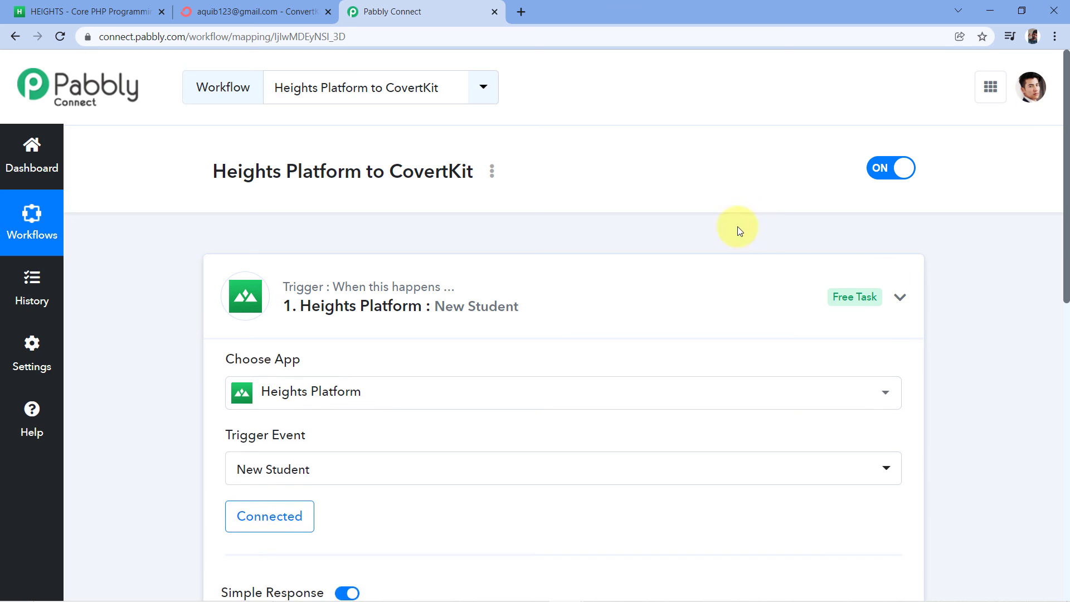
{"action": "scroll", "coordinate": [594, 184], "scroll_direction": "down", "scroll_amount": 1}
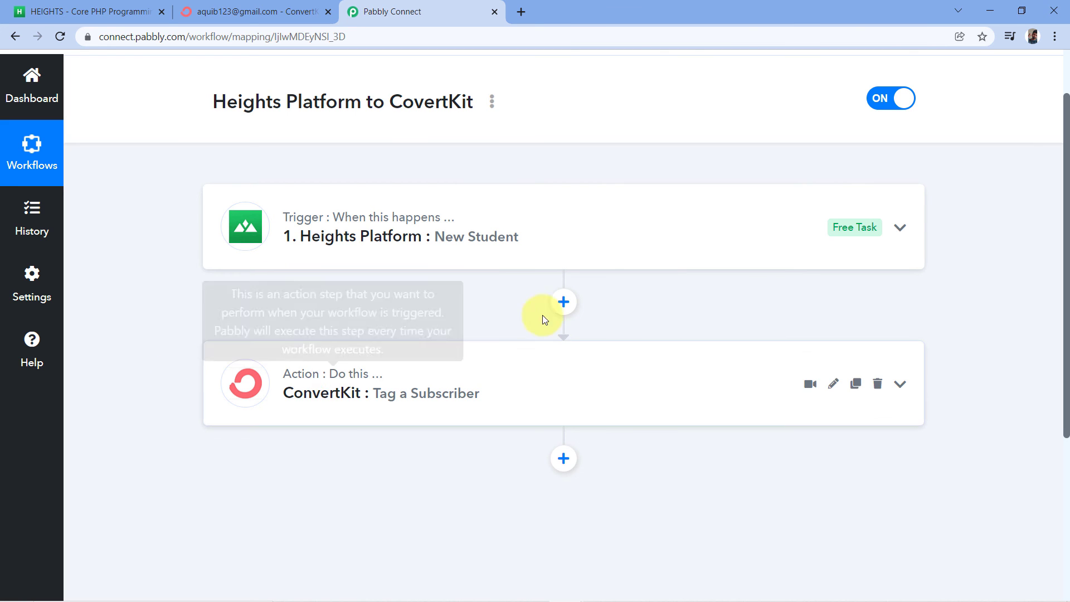
{"action": "scroll", "coordinate": [589, 360], "scroll_direction": "up", "scroll_amount": 2}
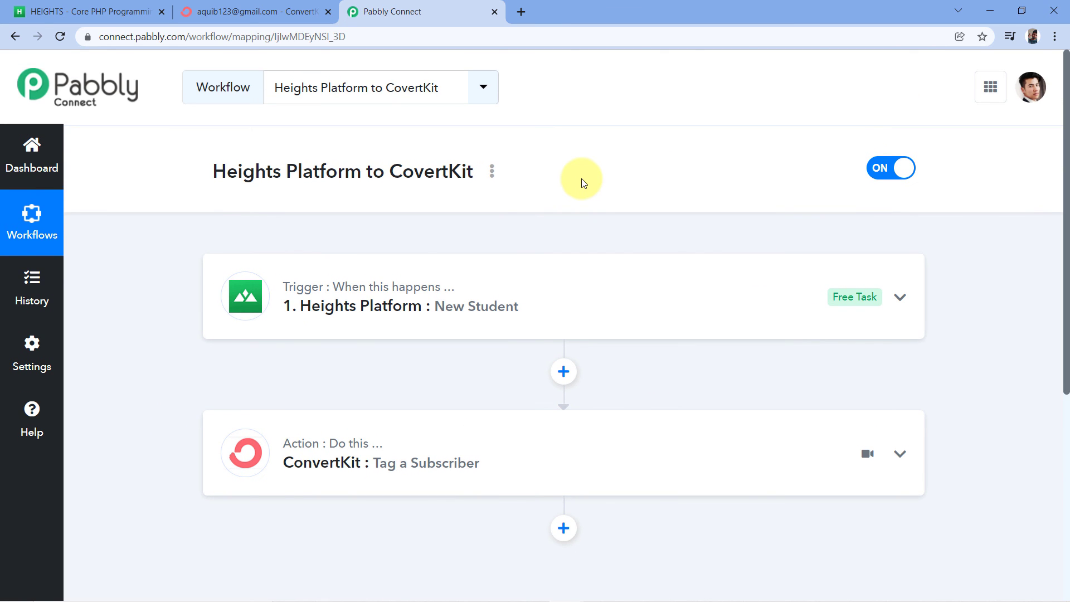